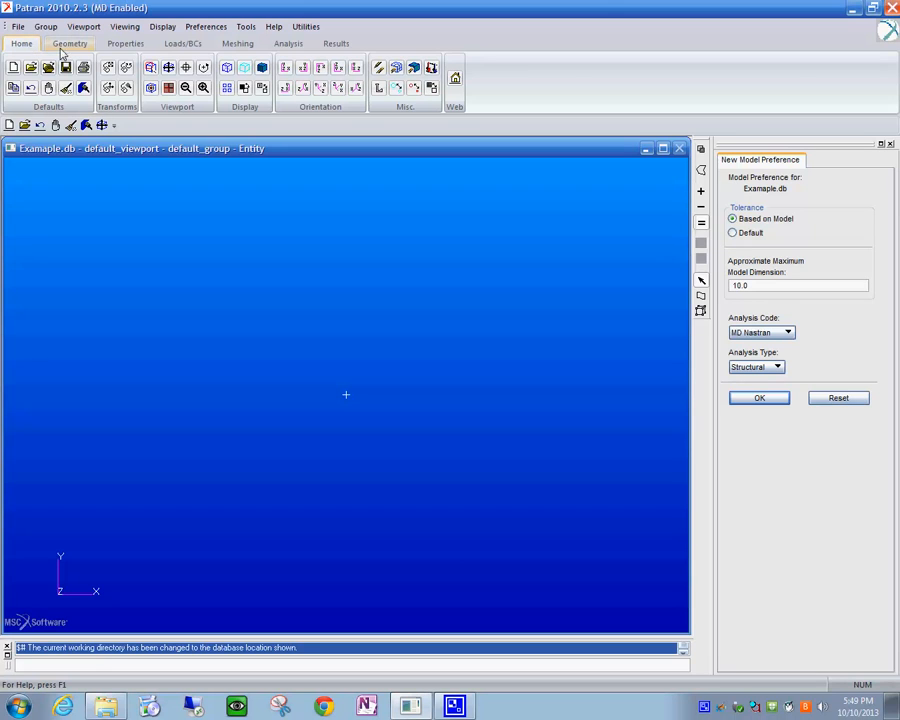
pyautogui.click(71, 48)
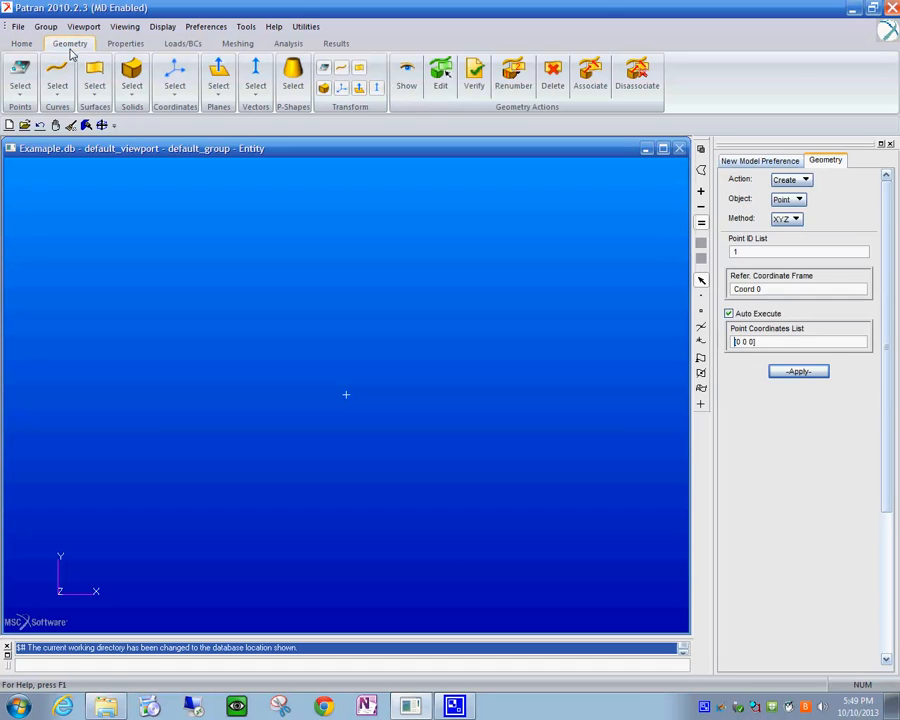
pyautogui.click(128, 46)
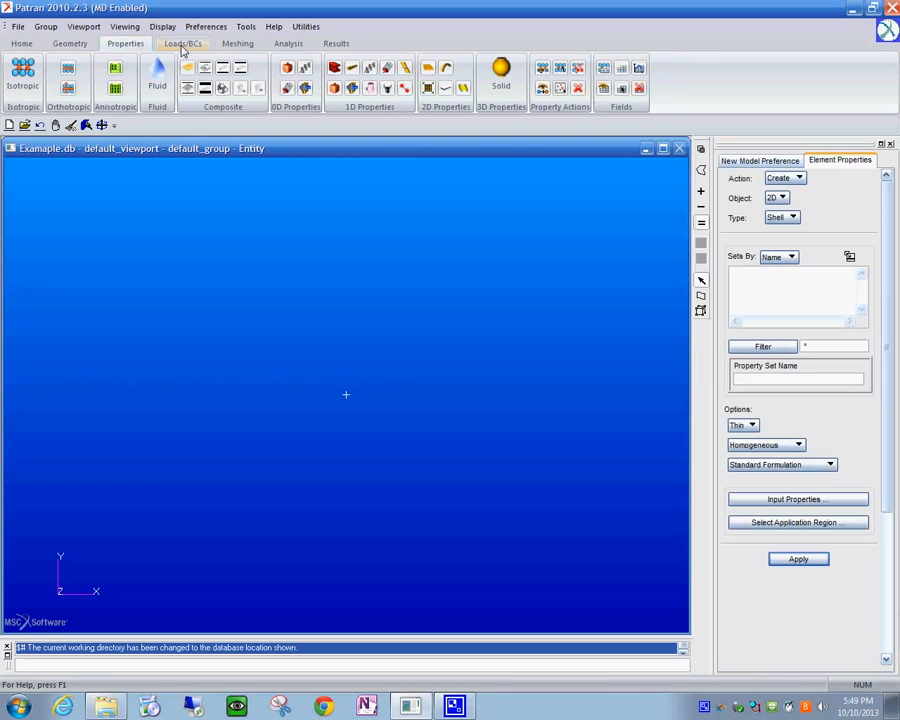
pyautogui.click(181, 46)
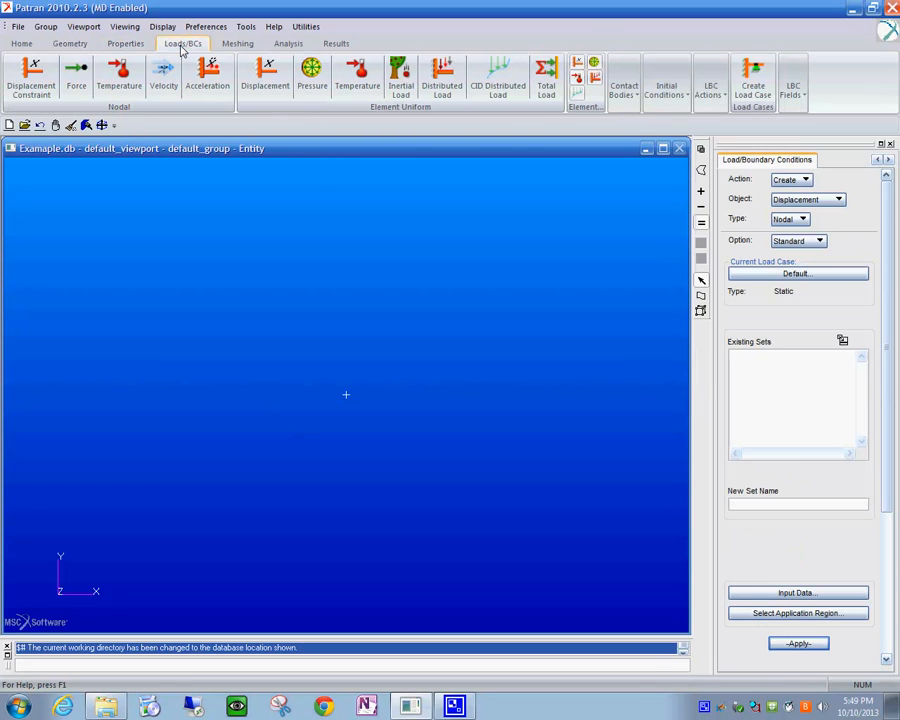
pyautogui.click(237, 46)
pyautogui.click(289, 45)
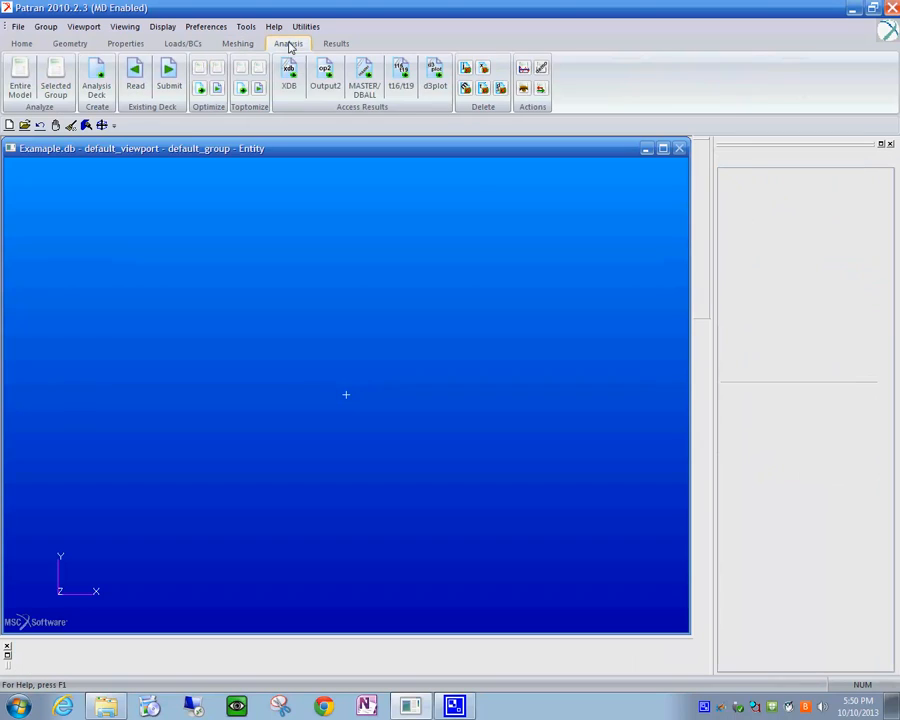
pyautogui.click(336, 45)
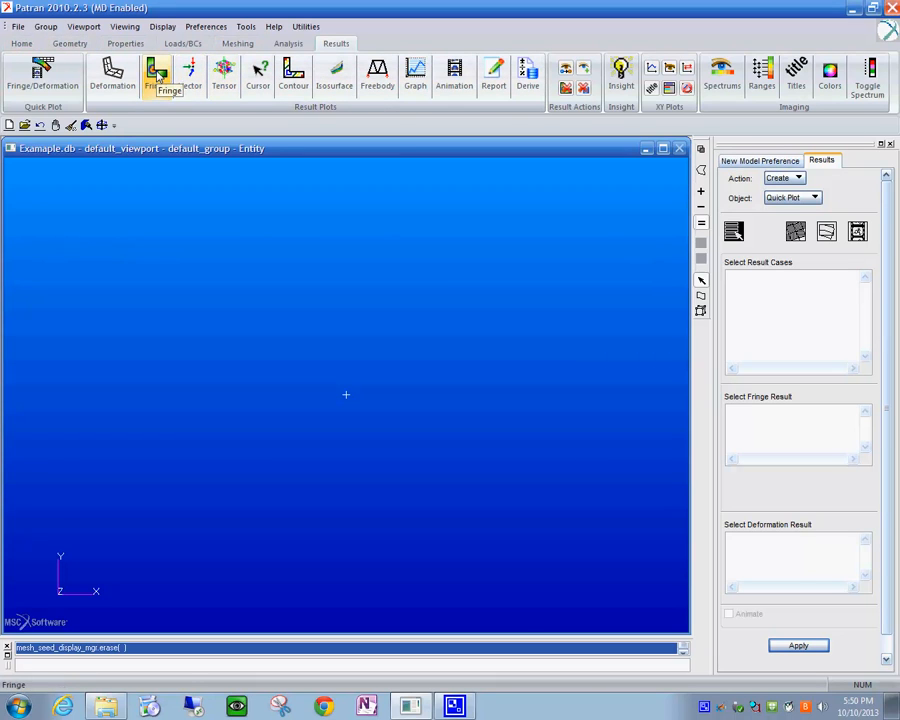
# Create two near-horizontal two-point curves, from about (-1.04, 0.71) to (0.99, 0.70) and from about (-1.04, 0.38) to (0.98, 0.33)
pyautogui.click(70, 44)
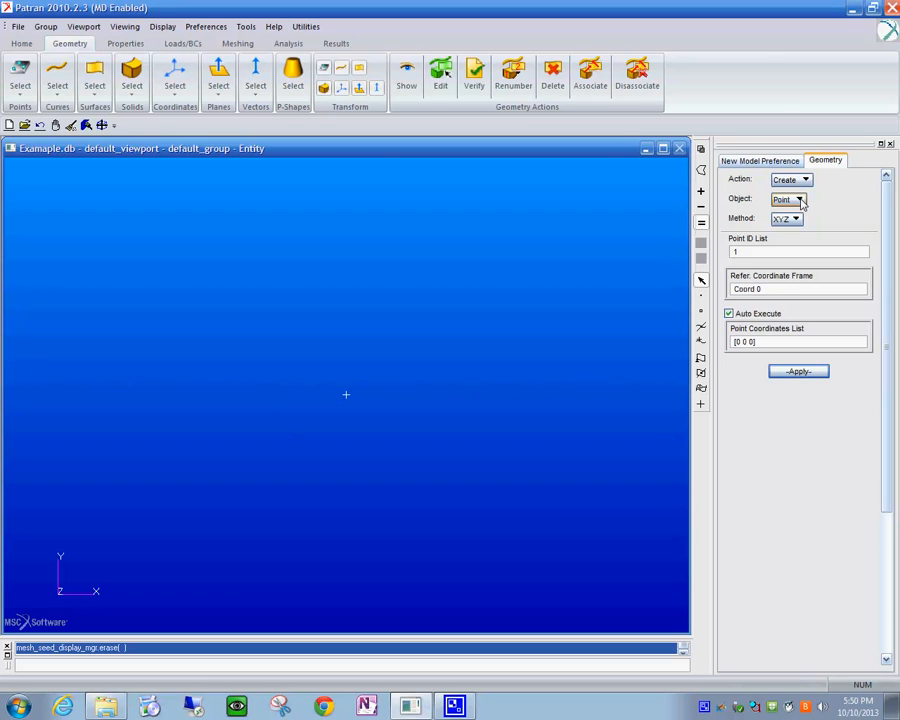
pyautogui.click(801, 201)
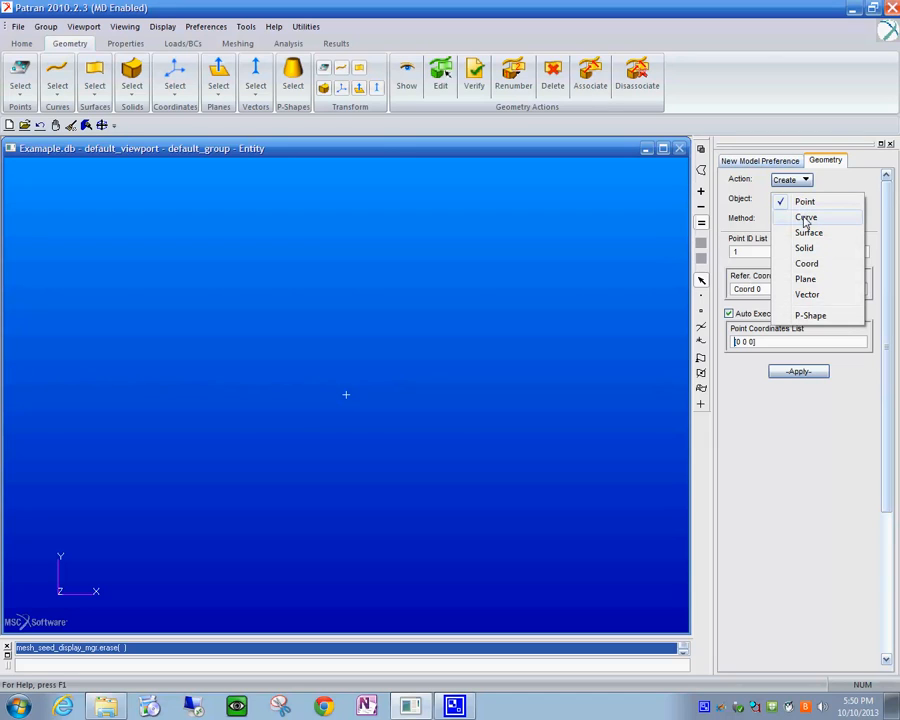
pyautogui.click(806, 218)
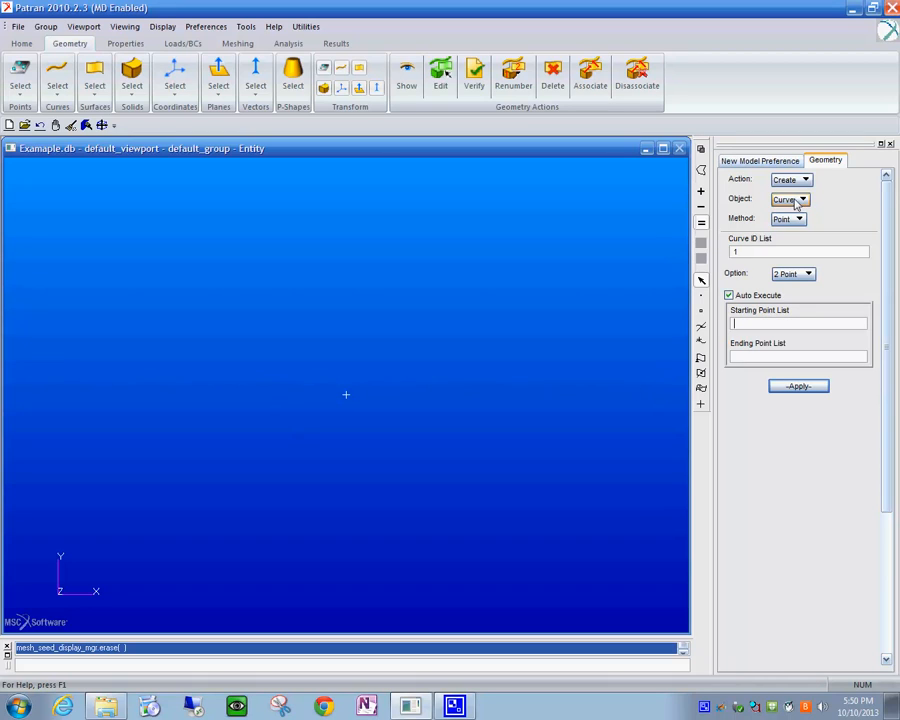
pyautogui.click(701, 405)
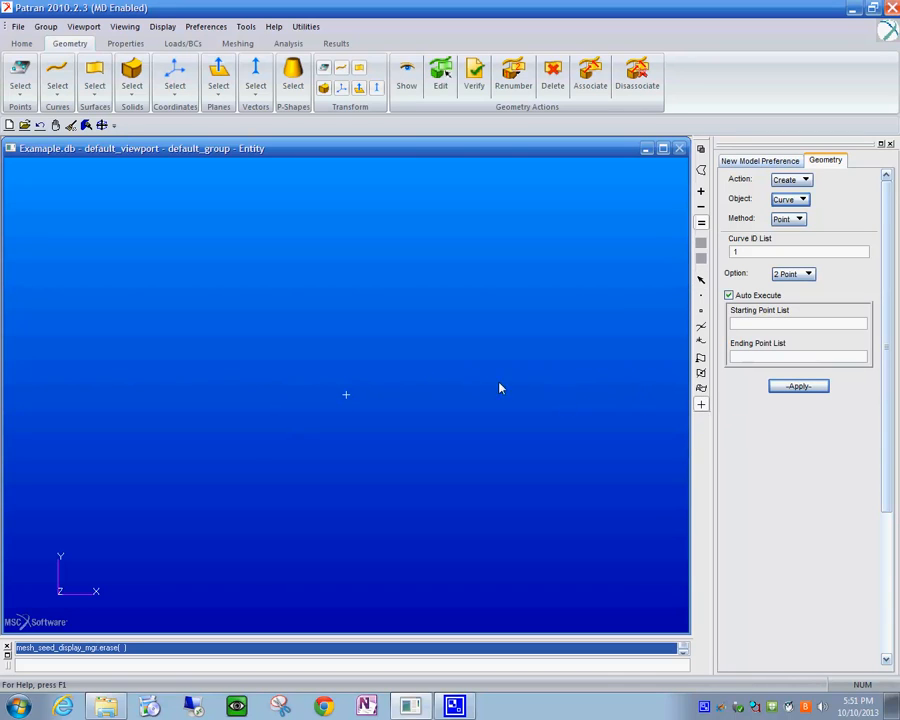
pyautogui.click(112, 238)
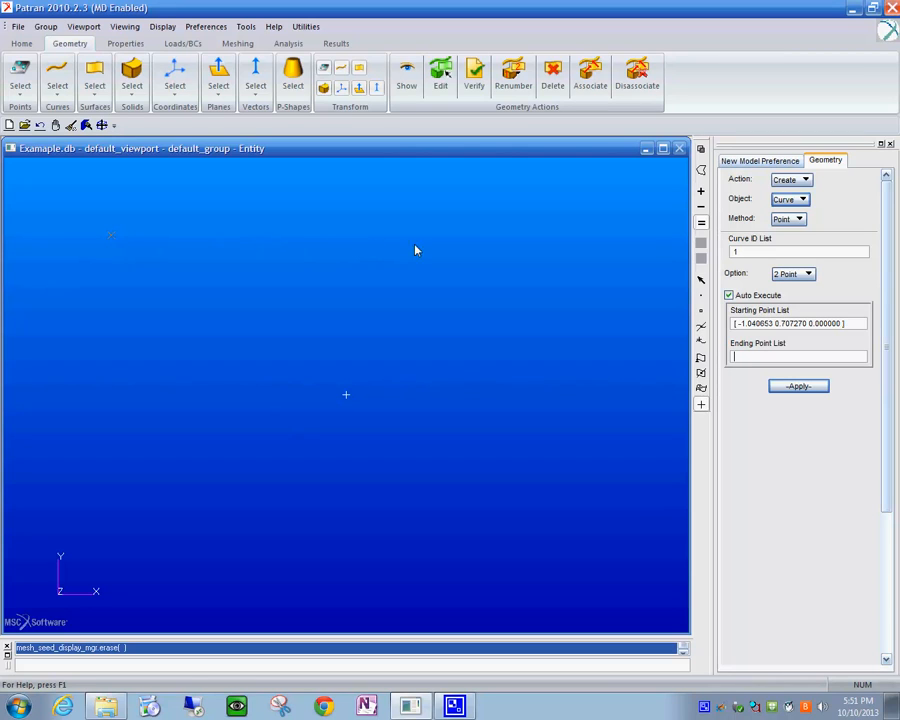
pyautogui.click(571, 243)
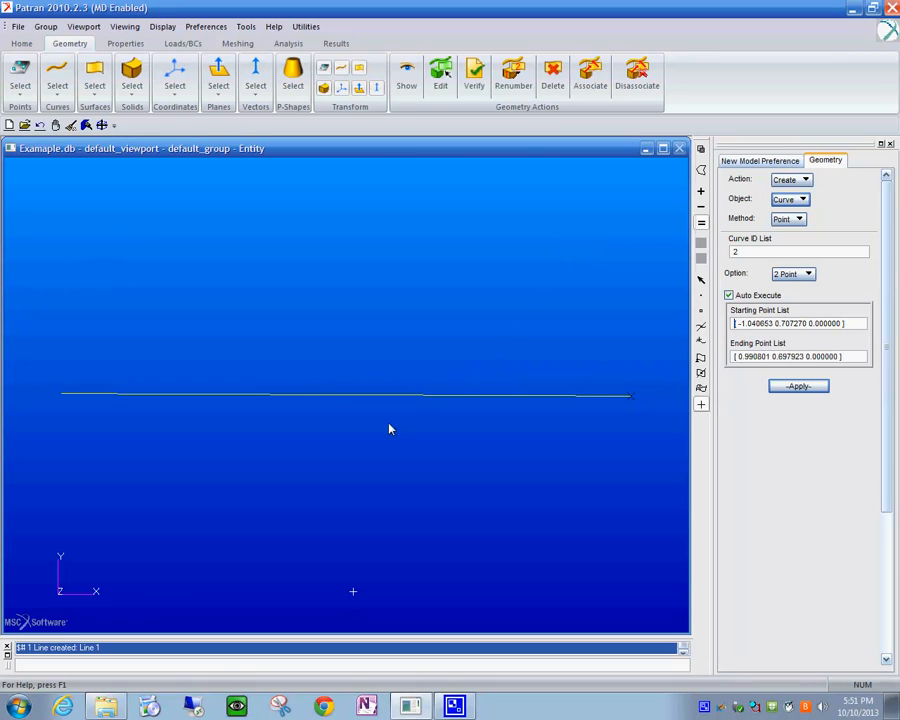
pyautogui.click(62, 488)
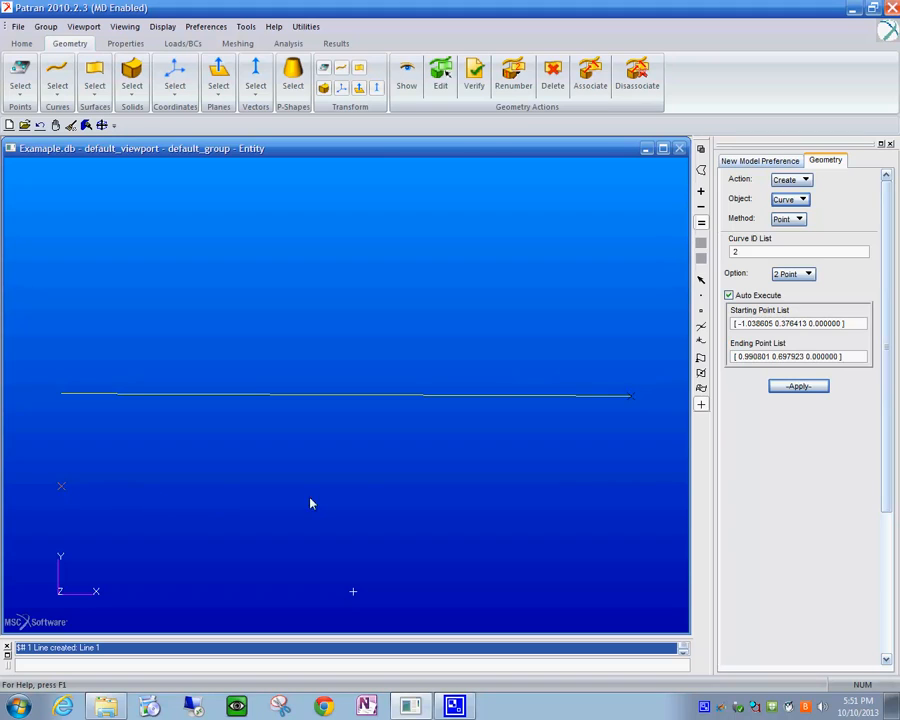
pyautogui.click(630, 504)
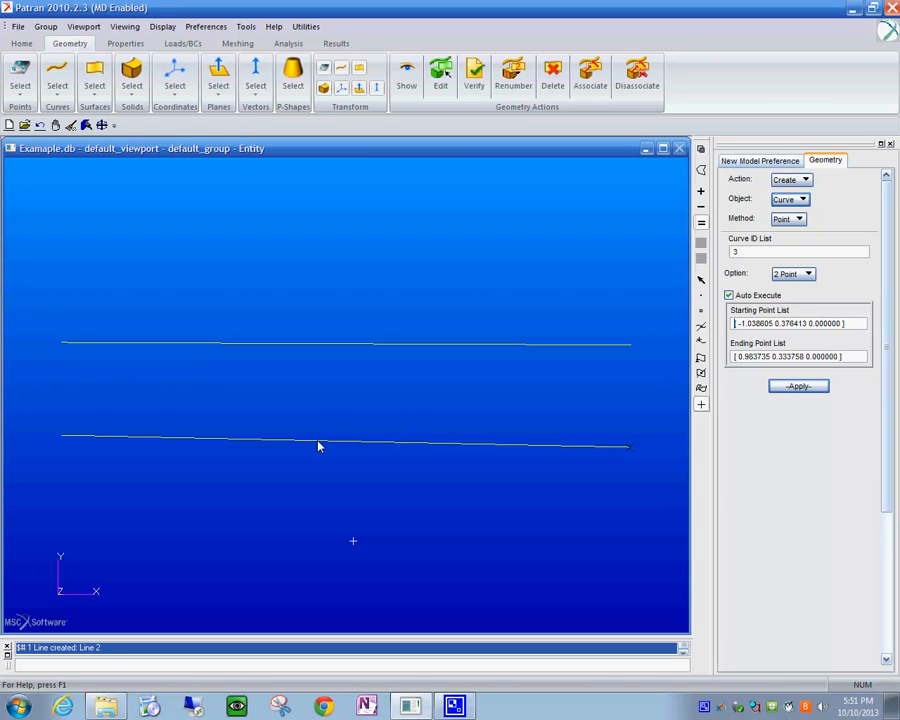
# Create a surface between the upper and lower curves using the Curve method with the 2 Curve option
pyautogui.click(802, 201)
pyautogui.click(818, 234)
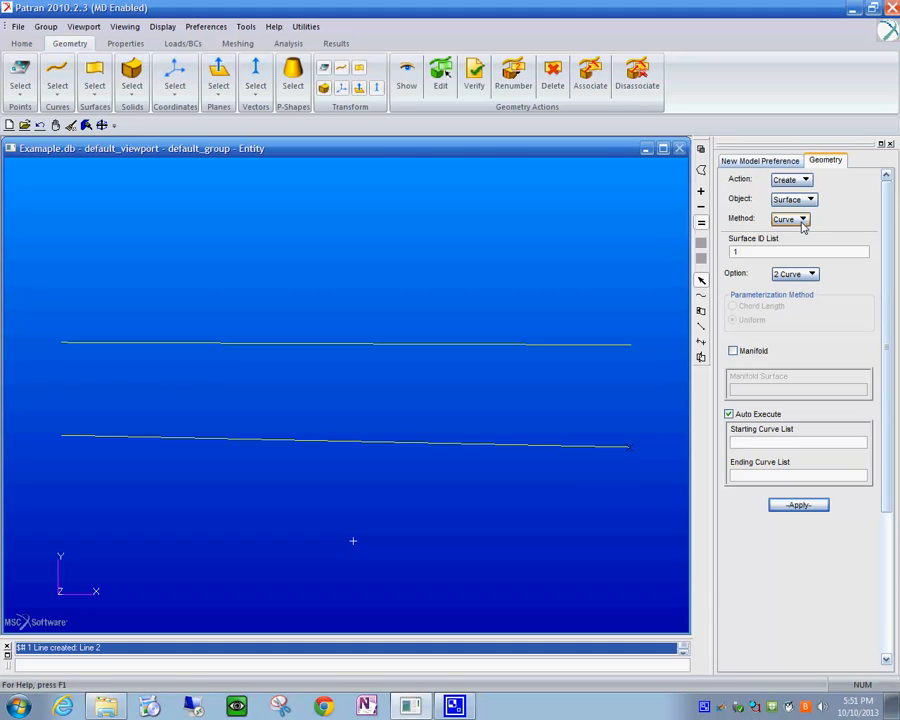
pyautogui.click(806, 221)
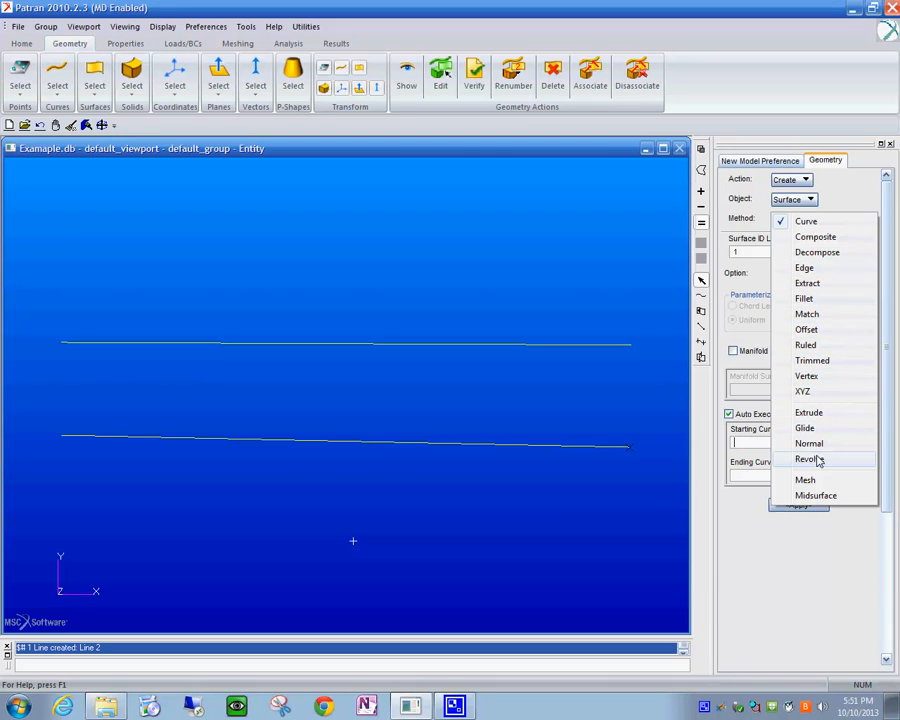
pyautogui.click(757, 543)
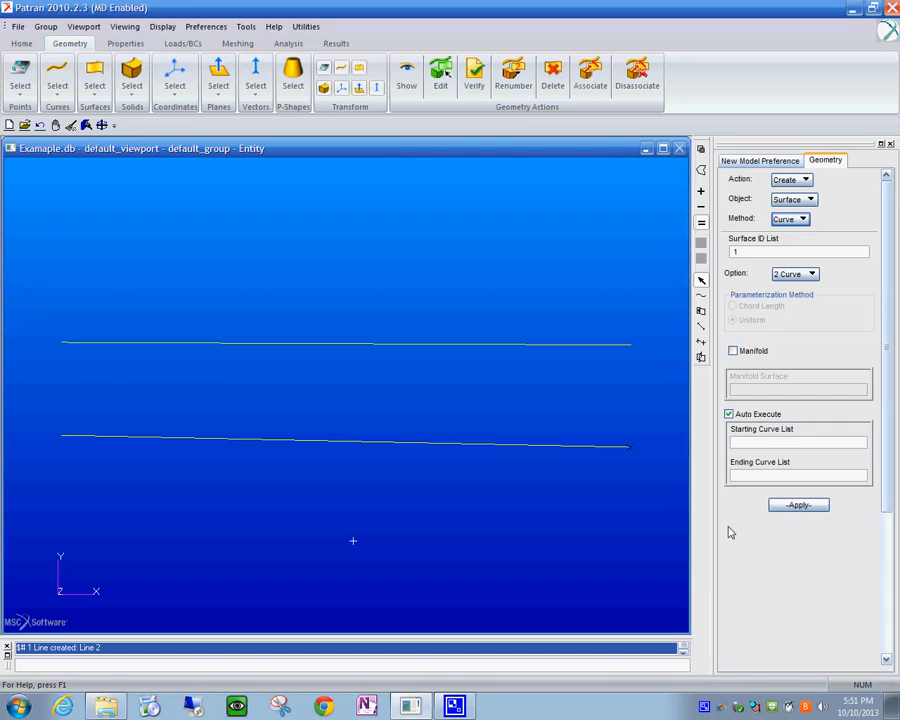
pyautogui.click(406, 347)
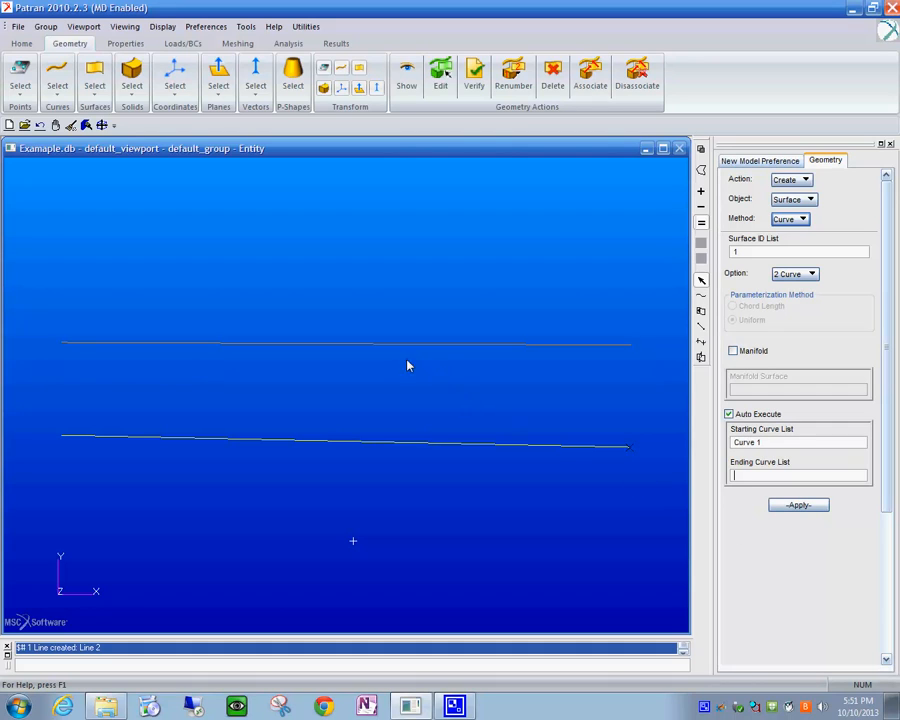
pyautogui.click(418, 444)
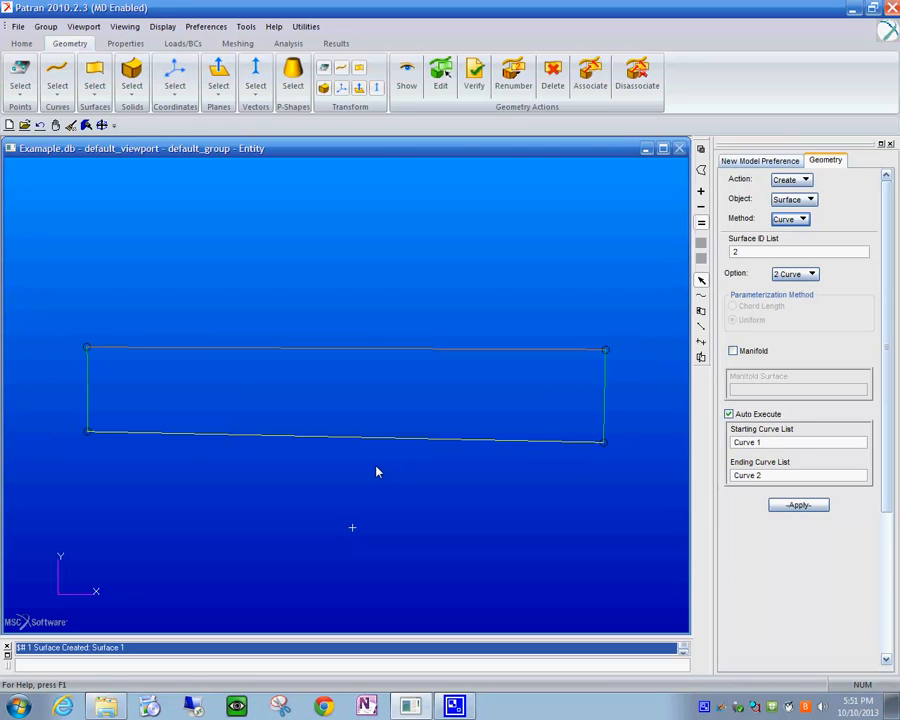
# Create uniform mesh seeds of 2 elements on both short edges of the surface
pyautogui.moveTo(374, 474); pyautogui.dragTo(365, 481, button='middle')
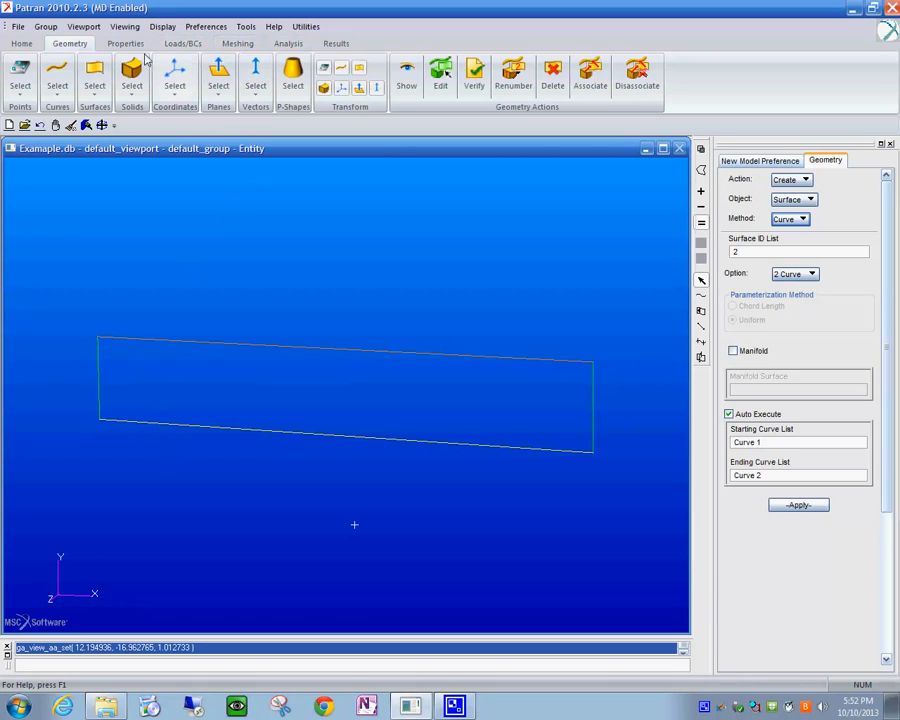
pyautogui.click(238, 44)
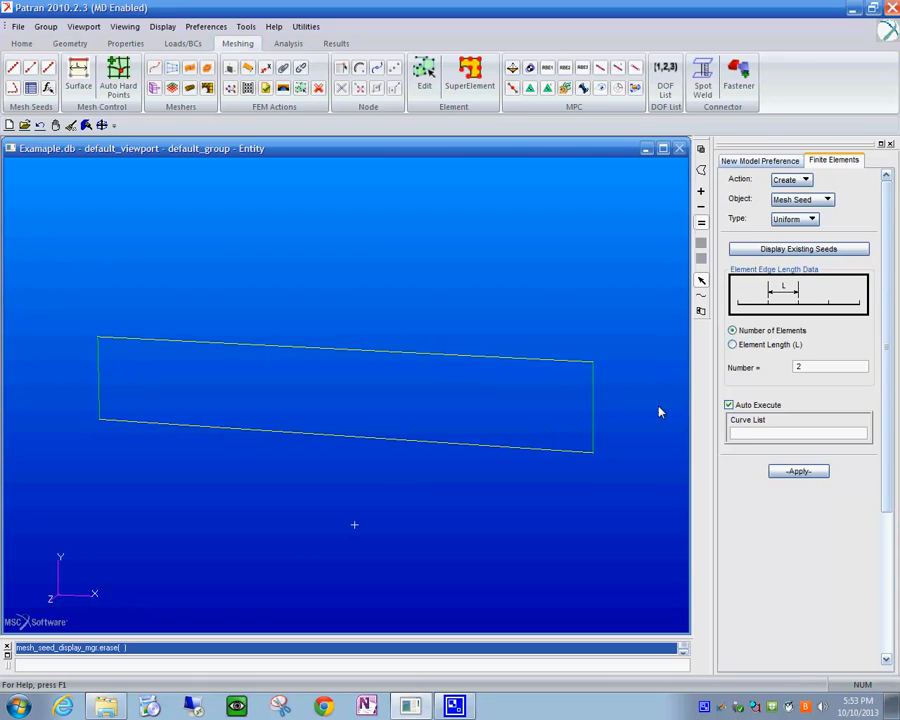
pyautogui.click(592, 410)
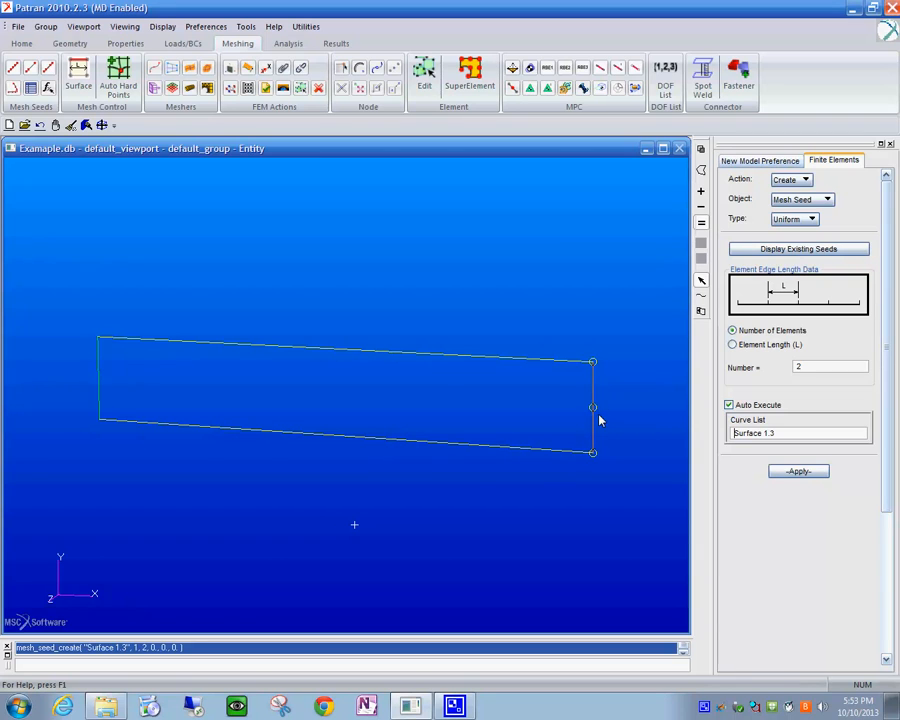
pyautogui.click(98, 381)
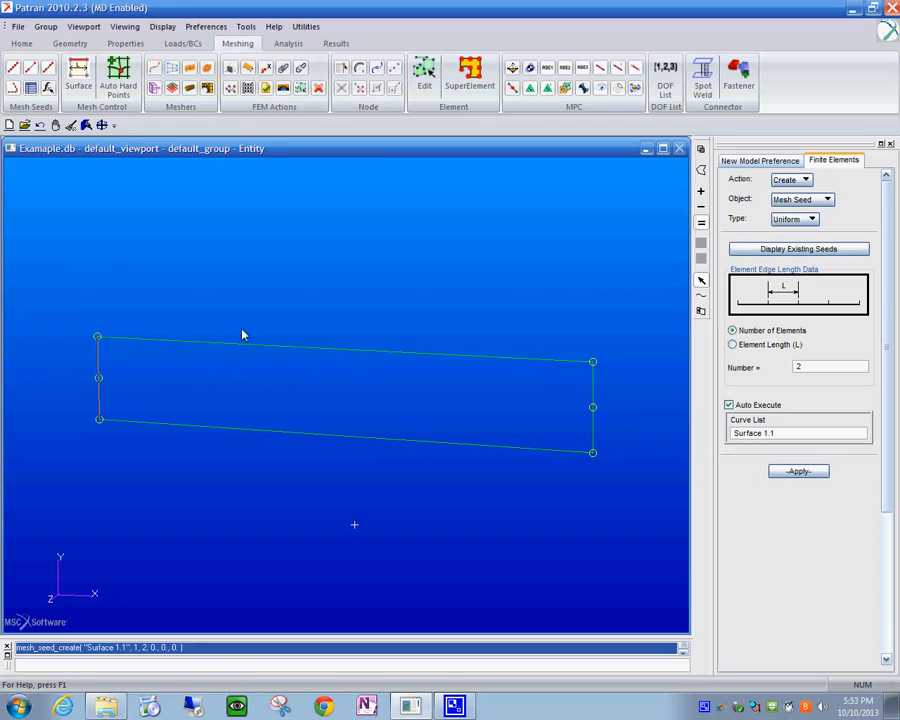
# Create uniform mesh seeds of 8 elements on both long edges of the surface
pyautogui.doubleClick(807, 366)
pyautogui.write('8')
pyautogui.click(312, 352)
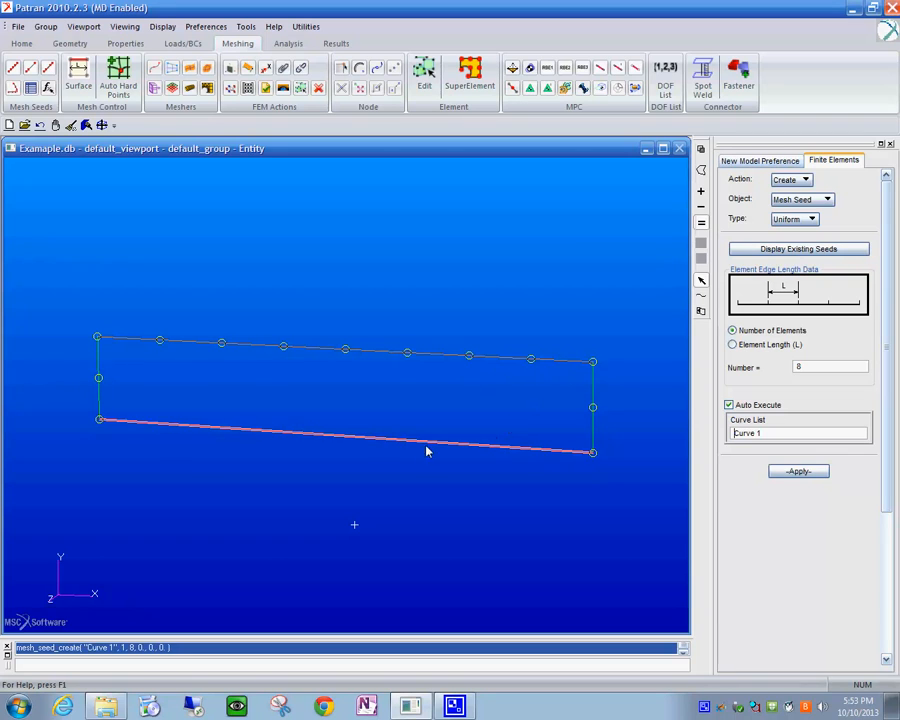
pyautogui.click(347, 440)
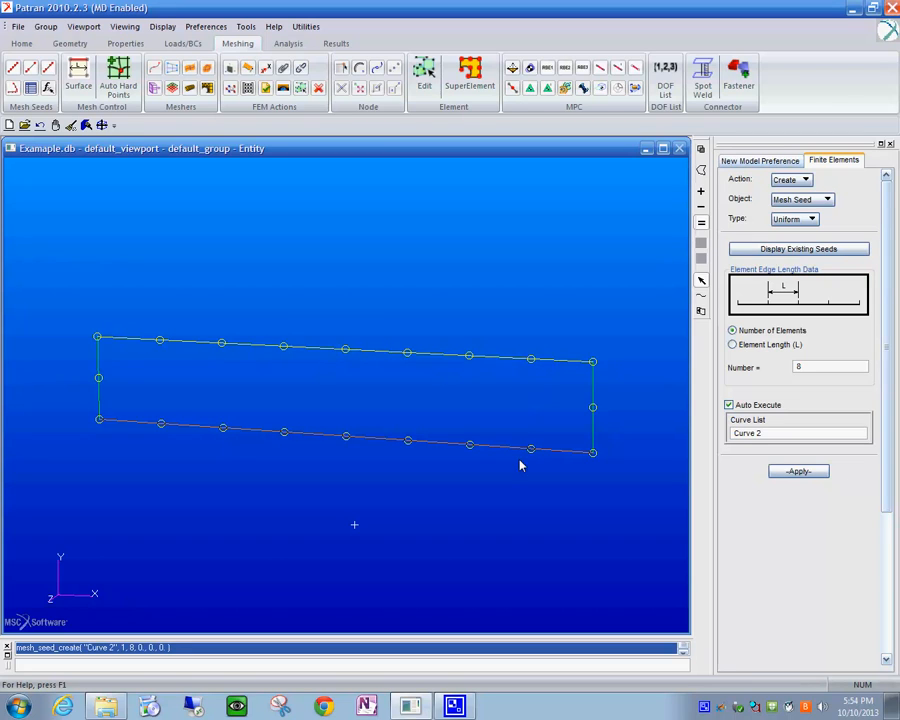
# Switch from creating mesh seeds to creating a surface mesh
pyautogui.click(828, 202)
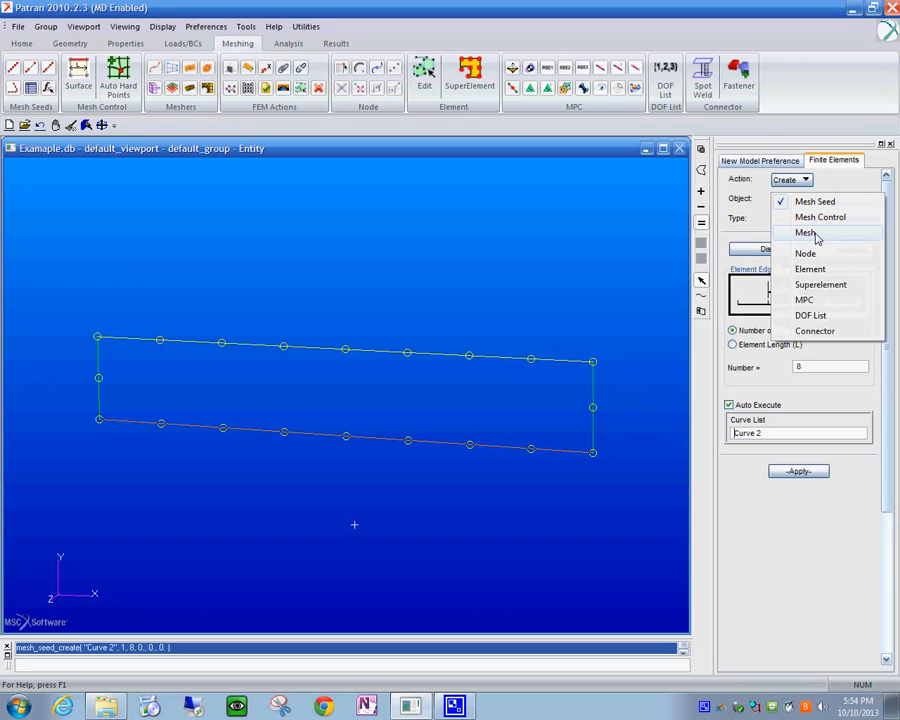
pyautogui.click(806, 233)
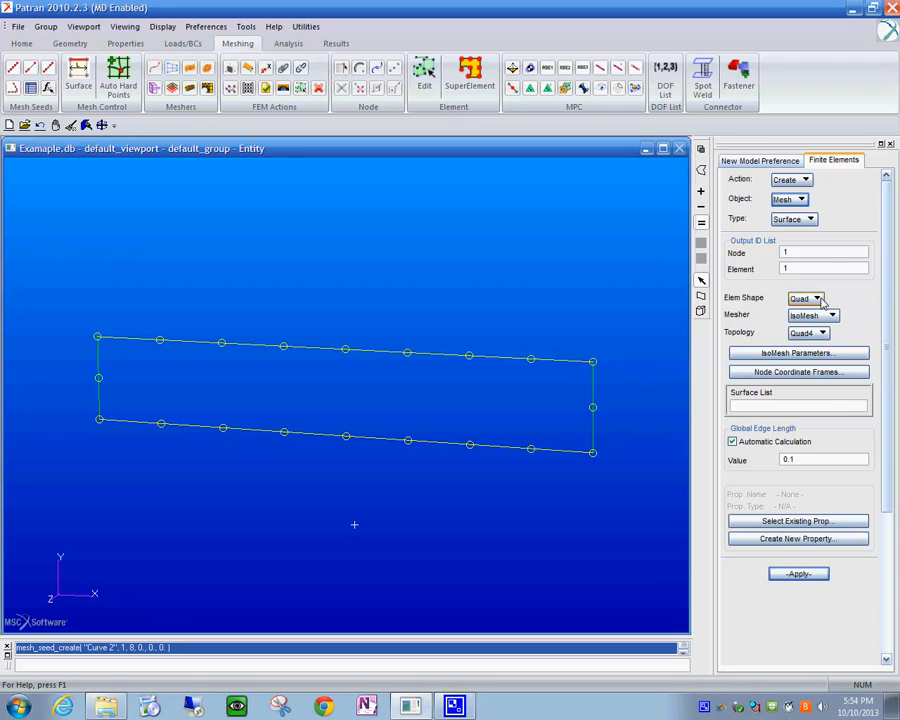
pyautogui.click(808, 220)
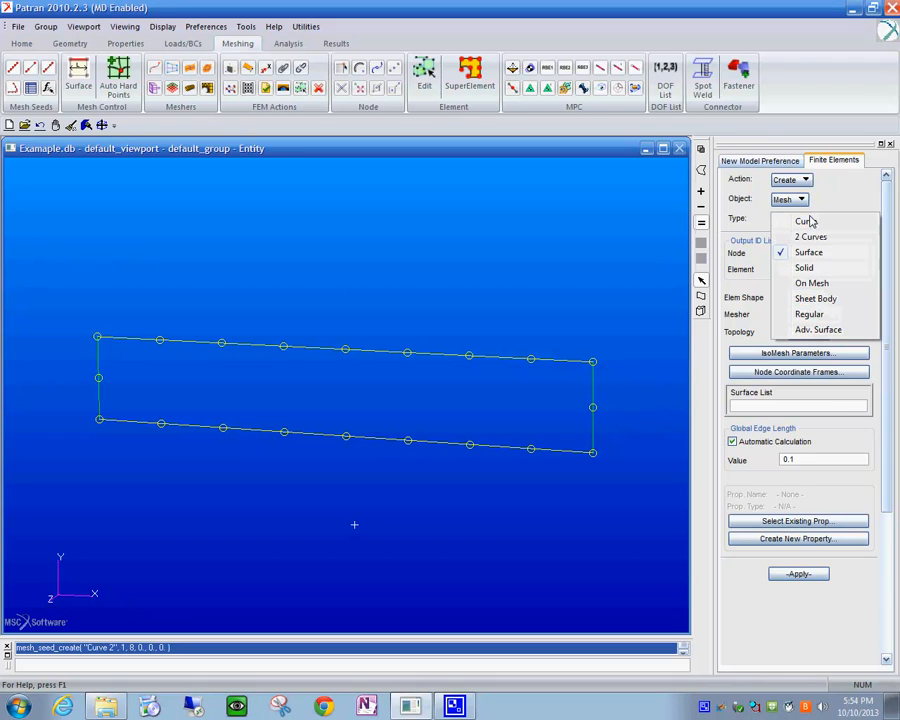
pyautogui.click(806, 269)
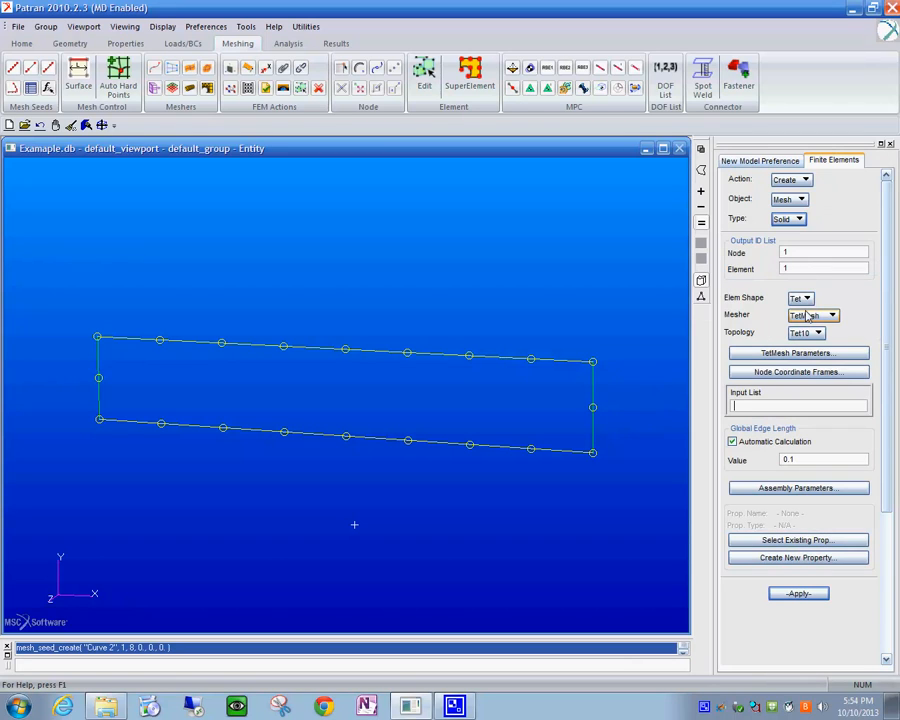
pyautogui.click(807, 299)
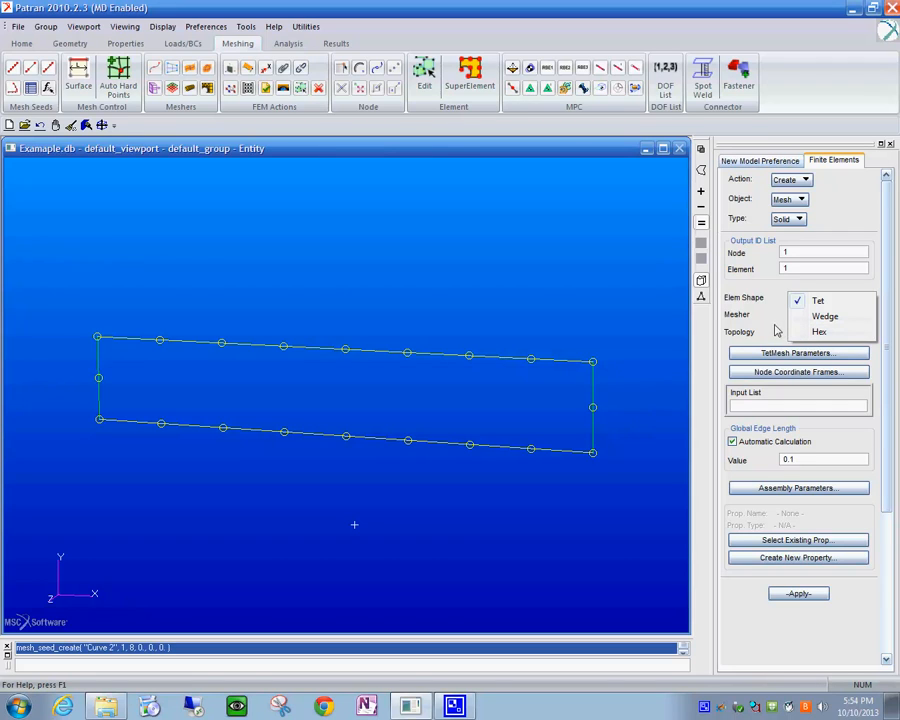
pyautogui.click(798, 219)
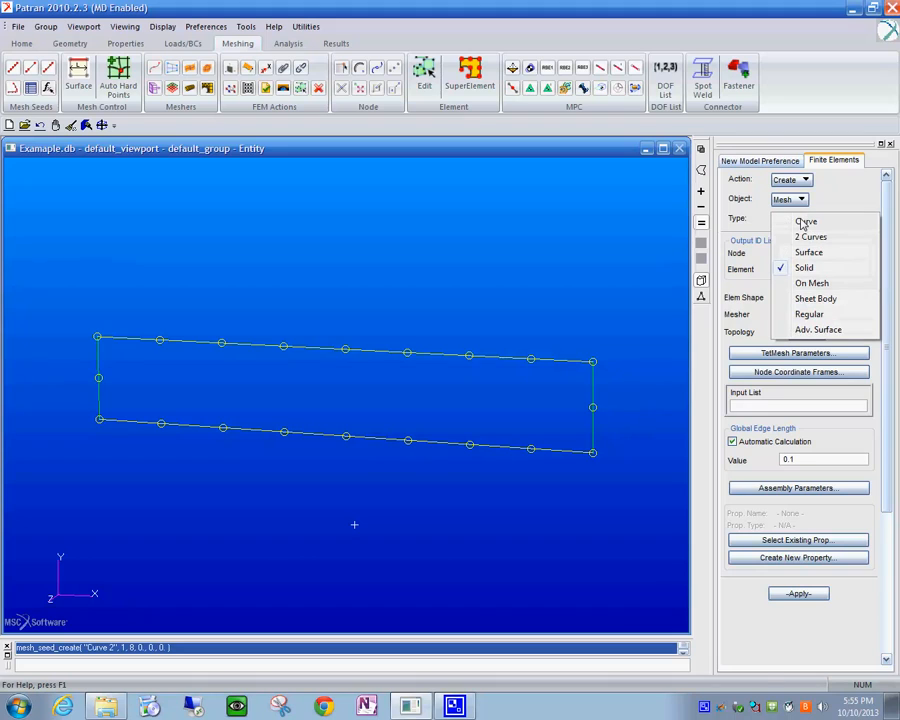
pyautogui.click(836, 254)
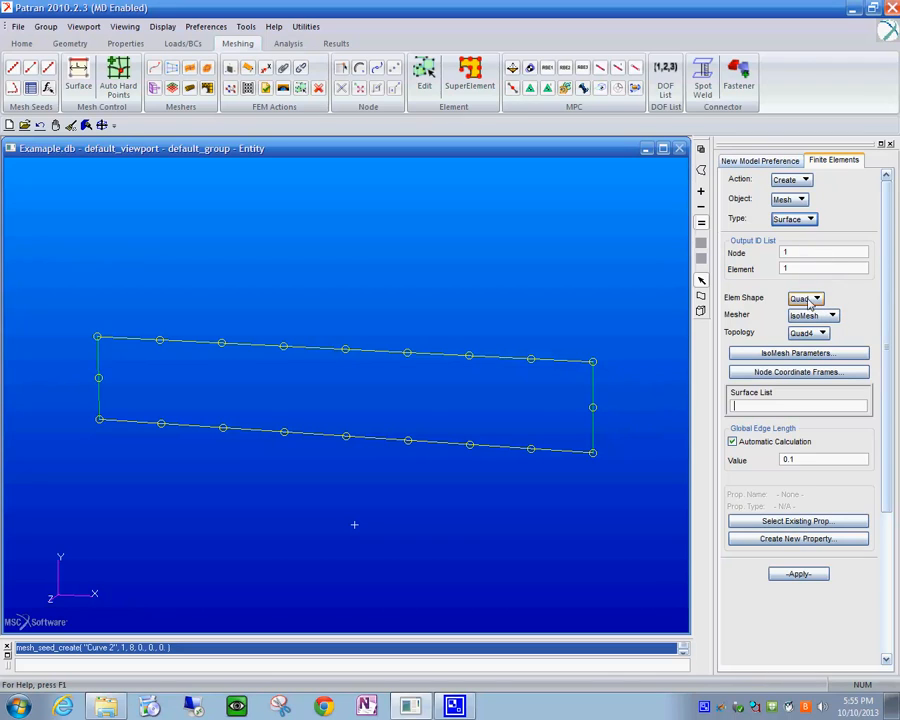
# Mesh the surface with Tria elements, using the IsoMesh mesher, Tria3 topology and the automatically calculated global edge length
pyautogui.click(798, 299)
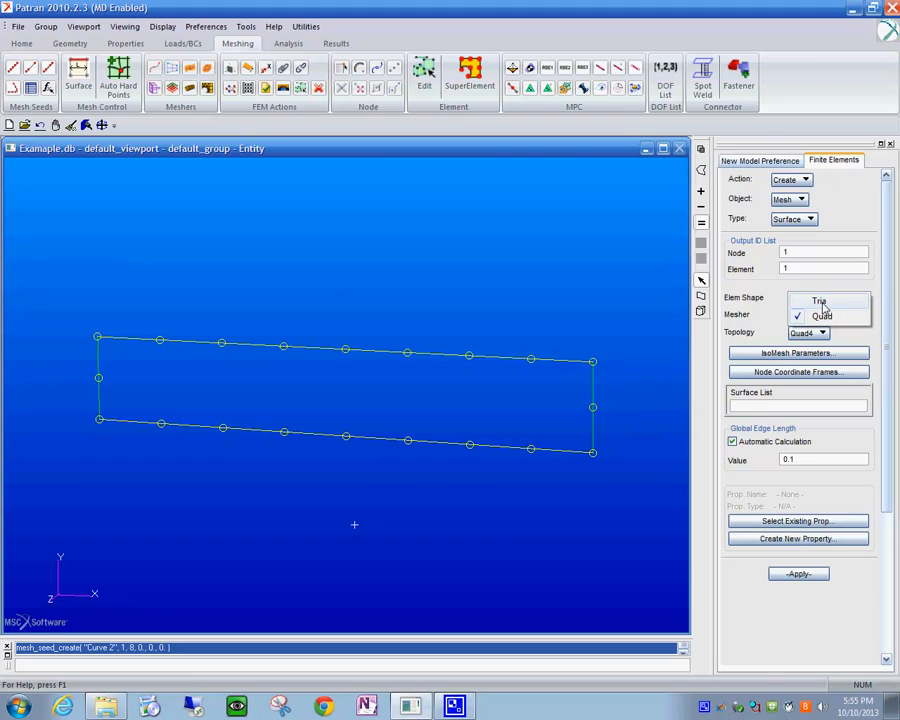
pyautogui.click(820, 302)
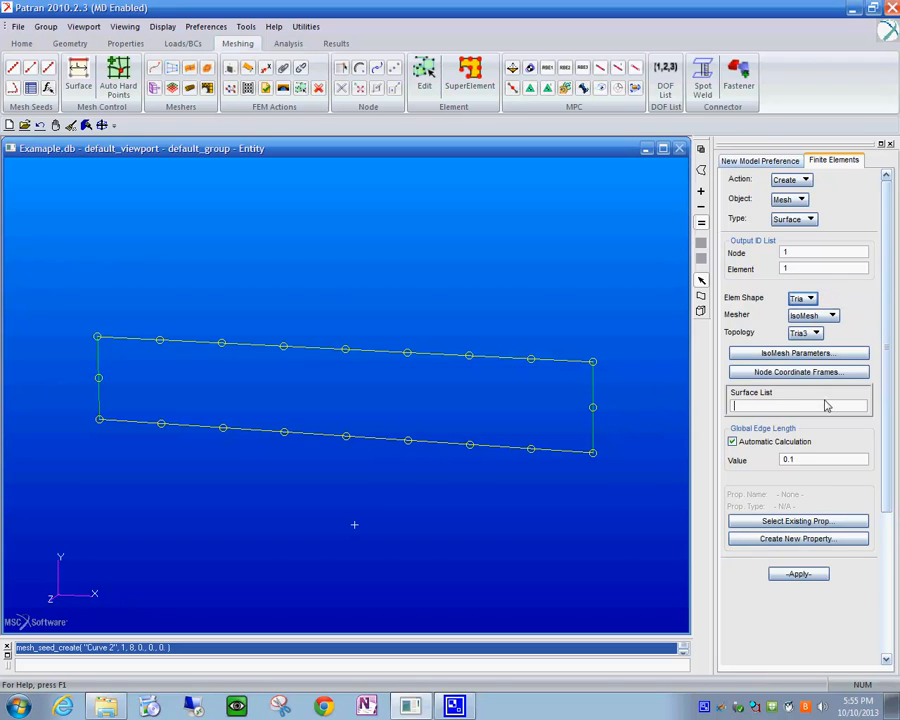
pyautogui.click(316, 391)
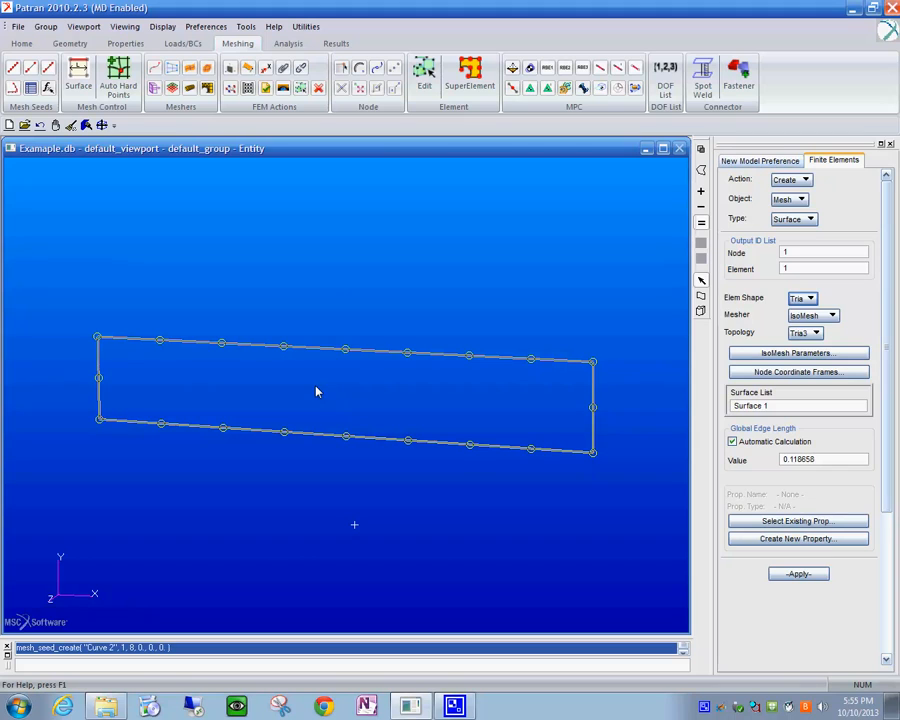
pyautogui.click(805, 575)
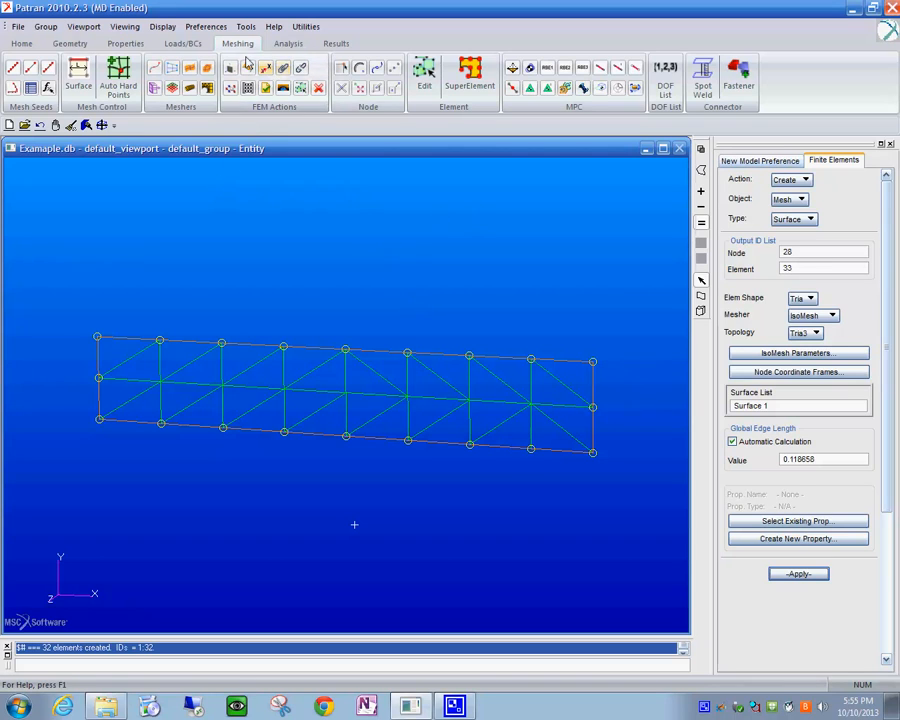
# Start a new nodal displacement boundary condition set named "dismplacements"
pyautogui.click(192, 47)
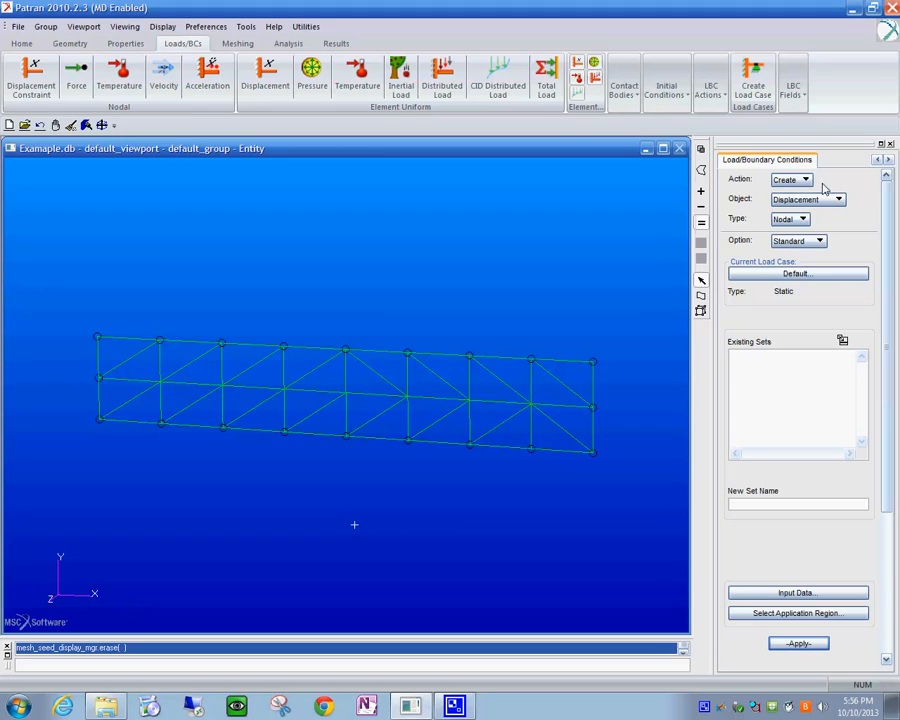
pyautogui.click(744, 504)
pyautogui.write('displacement')
pyautogui.write('s')
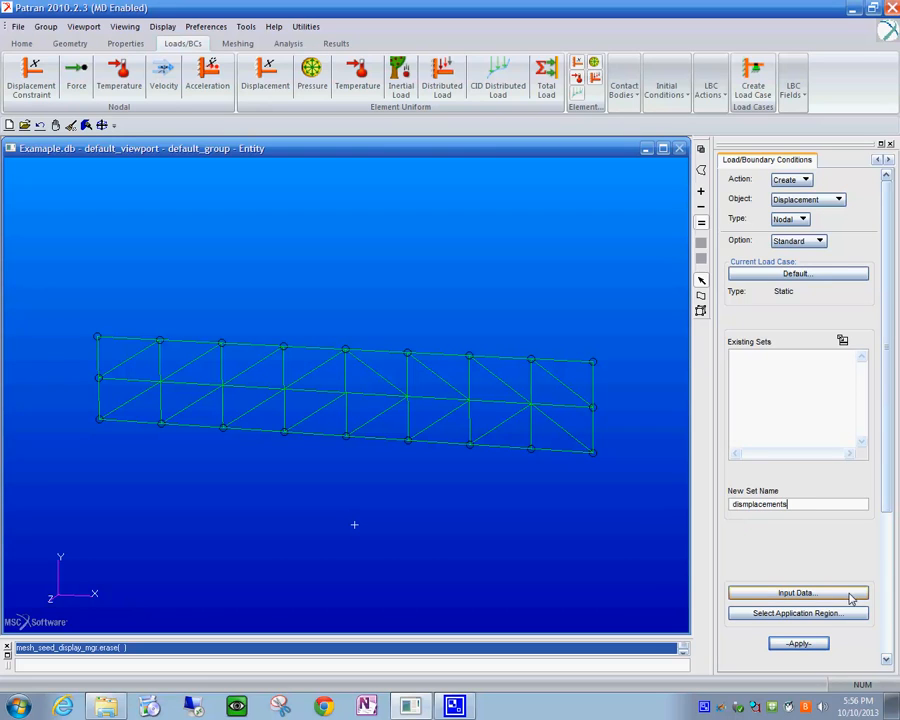
# Set the displacement set's translations and rotations to <0 0 0> and open its application region selection
pyautogui.click(795, 594)
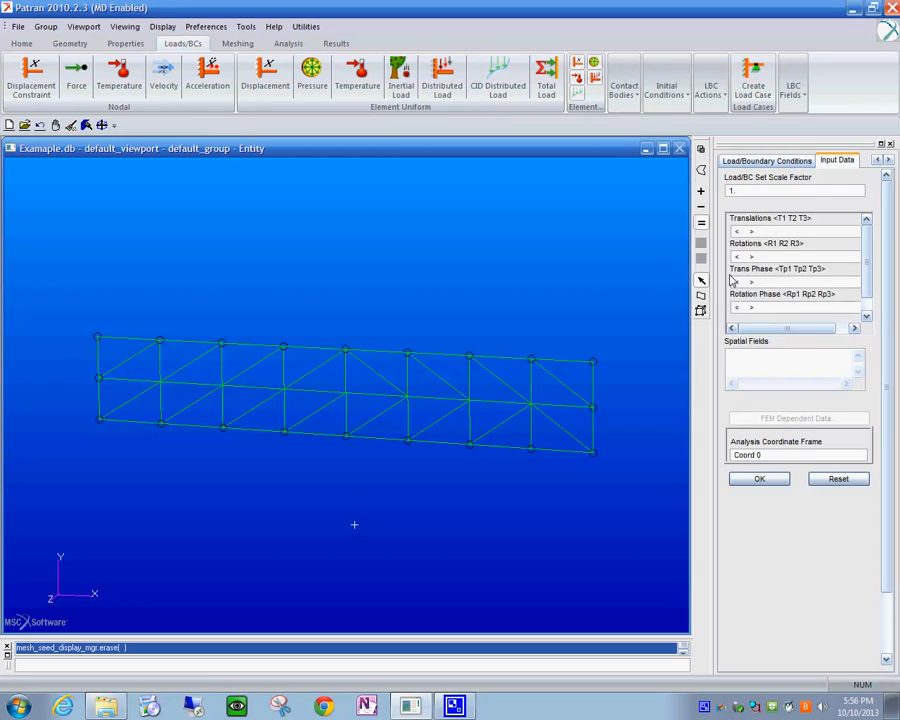
pyautogui.click(742, 231)
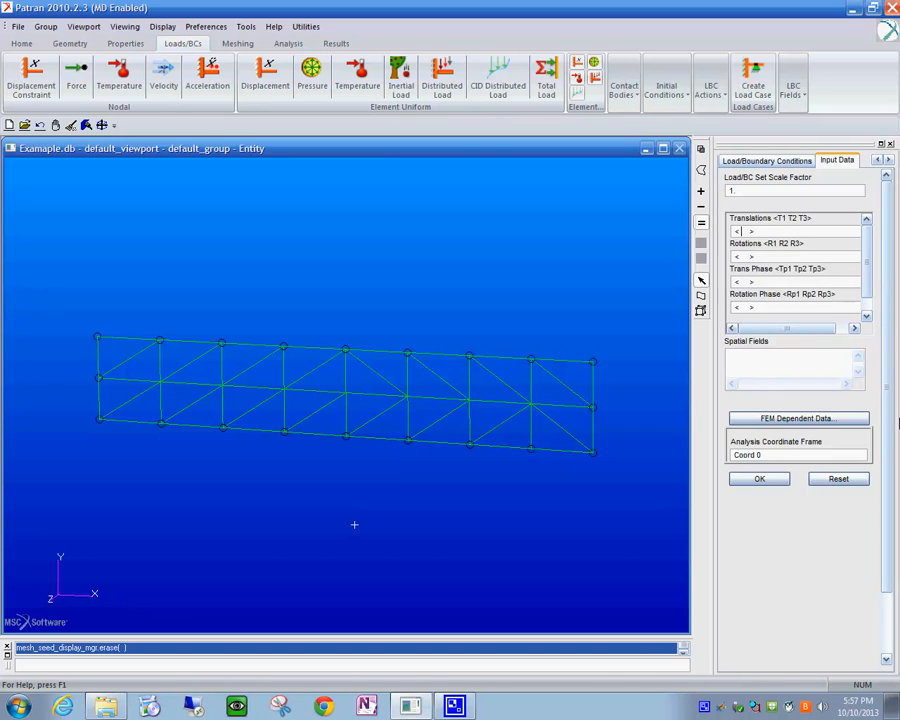
pyautogui.write('0 0 0')
pyautogui.click(738, 256)
pyautogui.write('0 0 0')
pyautogui.click(767, 481)
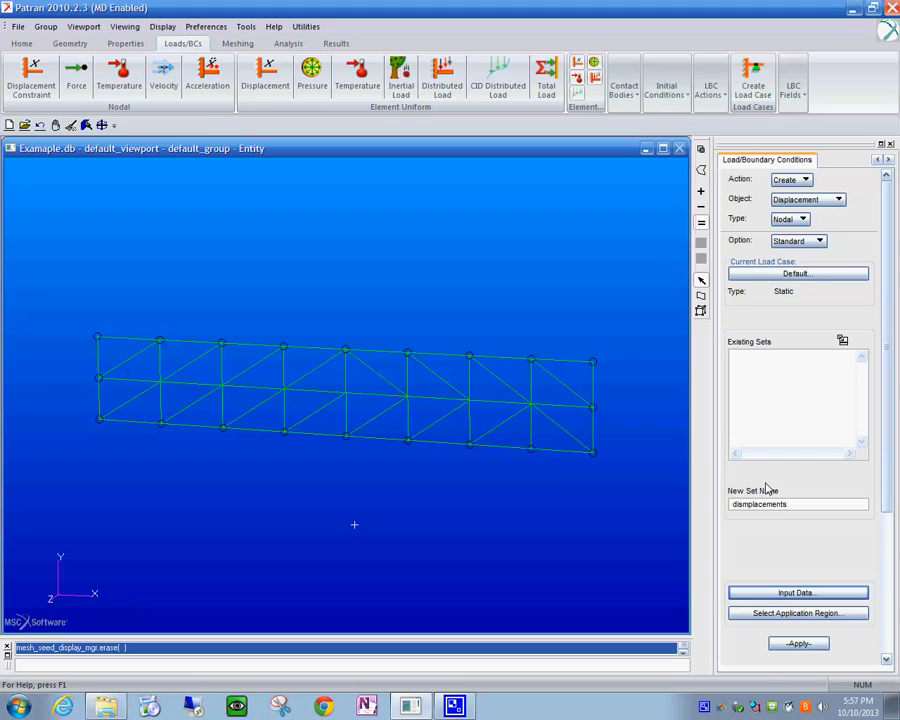
pyautogui.click(799, 614)
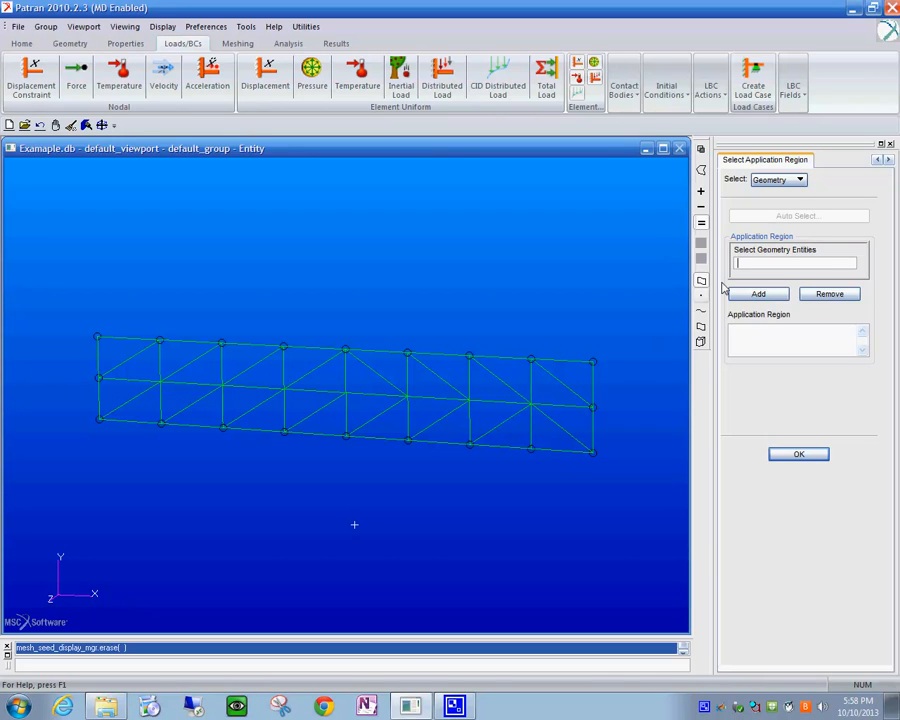
pyautogui.click(799, 180)
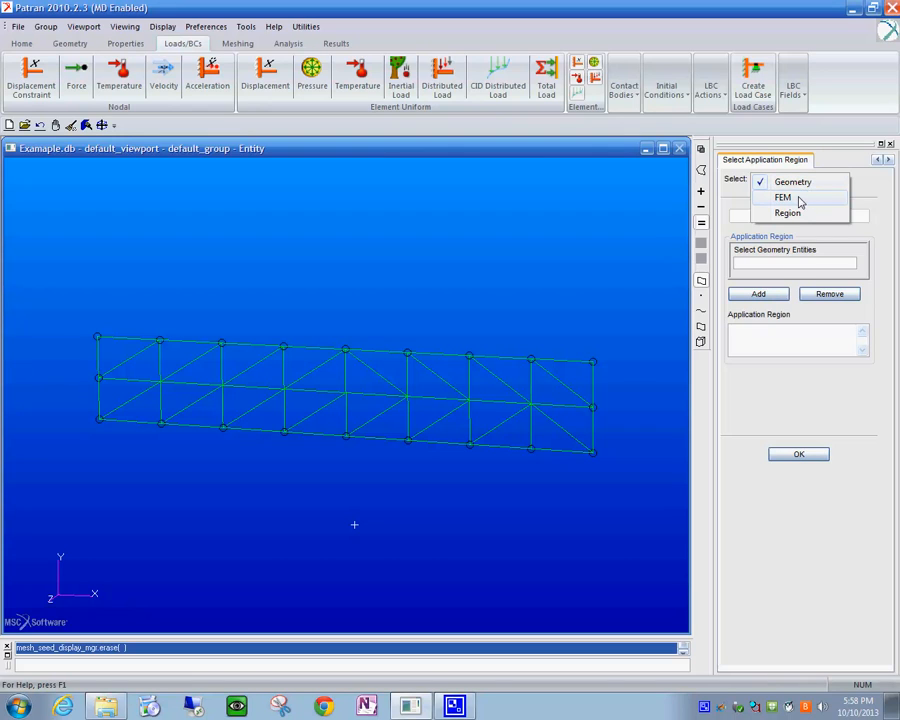
pyautogui.click(785, 198)
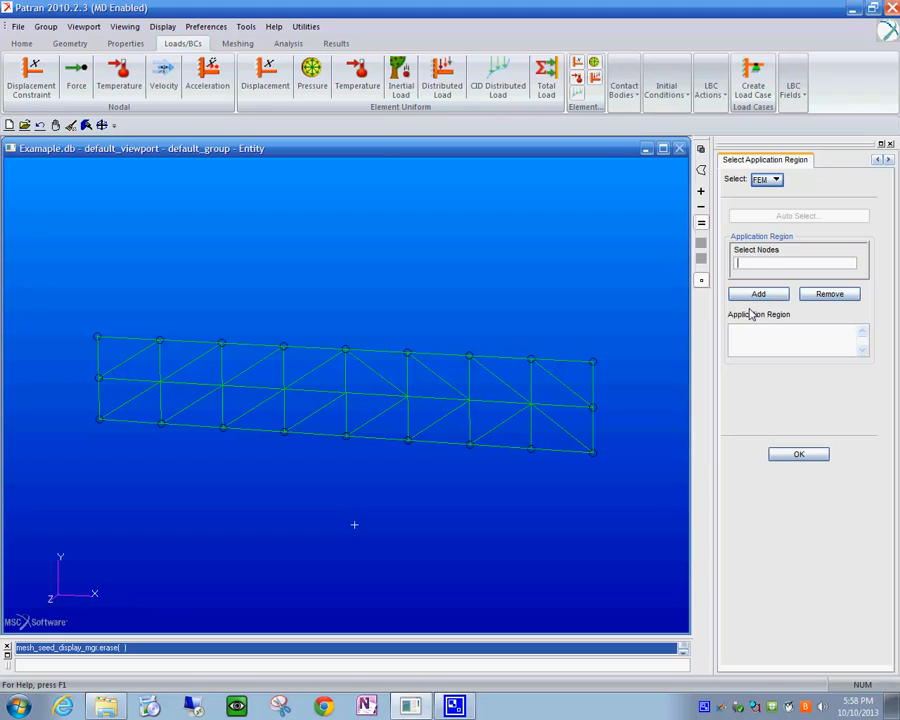
pyautogui.click(791, 266)
pyautogui.click(779, 181)
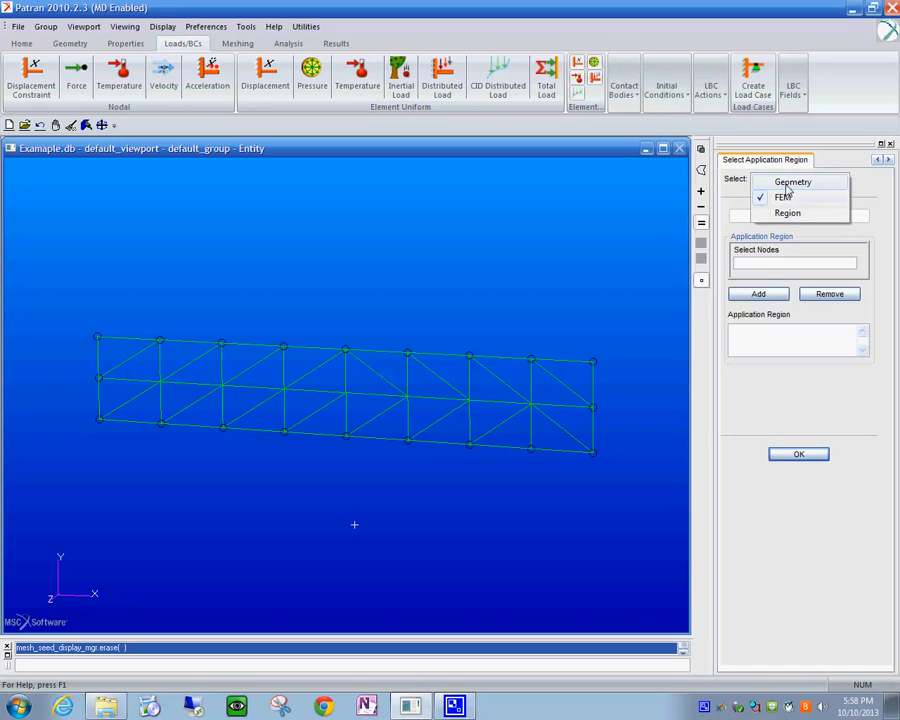
pyautogui.click(780, 182)
pyautogui.click(770, 264)
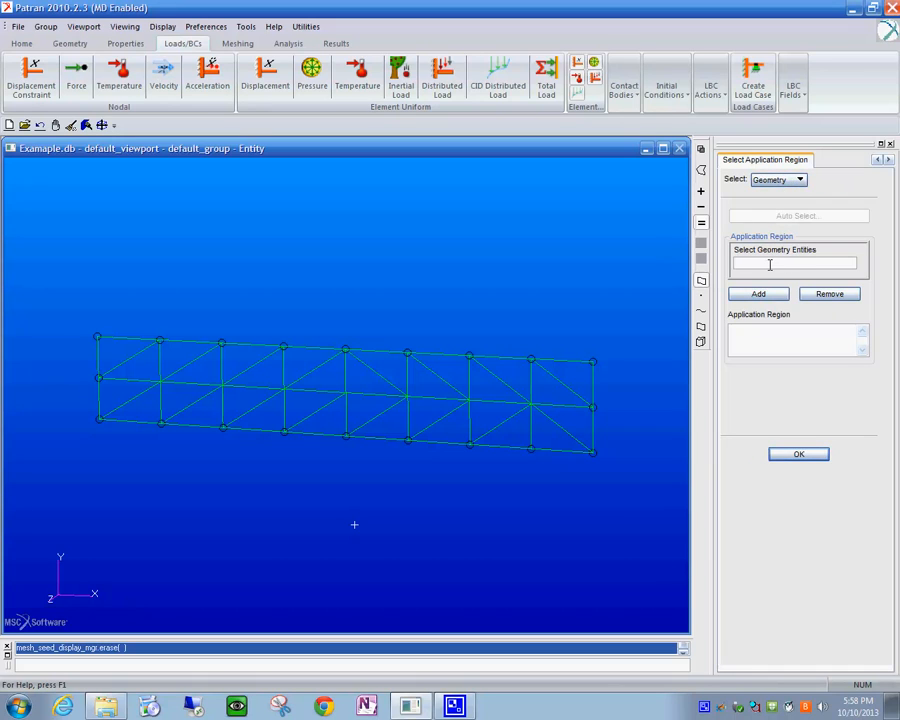
# Create the displacement constraint on the three FEM nodes along the plate's left short edge, adding them to the application region
pyautogui.click(805, 184)
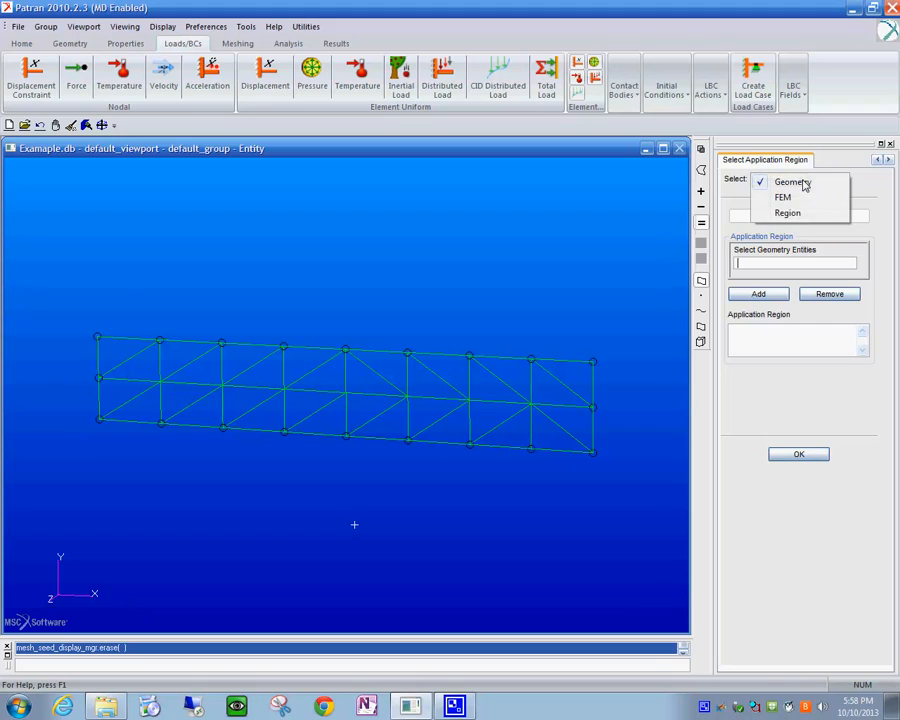
pyautogui.click(800, 197)
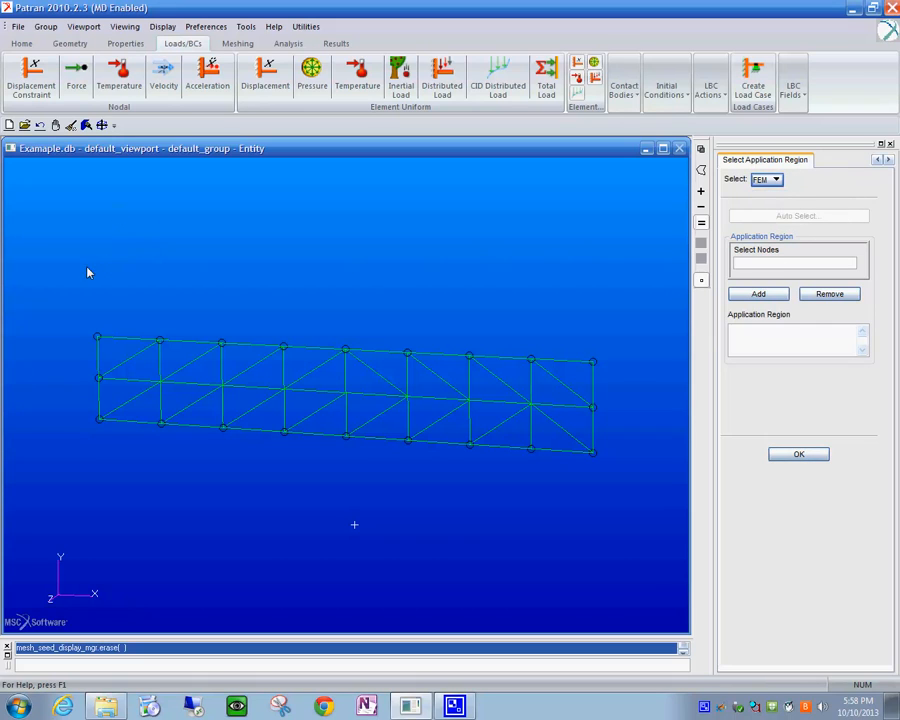
pyautogui.moveTo(39, 277); pyautogui.dragTo(130, 464)
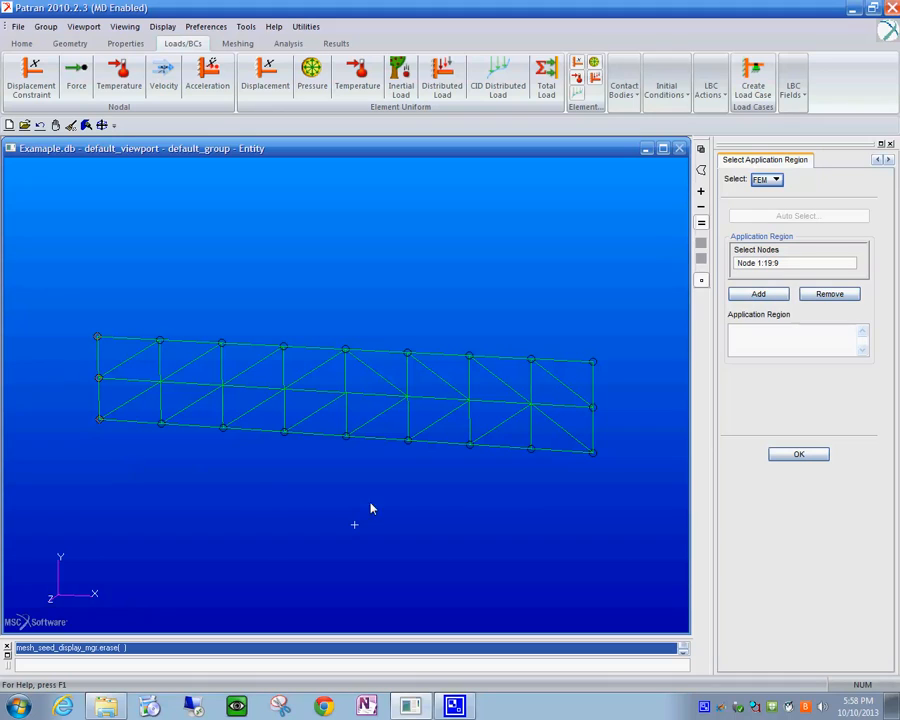
pyautogui.click(797, 456)
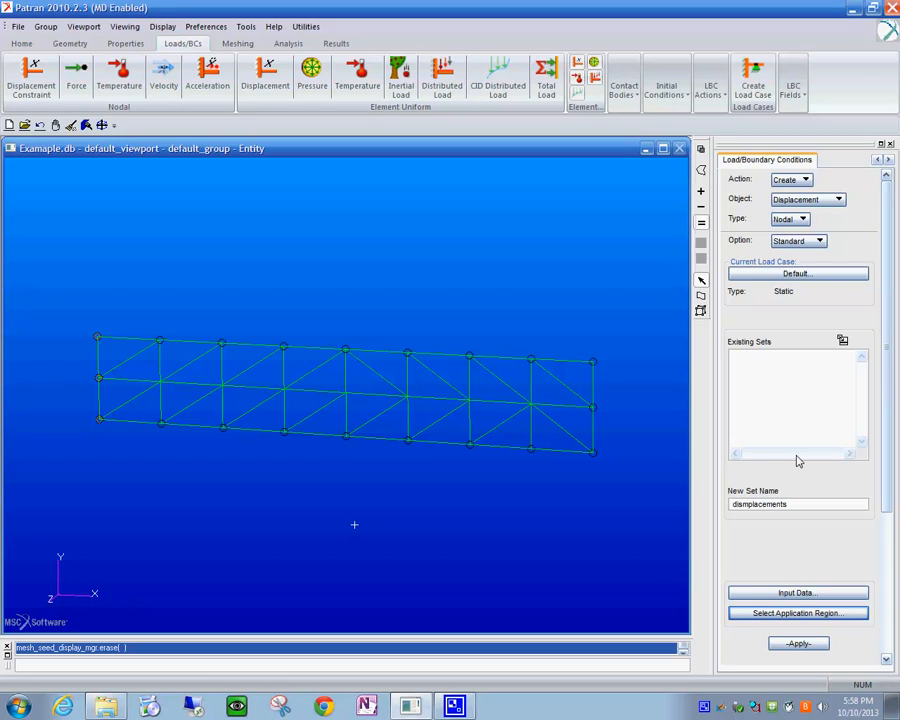
pyautogui.click(805, 645)
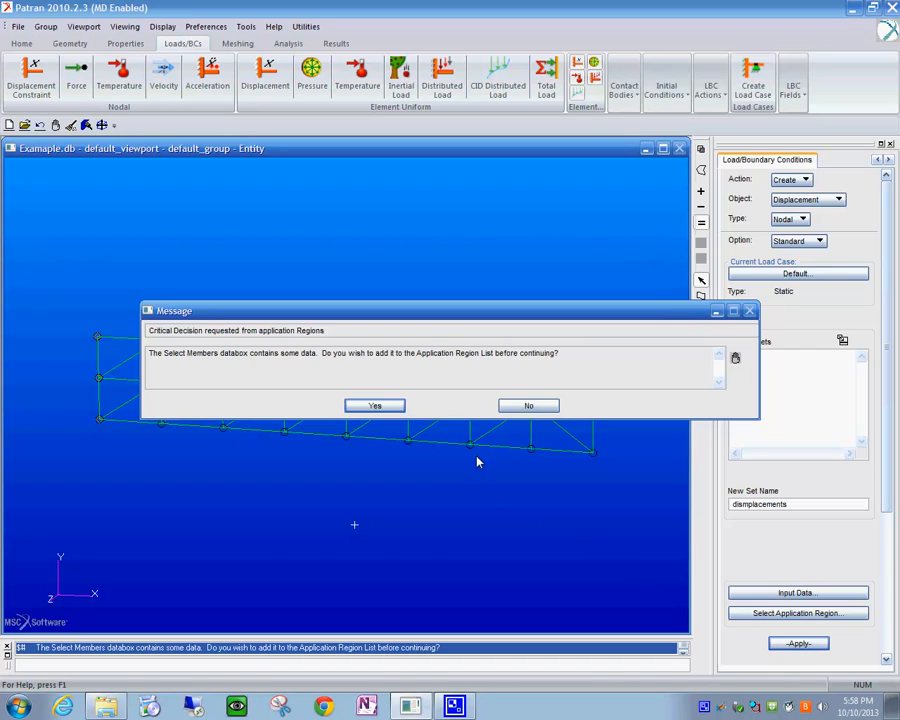
pyautogui.click(375, 407)
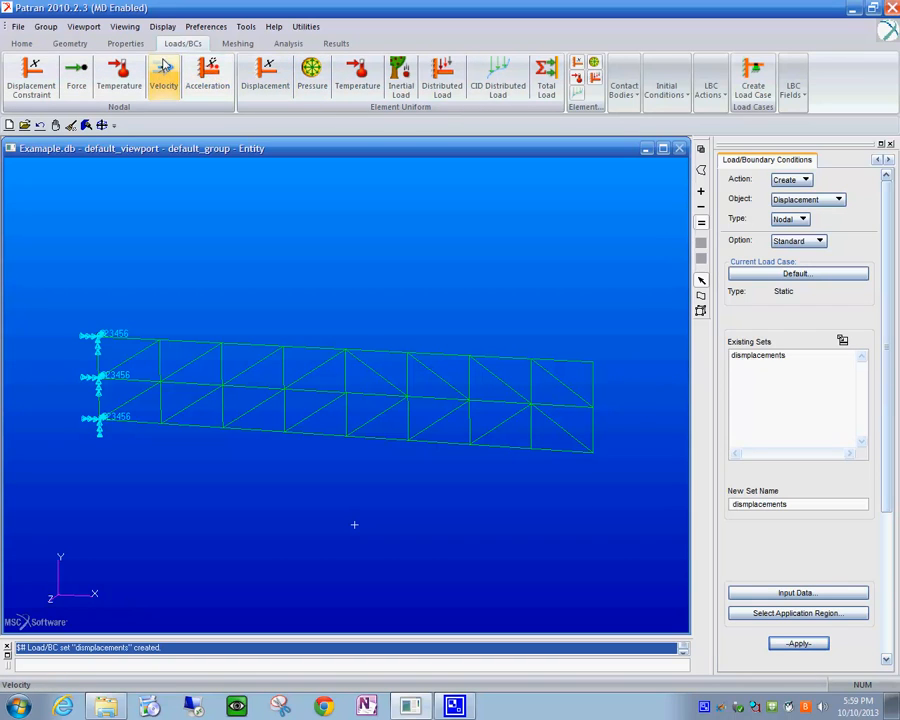
# Start a new nodal force load set named "Forces"
pyautogui.click(841, 199)
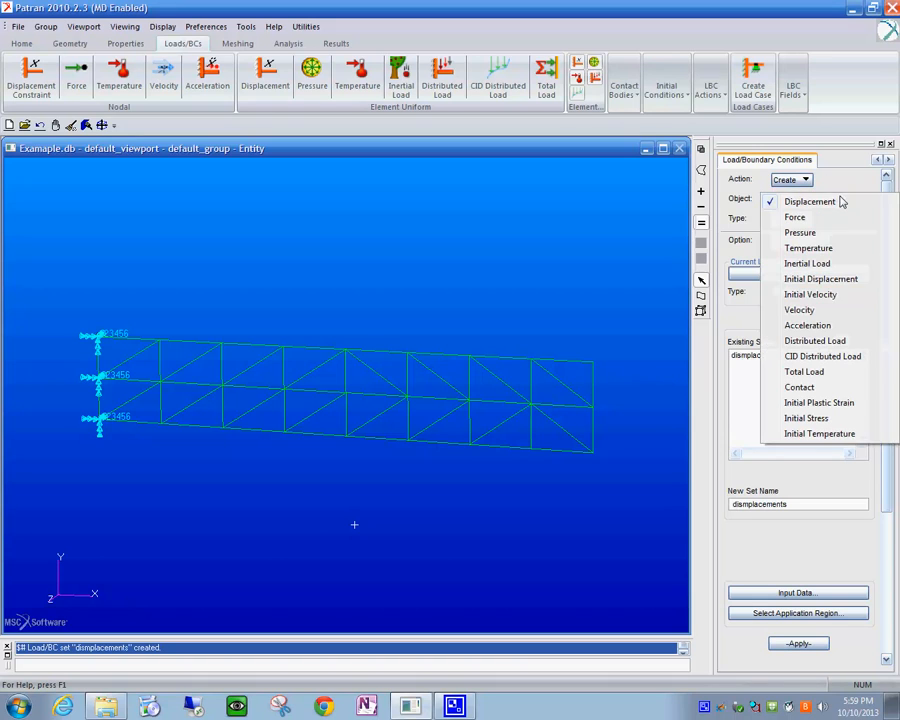
pyautogui.click(818, 219)
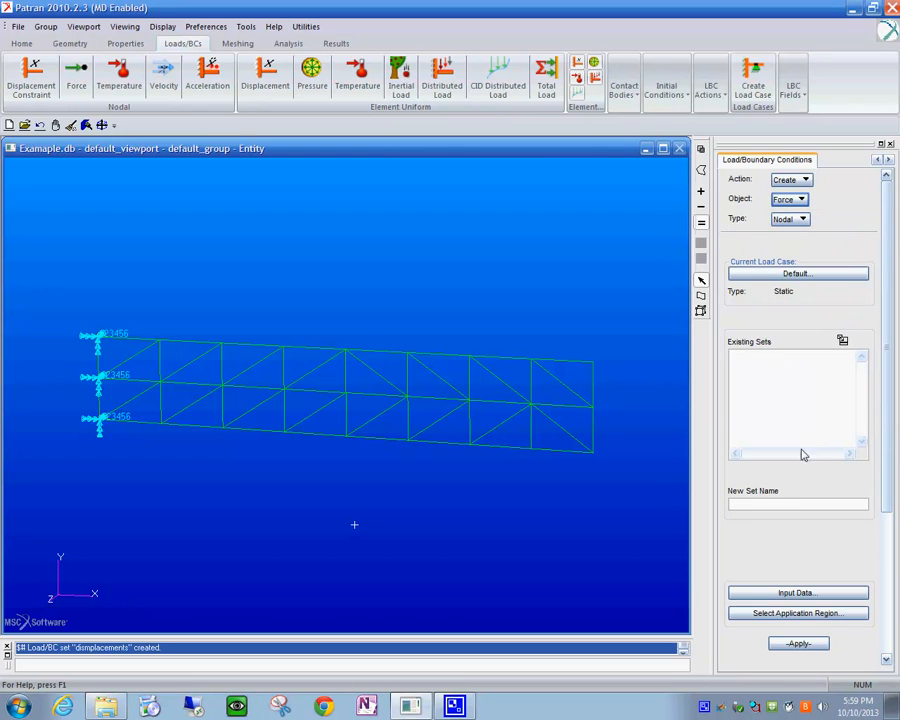
pyautogui.click(740, 502)
pyautogui.write('forces')
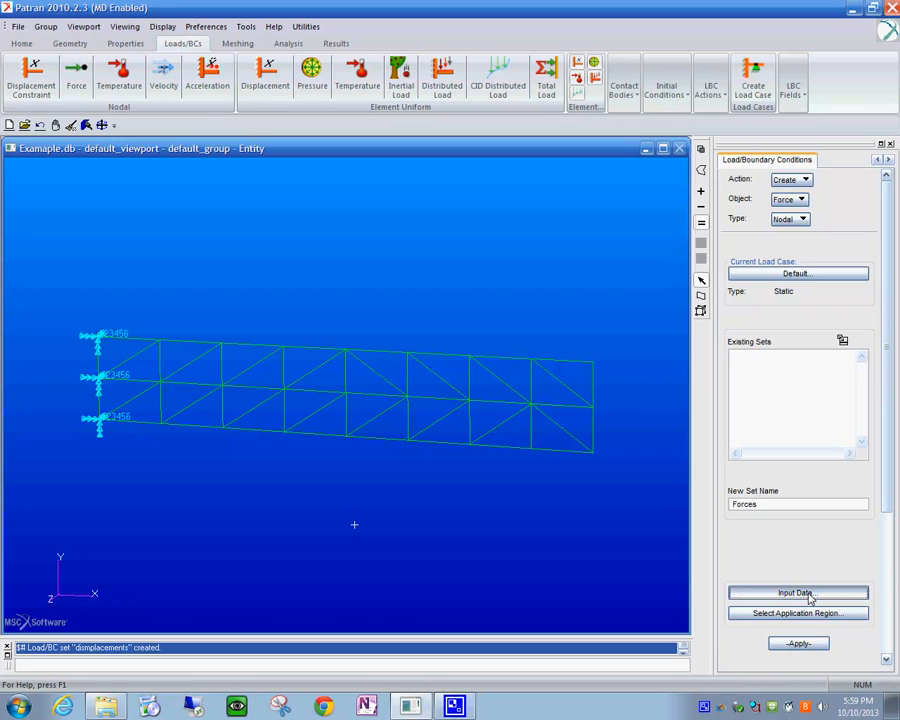
# Set the load's force vector to <0 -1000 0> and its moment vector to <0 0 0>
pyautogui.click(809, 594)
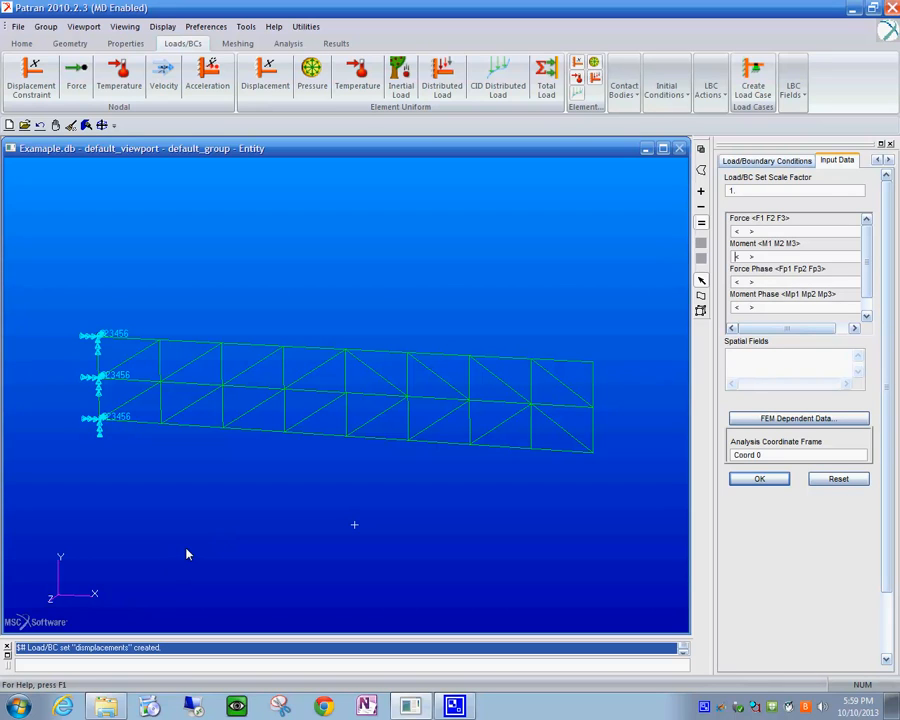
pyautogui.moveTo(186, 549); pyautogui.dragTo(184, 559, button='middle')
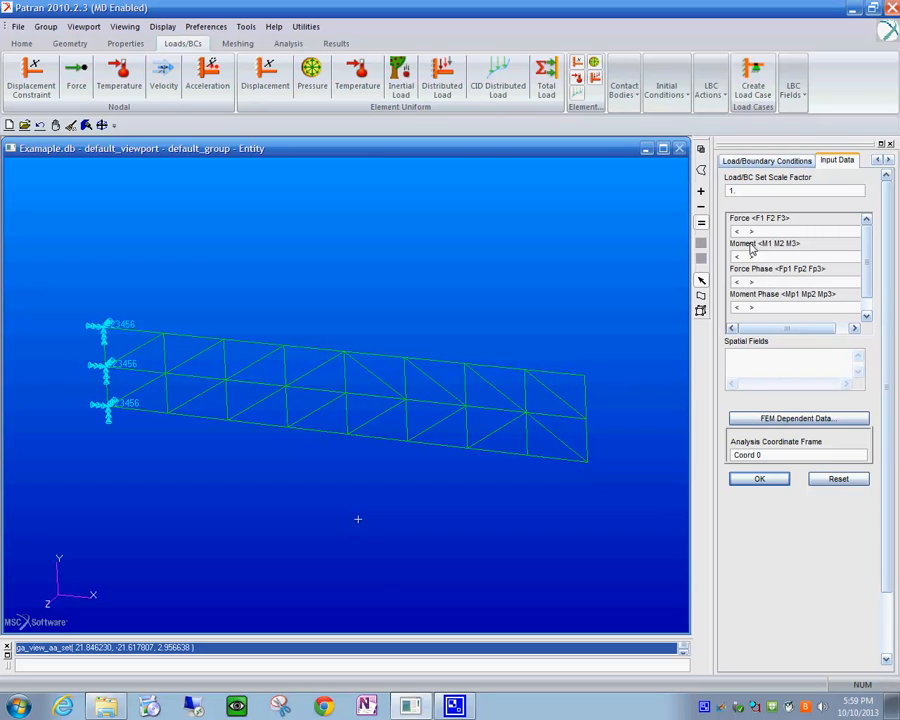
pyautogui.write('0 -1000 0')
pyautogui.click(741, 256)
pyautogui.write('0 0 0')
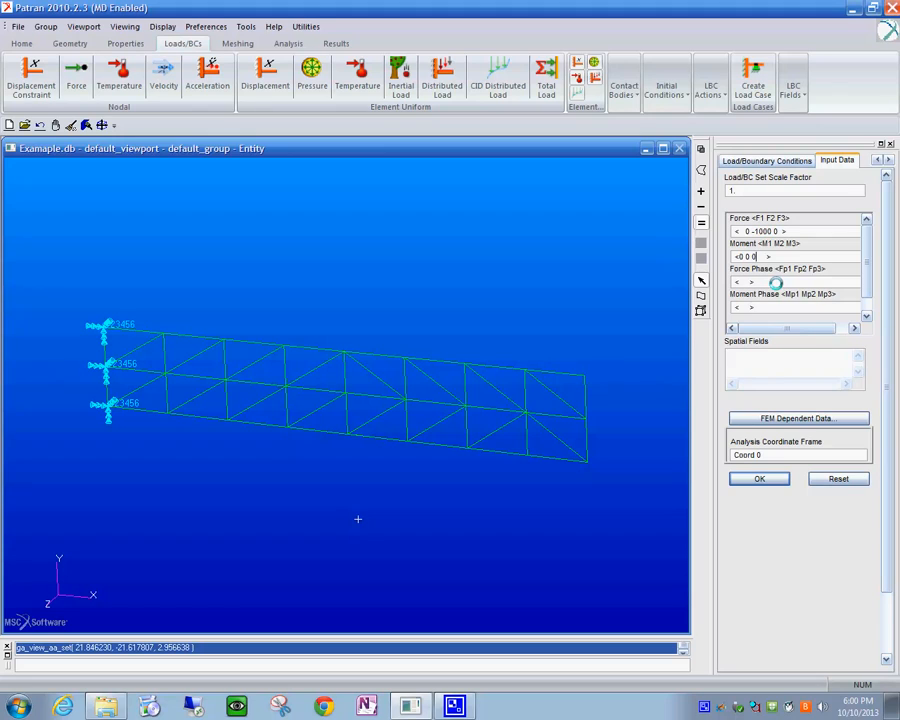
pyautogui.click(759, 480)
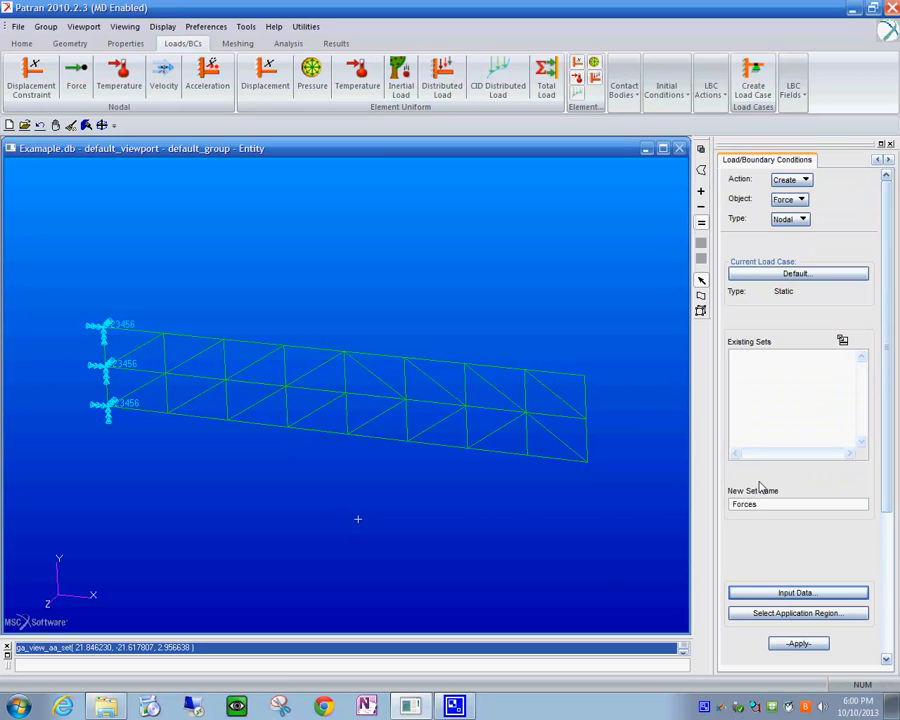
# Create the force load on the last three upper-edge nodes near the plate's free end, Node 7:9, adding them to the application region
pyautogui.click(788, 613)
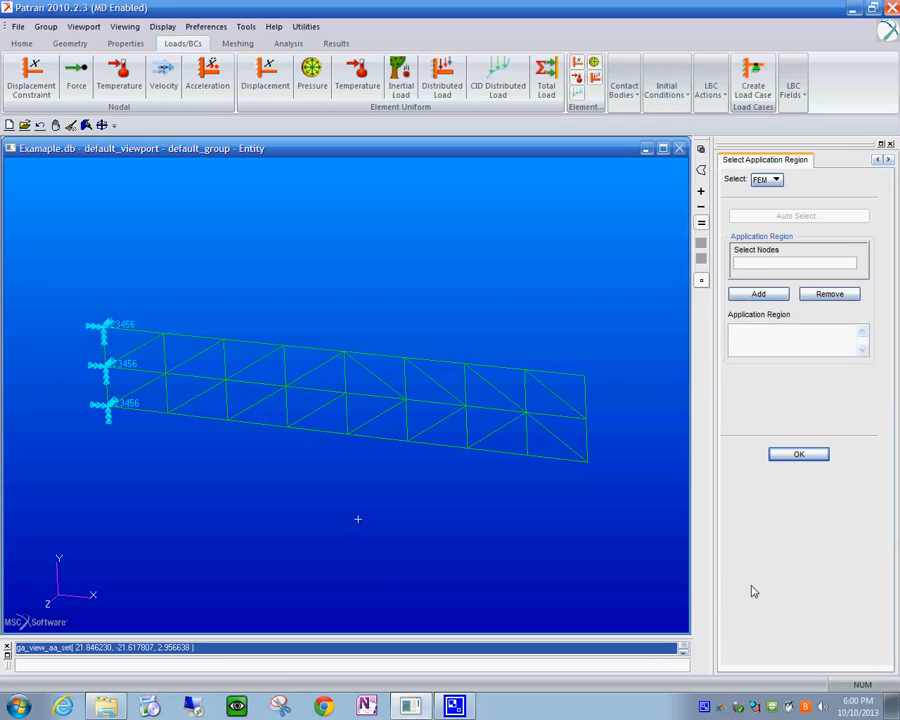
pyautogui.moveTo(452, 308); pyautogui.dragTo(598, 396)
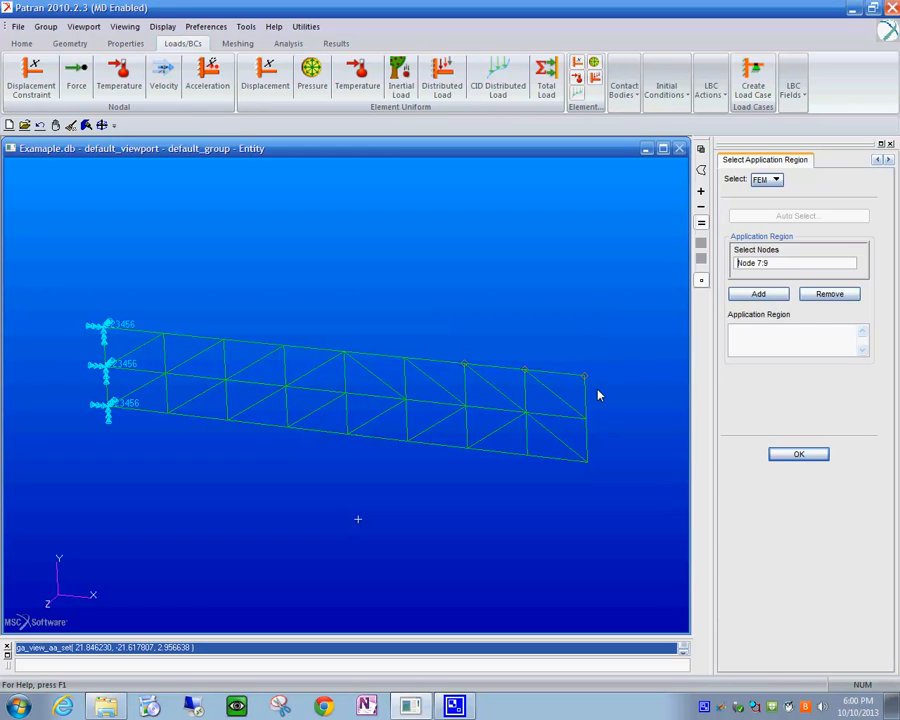
pyautogui.click(798, 459)
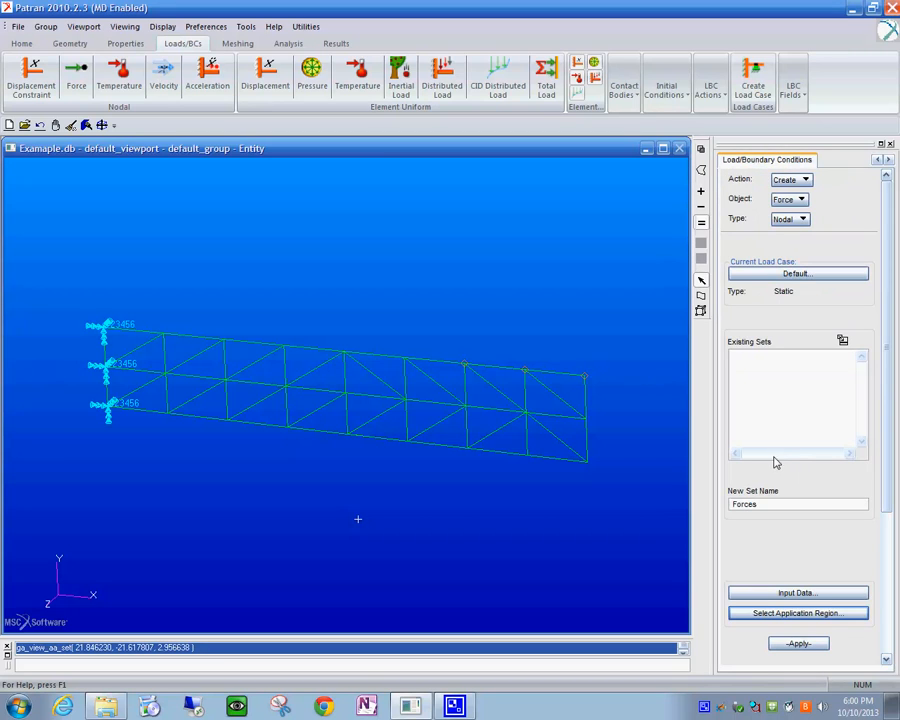
pyautogui.click(799, 644)
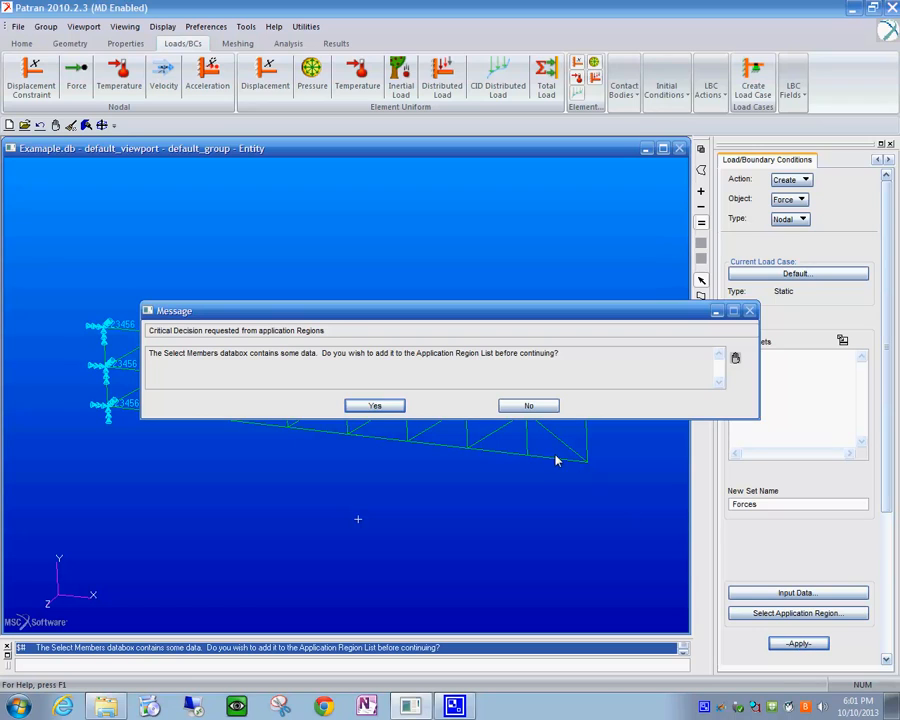
pyautogui.click(374, 406)
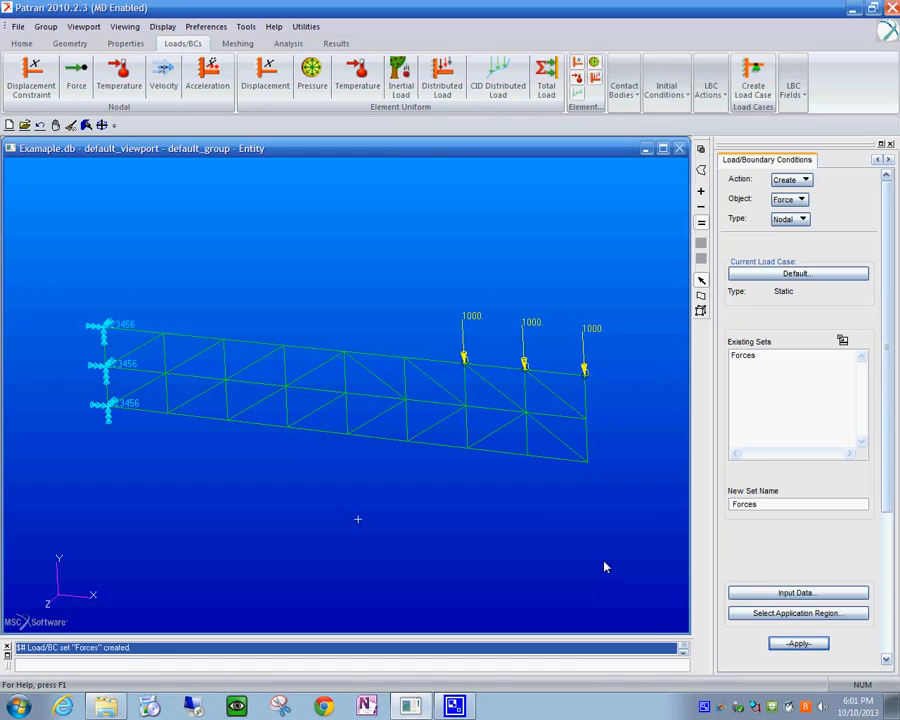
pyautogui.rightClick(704, 708)
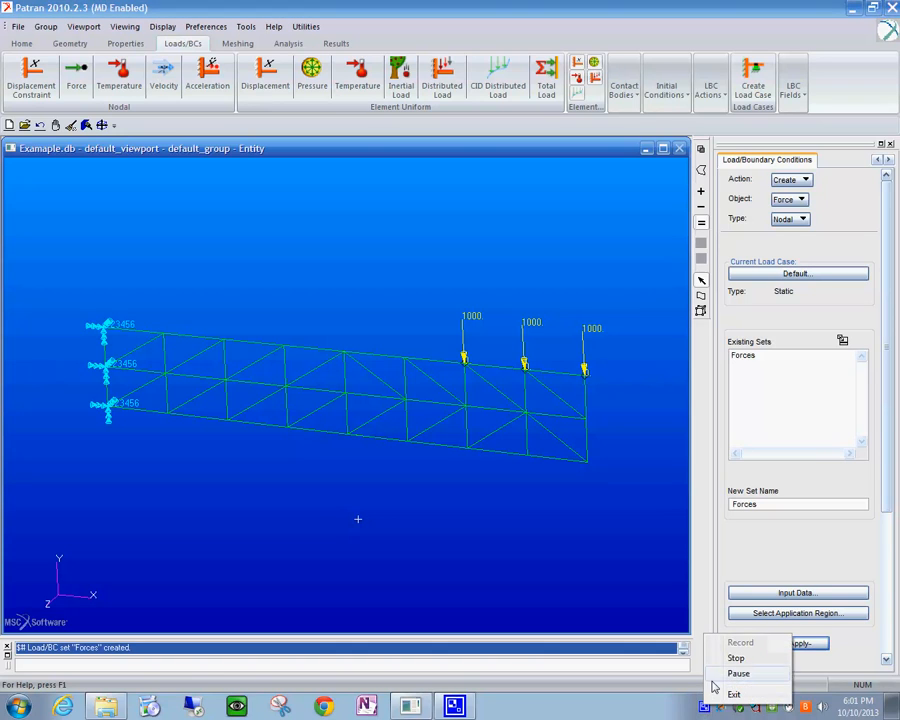
pyautogui.click(737, 674)
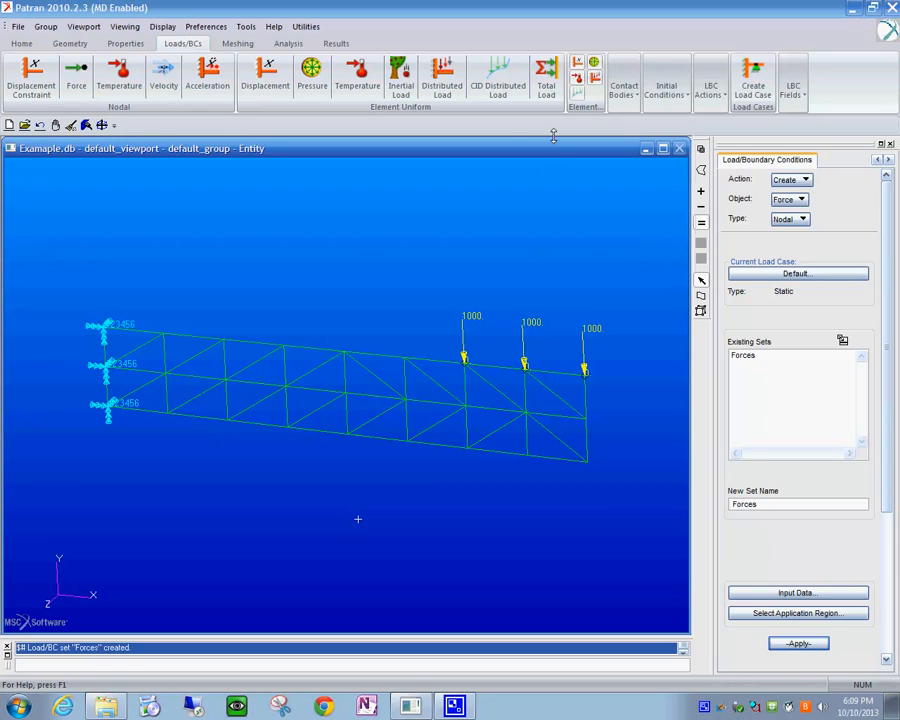
# Start a 2D Shell element property set named "property"
pyautogui.click(126, 44)
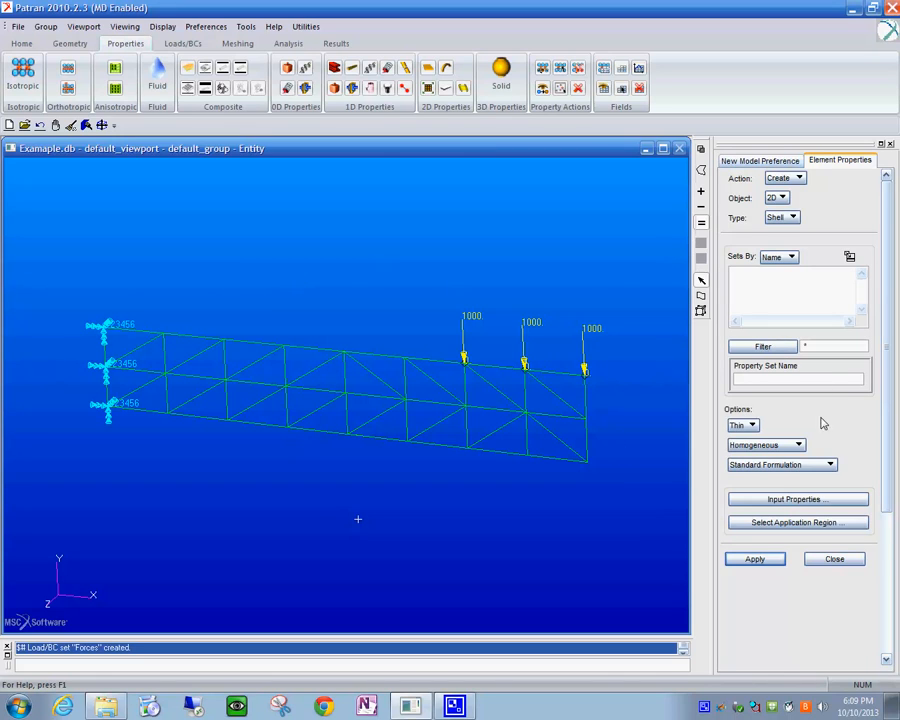
pyautogui.click(748, 379)
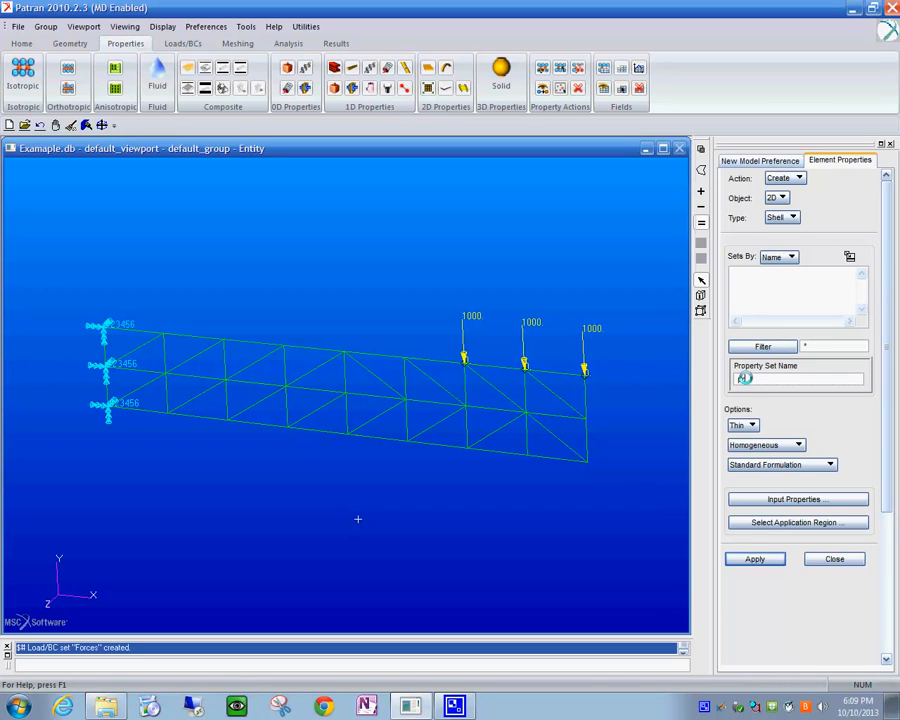
pyautogui.write('property')
# Assign the material "steel" and a thickness of 1 to the shell property set
pyautogui.click(790, 506)
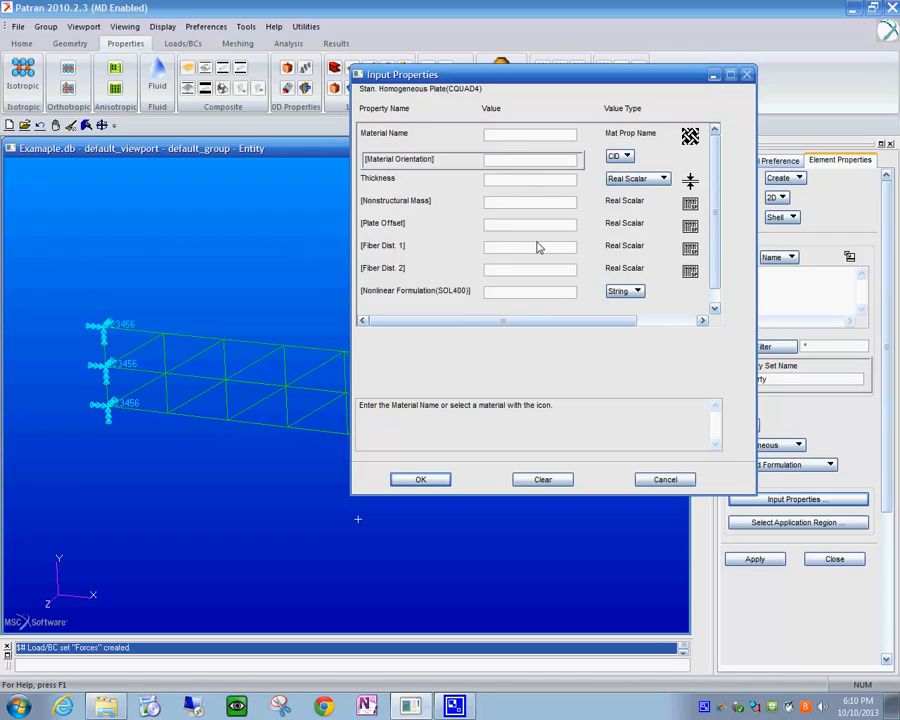
pyautogui.write('steel')
pyautogui.click(489, 181)
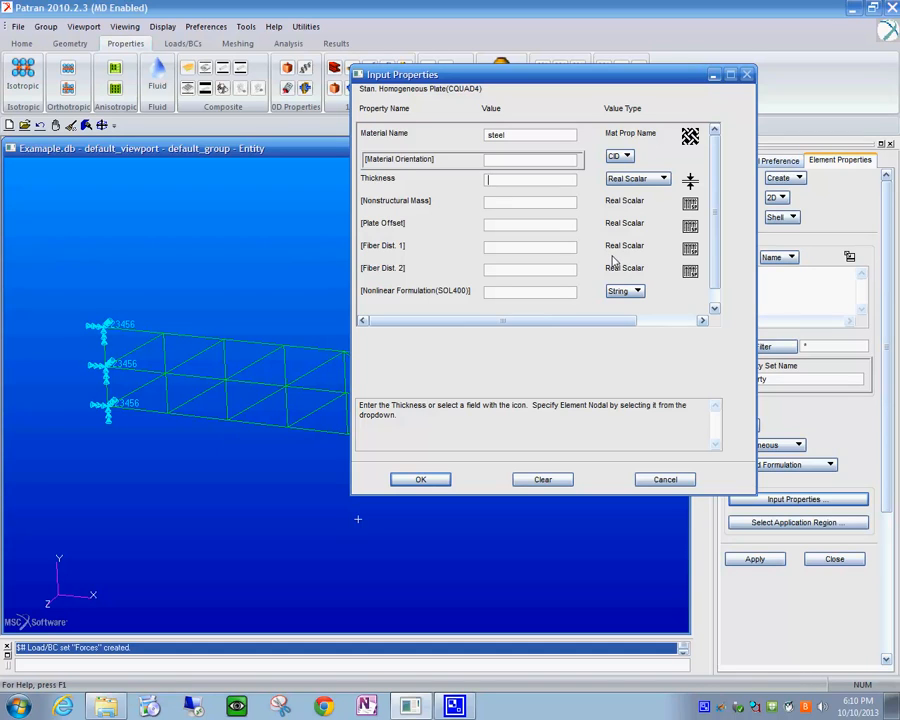
pyautogui.write('1')
pyautogui.click(437, 481)
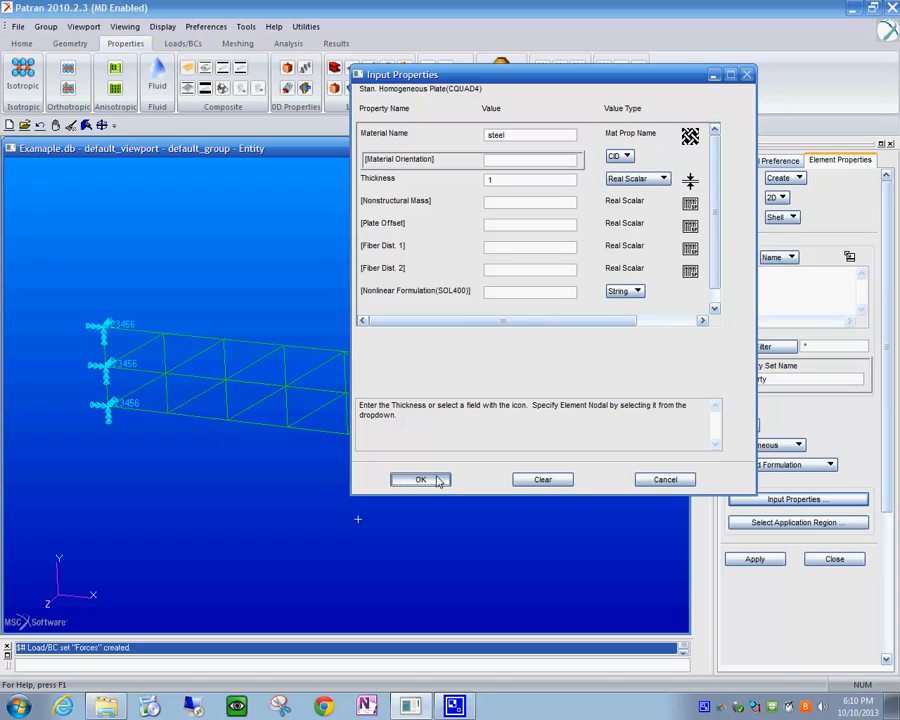
# Accept the shell input properties and start an isotropic material named "steel" with manually entered properties
pyautogui.click(437, 481)
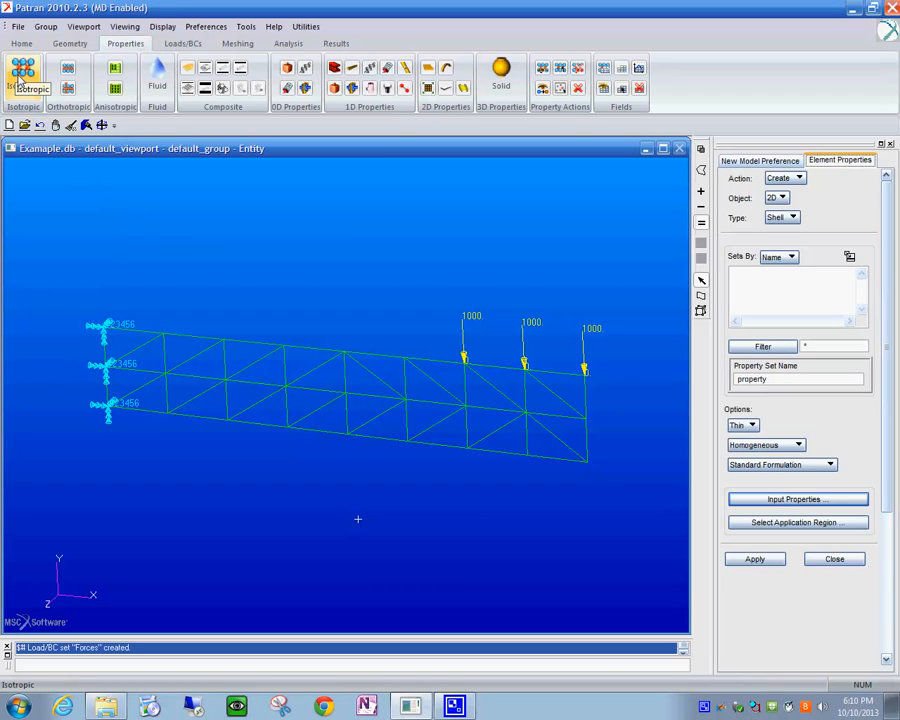
pyautogui.click(18, 80)
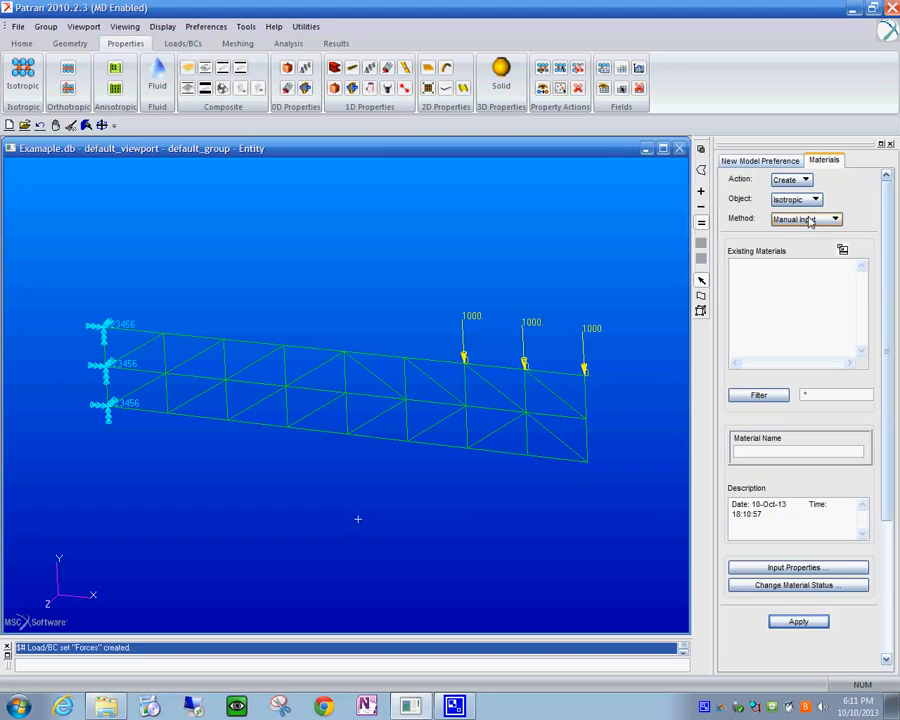
pyautogui.click(762, 449)
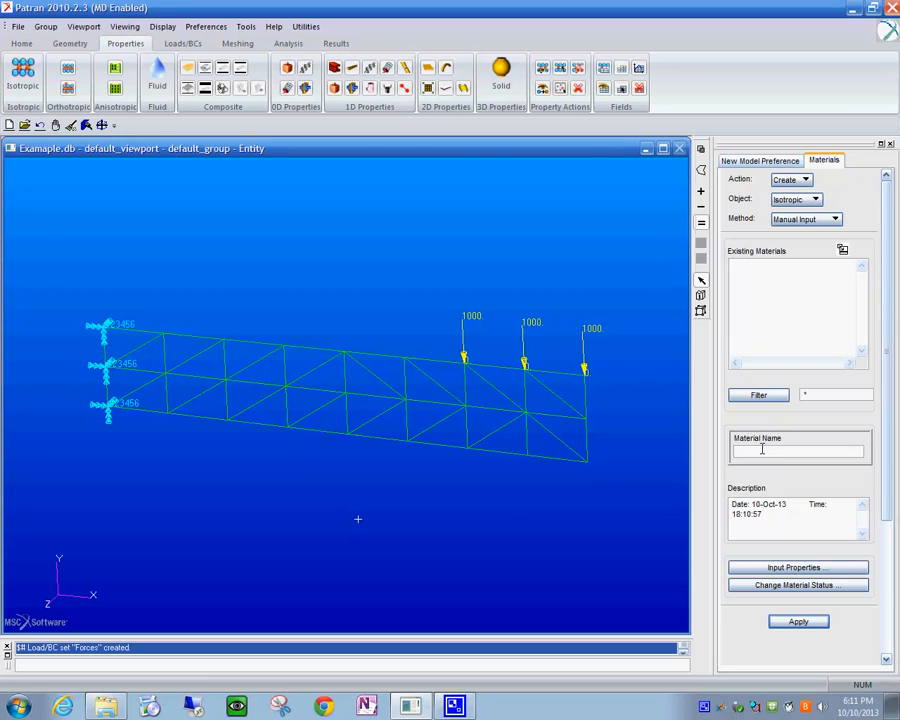
pyautogui.write('steel')
pyautogui.click(790, 573)
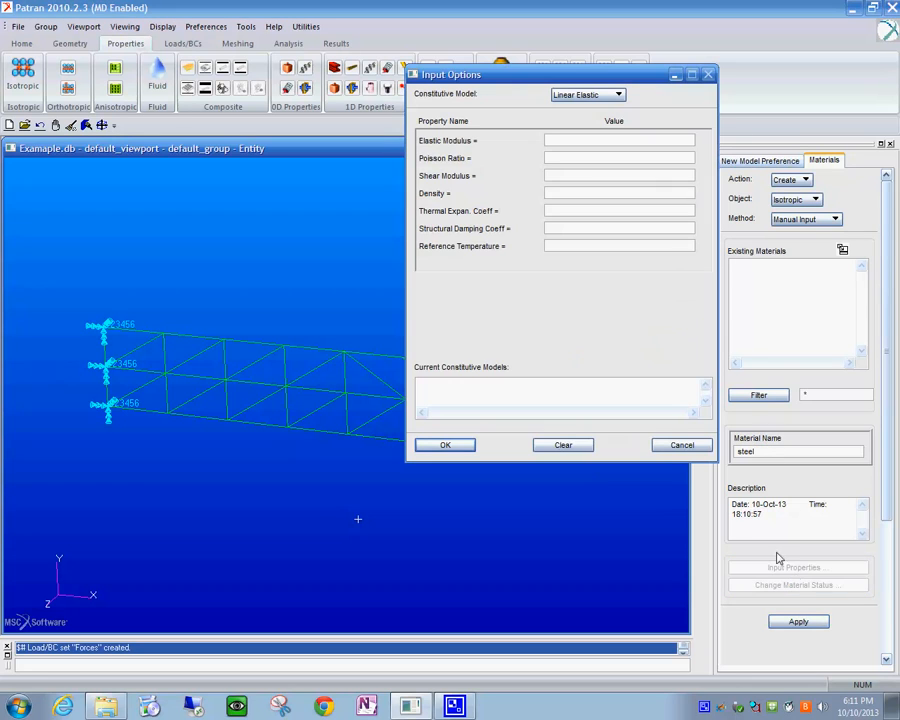
# Define the steel as linear elastic with an elastic modulus of 30e6 and a Poisson ratio of .25
pyautogui.click(571, 140)
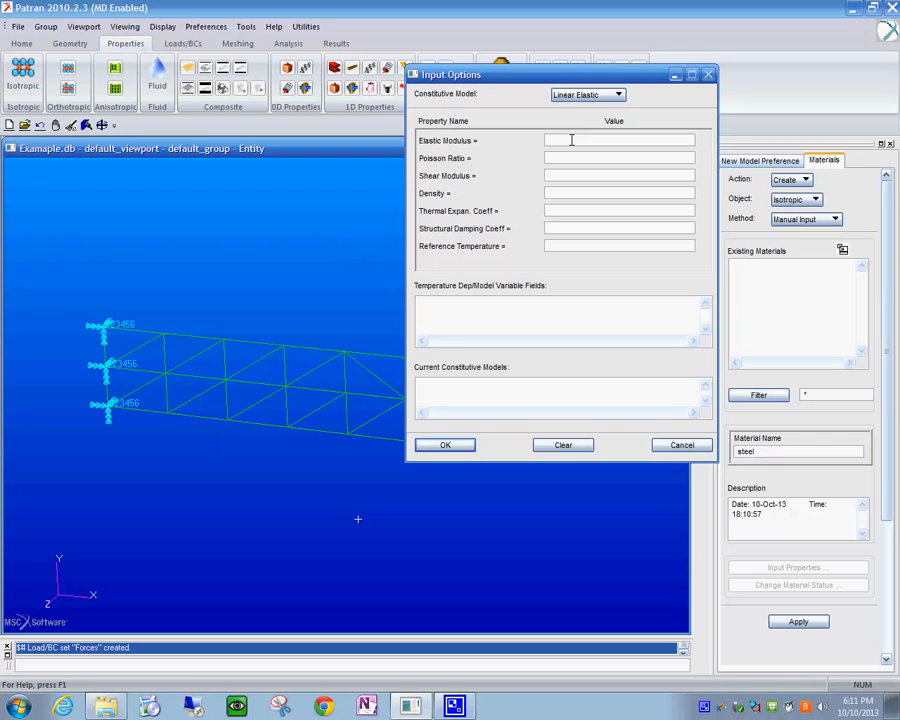
pyautogui.rightClick(703, 710)
pyautogui.click(737, 674)
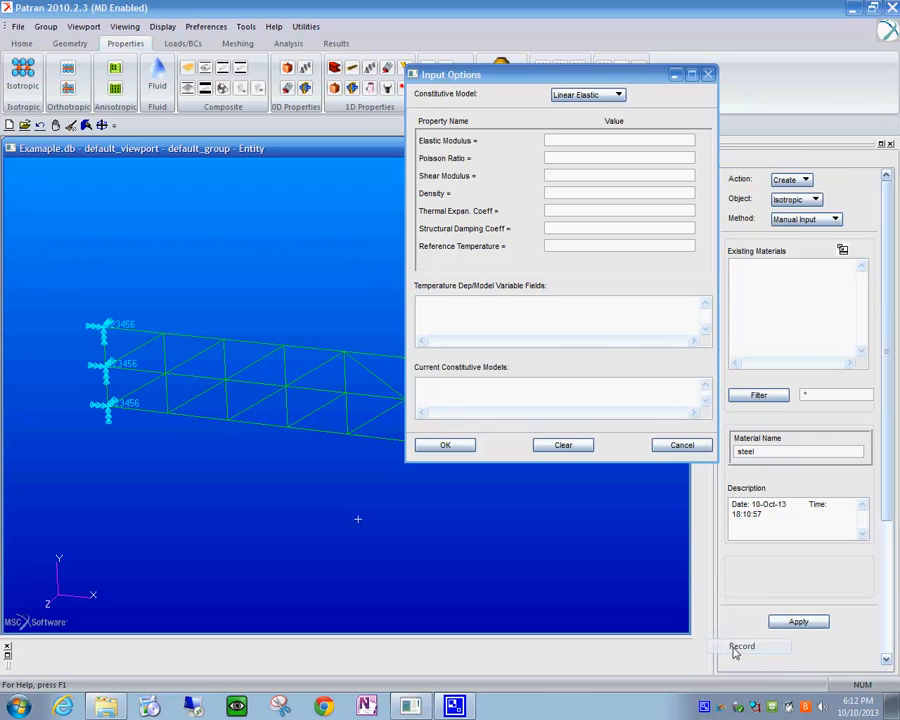
pyautogui.click(566, 140)
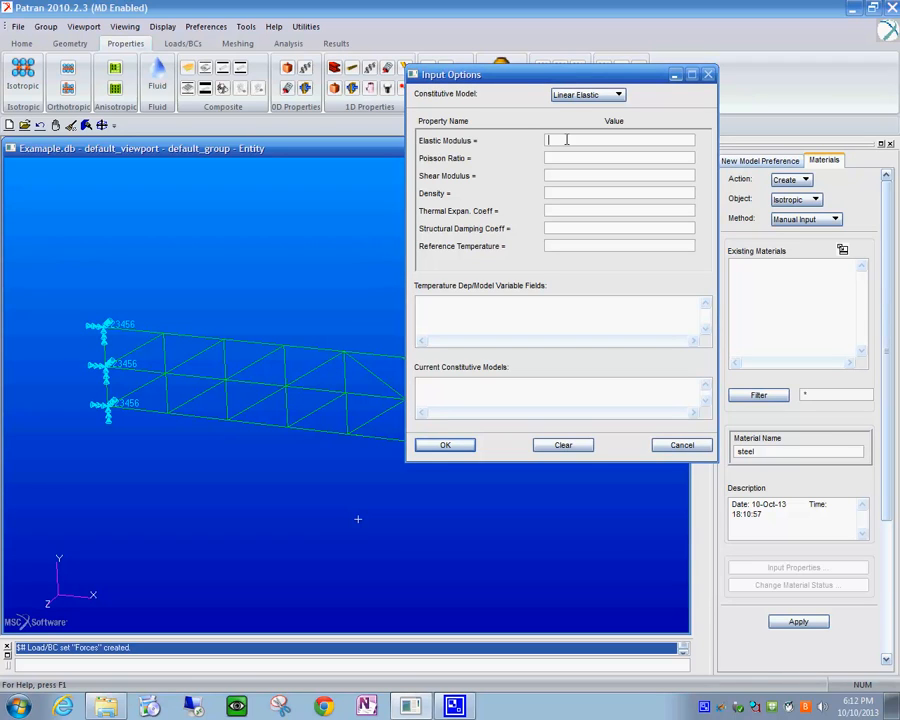
pyautogui.write('30e6')
pyautogui.click(553, 156)
pyautogui.write('.25')
pyautogui.click(452, 447)
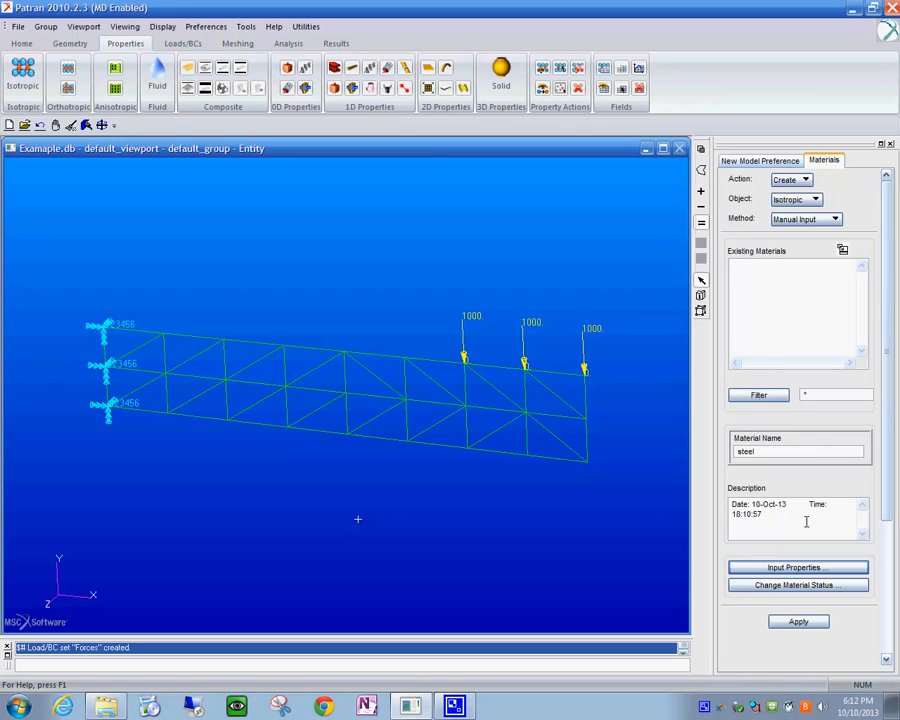
# Review the steel's input properties and constitutive model status, and create the material
pyautogui.click(797, 577)
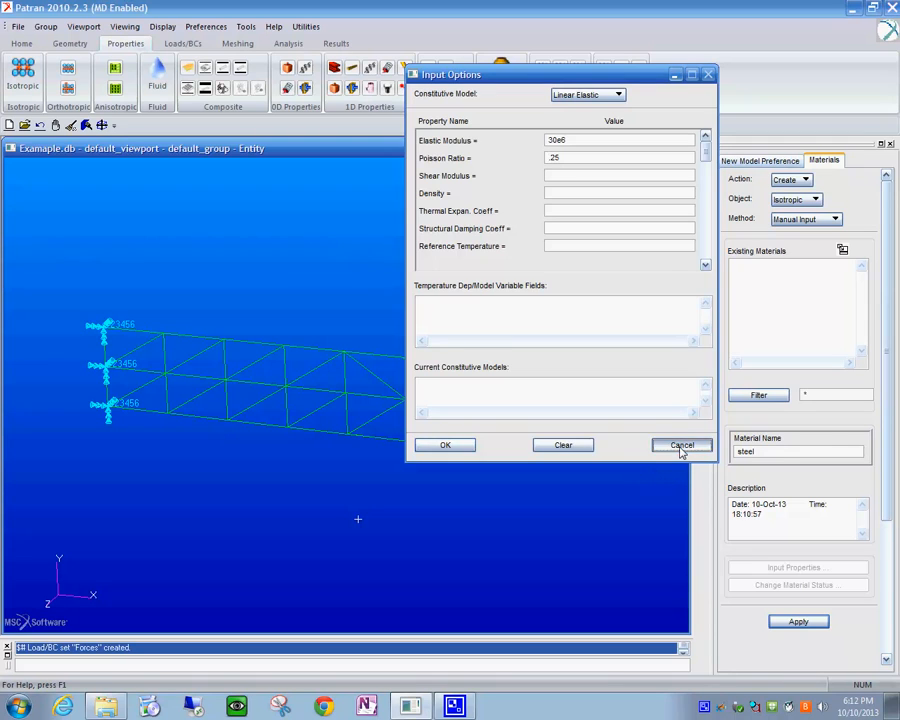
pyautogui.click(681, 451)
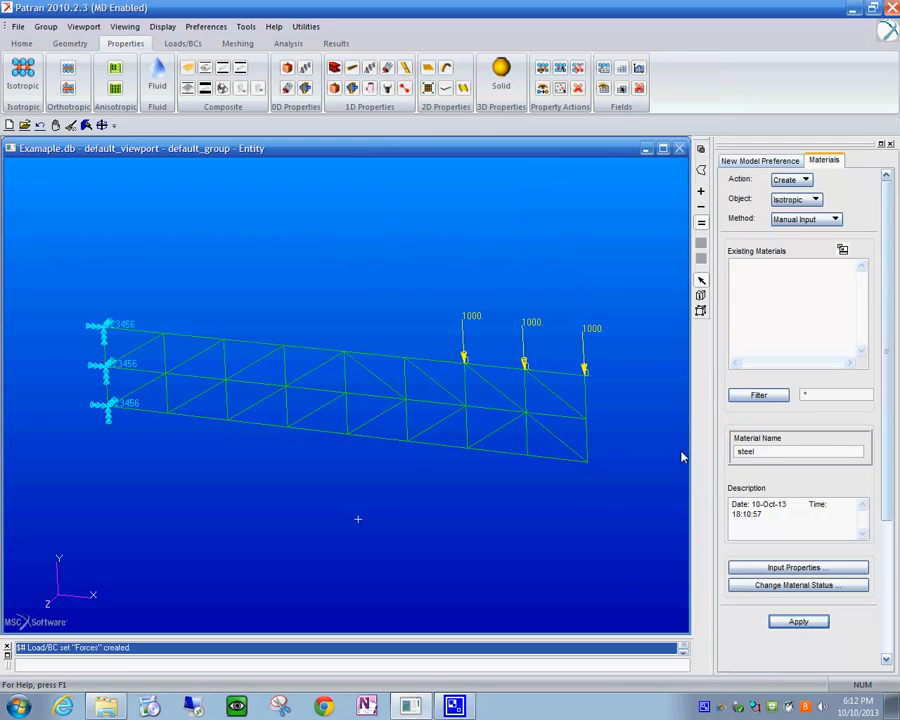
pyautogui.click(792, 588)
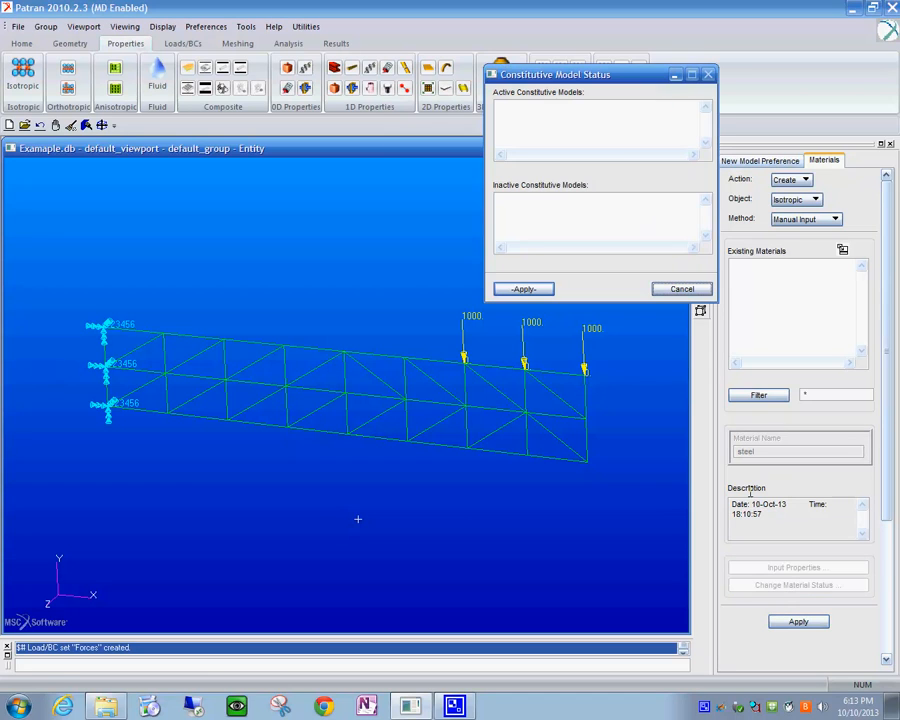
pyautogui.click(693, 289)
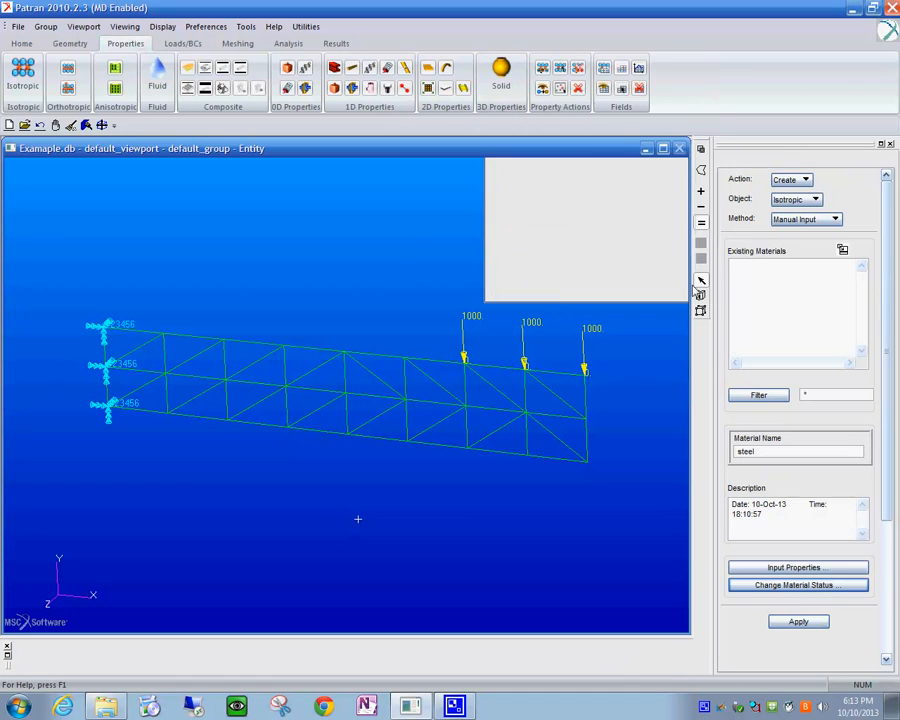
pyautogui.click(812, 623)
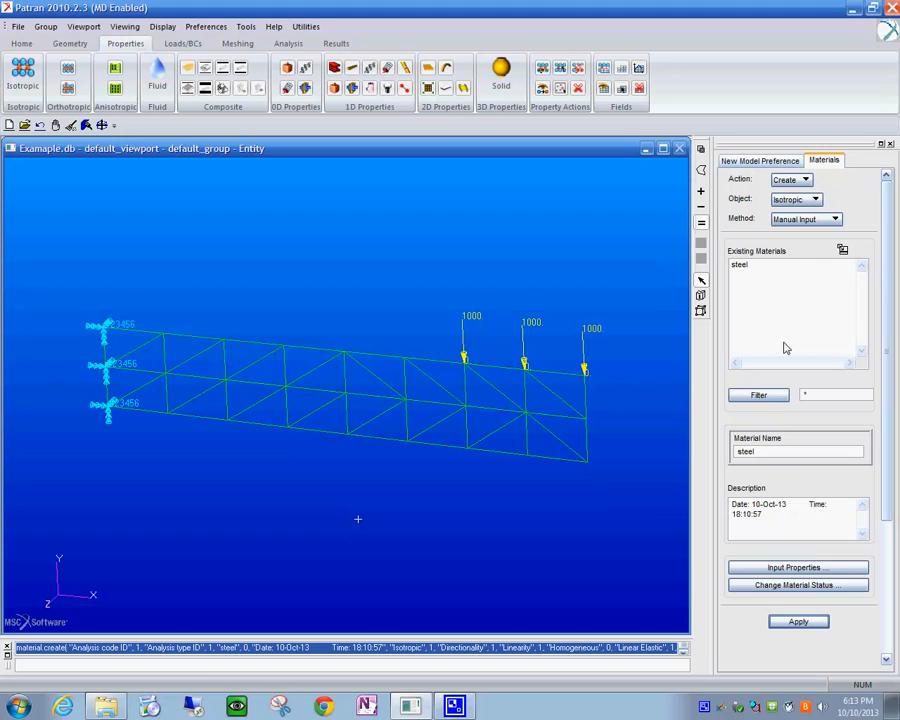
pyautogui.click(745, 162)
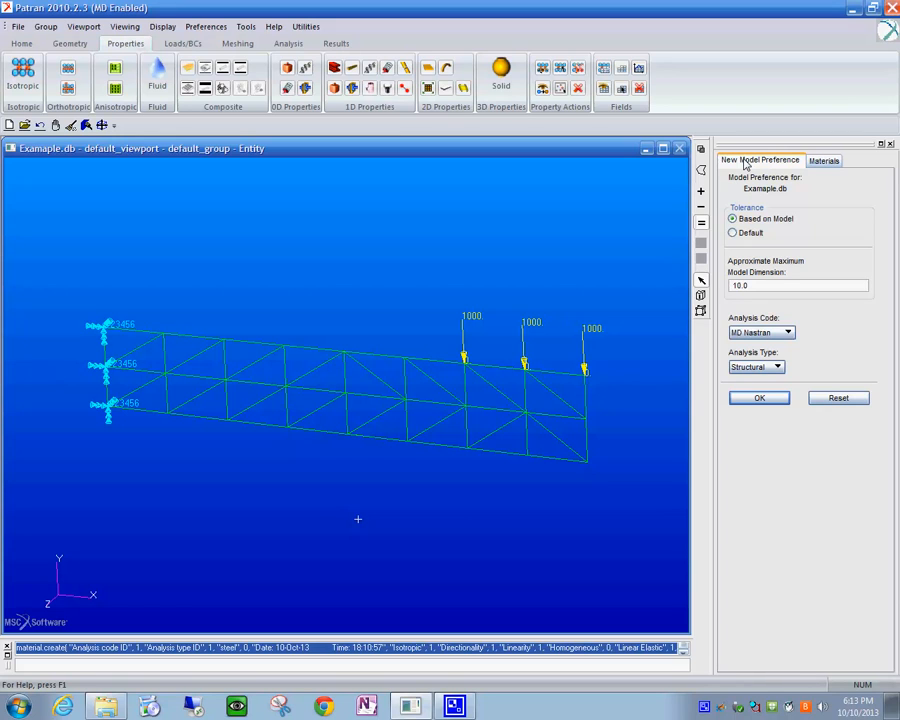
pyautogui.click(824, 162)
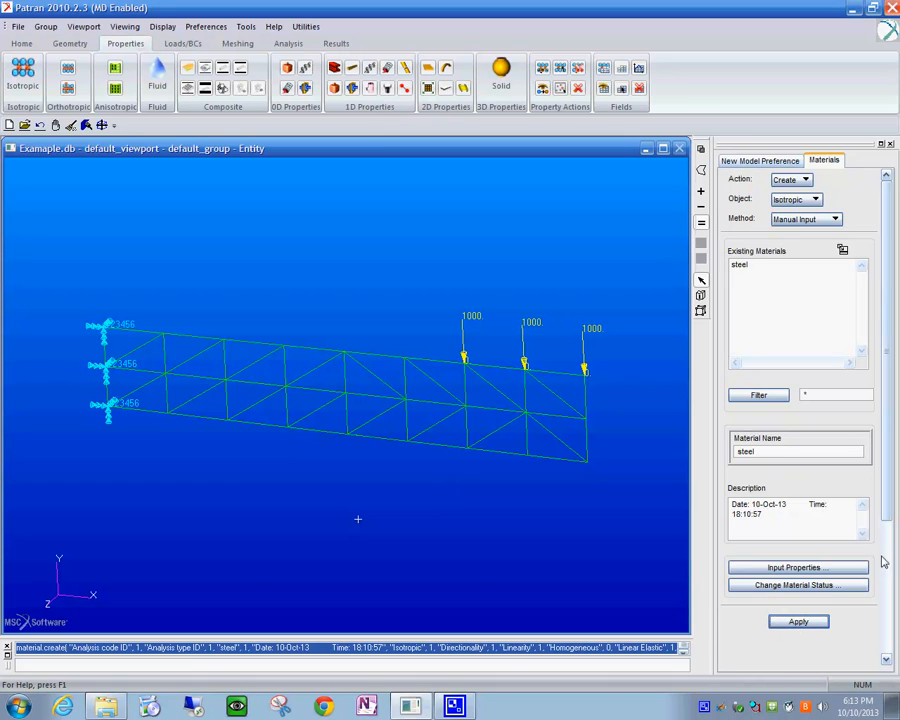
pyautogui.moveTo(890, 540); pyautogui.dragTo(898, 430)
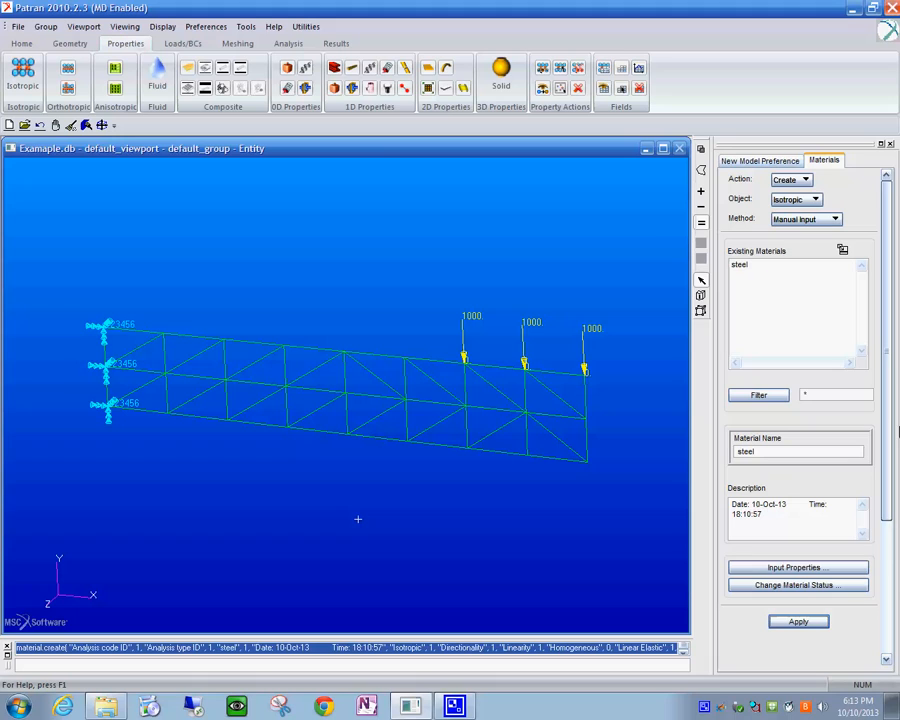
pyautogui.rightClick(706, 708)
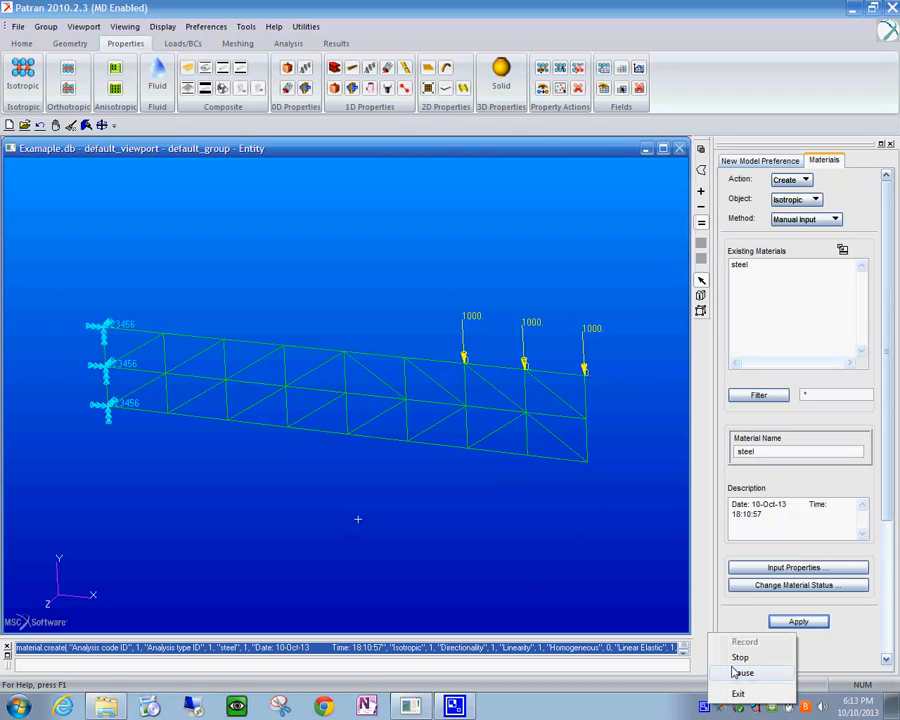
pyautogui.click(738, 672)
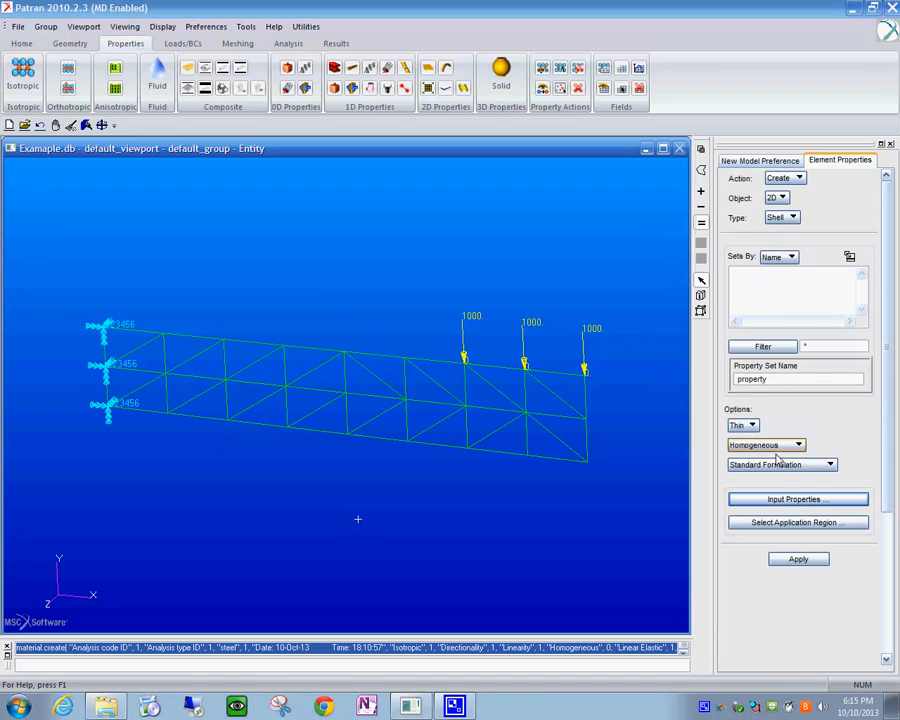
# Add the whole plate, Surface 1, to the application region of the "property" shell set and create the set
pyautogui.click(791, 523)
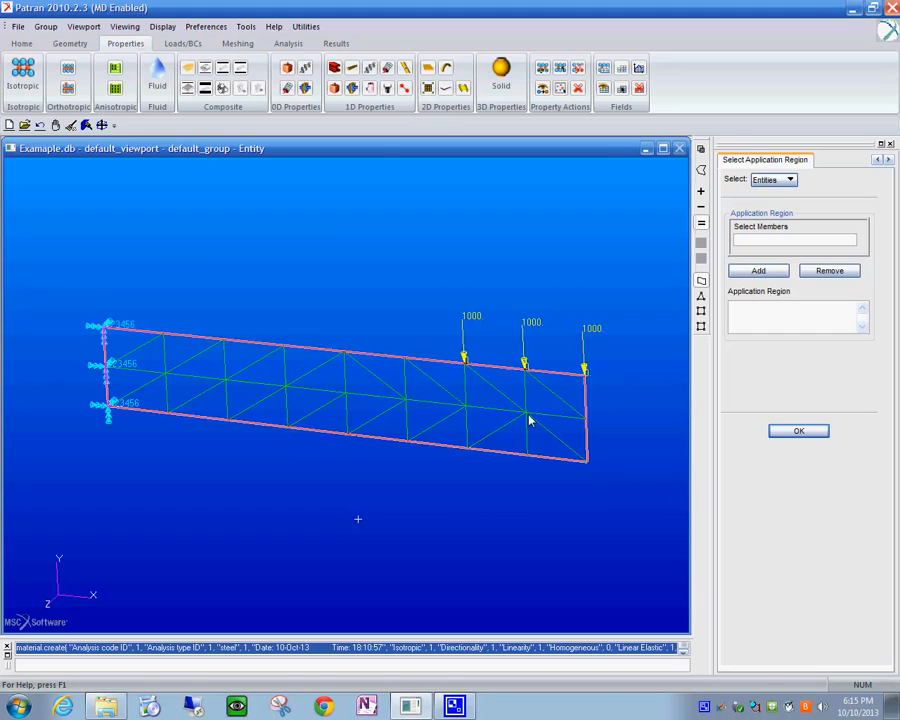
pyautogui.moveTo(68, 248); pyautogui.dragTo(630, 511)
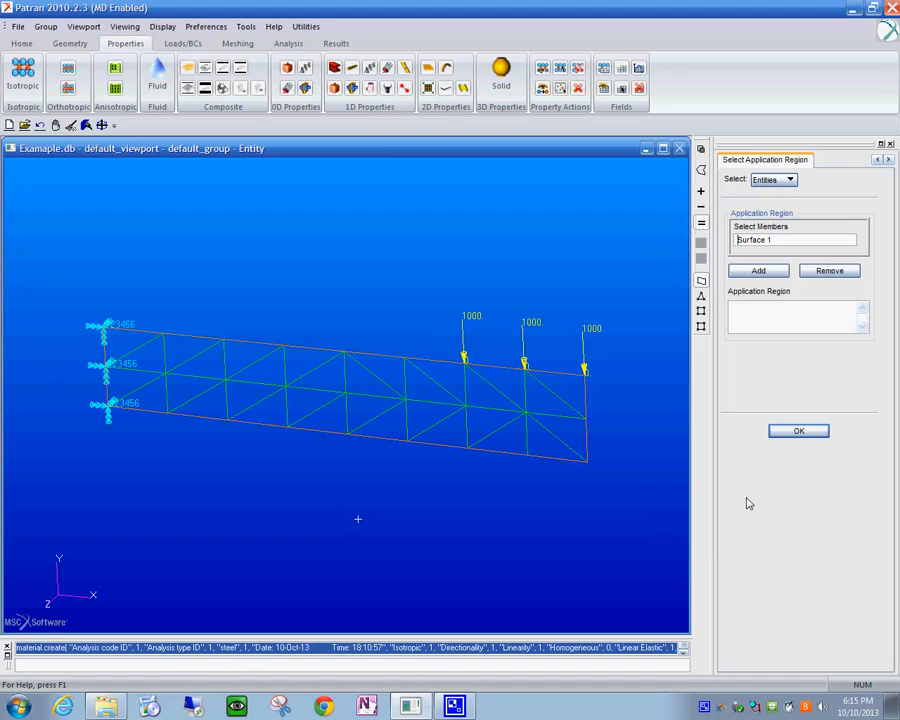
pyautogui.click(798, 431)
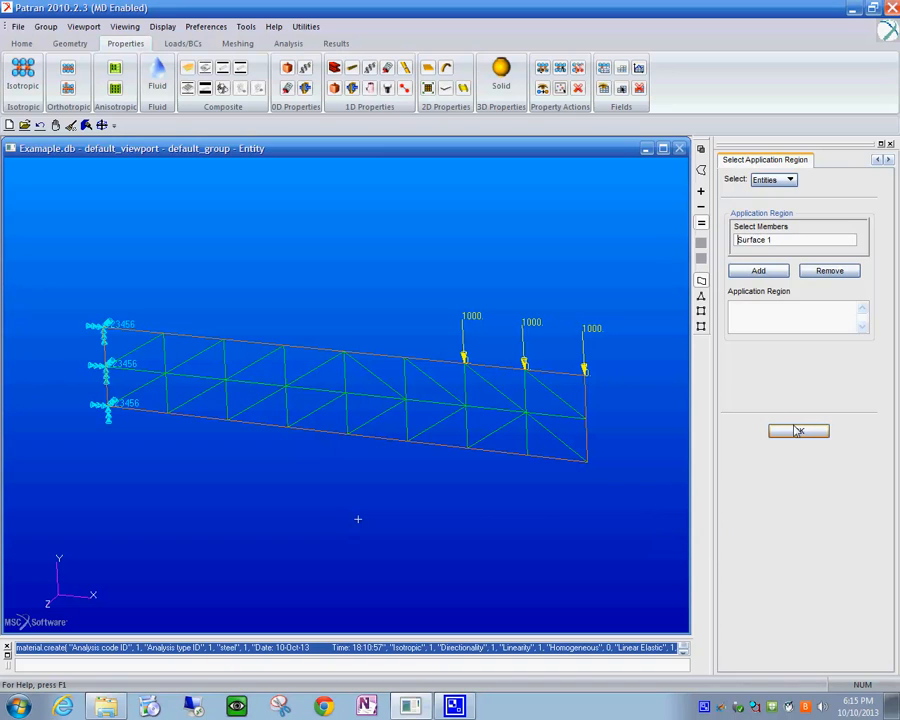
pyautogui.click(768, 272)
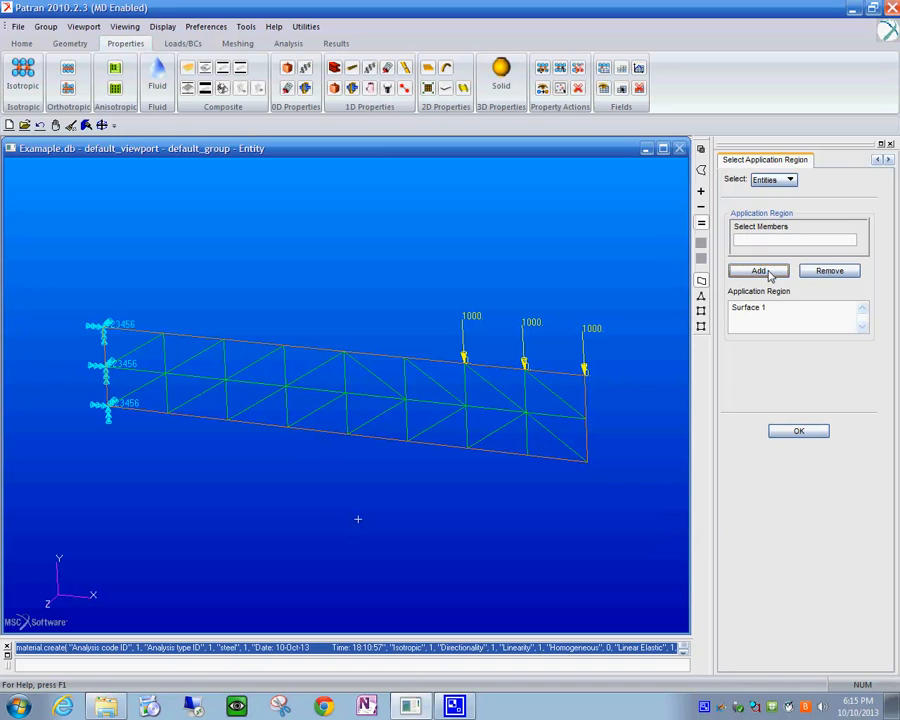
pyautogui.click(808, 432)
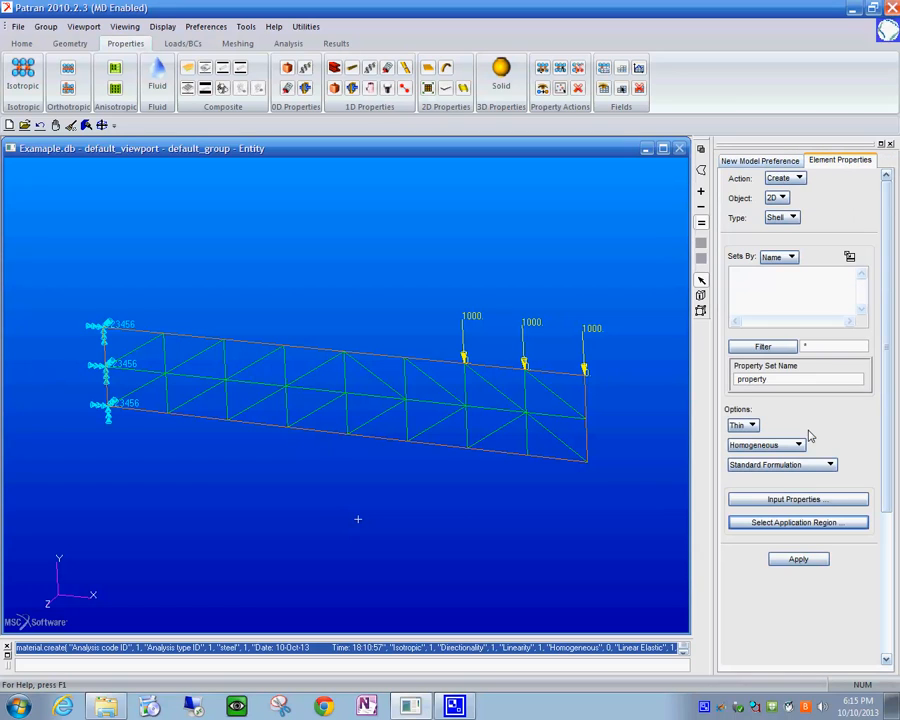
pyautogui.click(799, 561)
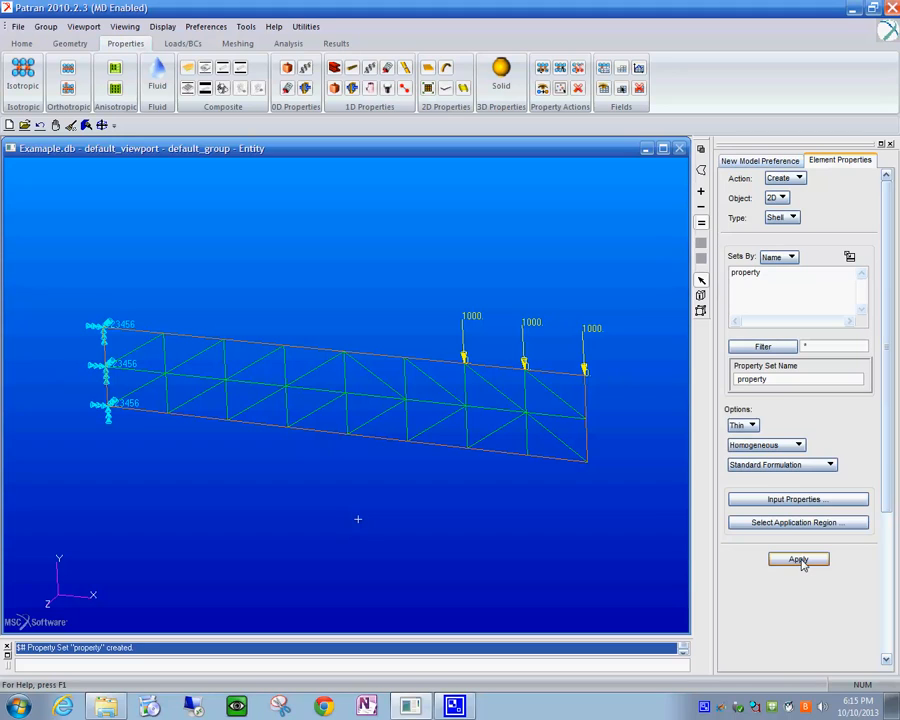
pyautogui.rightClick(706, 707)
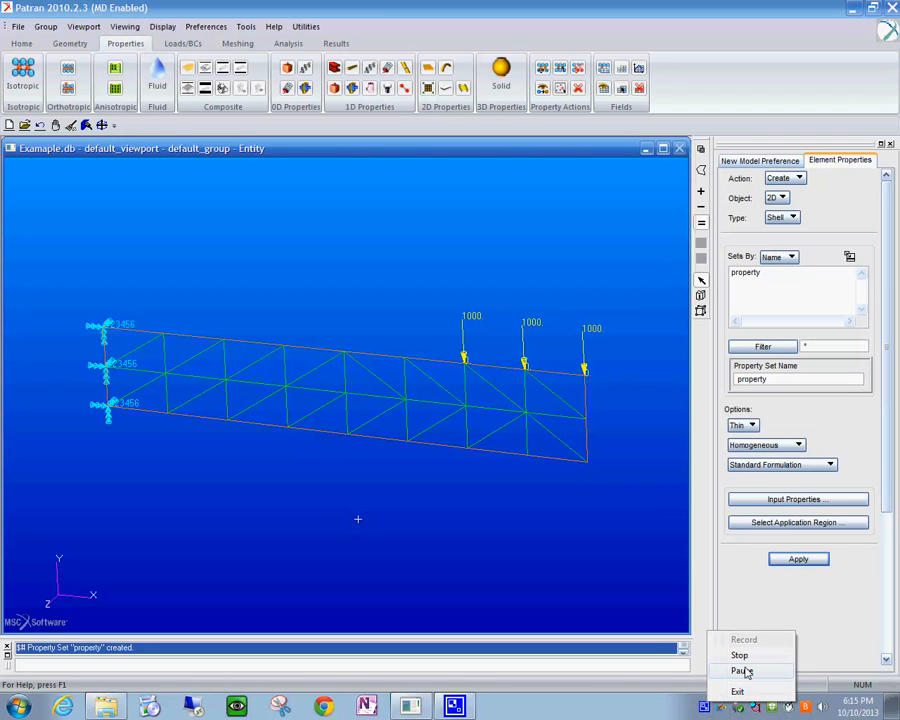
pyautogui.click(741, 670)
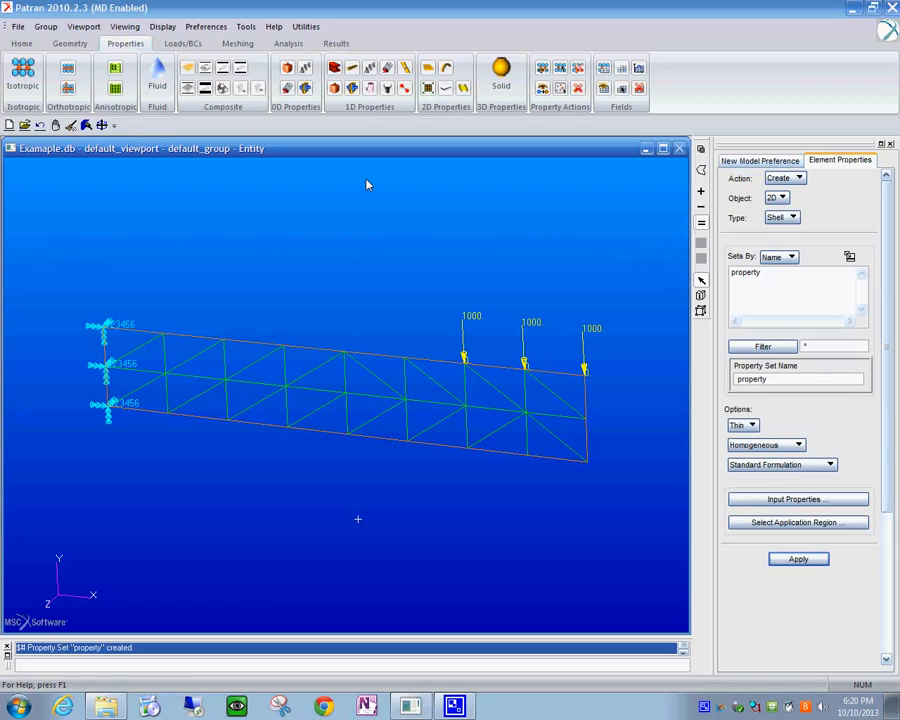
# Start a full-run analysis setup for the entire model and review its translation parameters, leaving them at their defaults
pyautogui.click(289, 44)
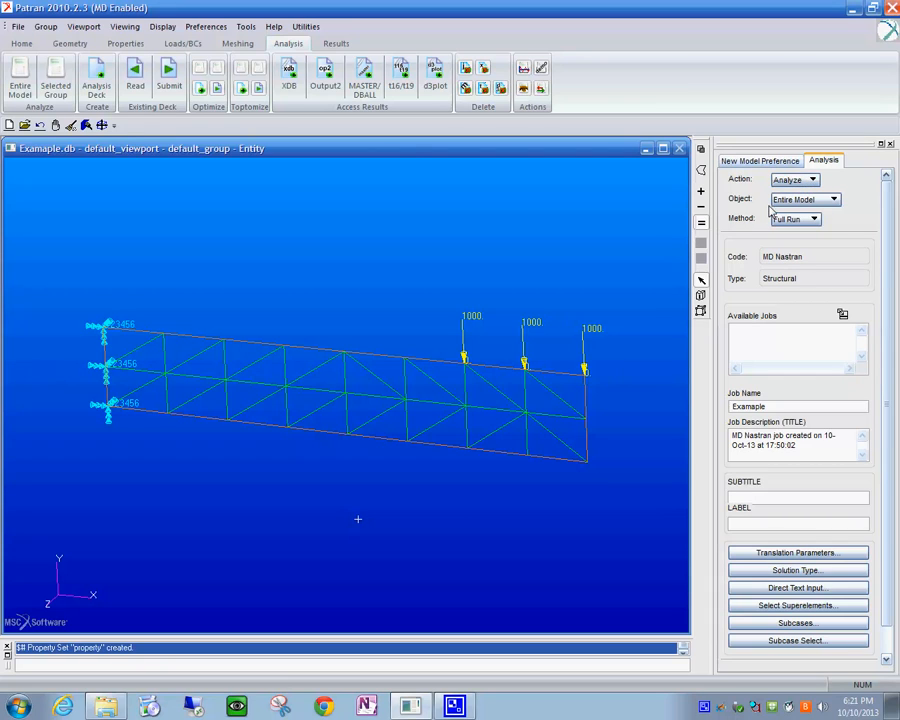
pyautogui.click(834, 201)
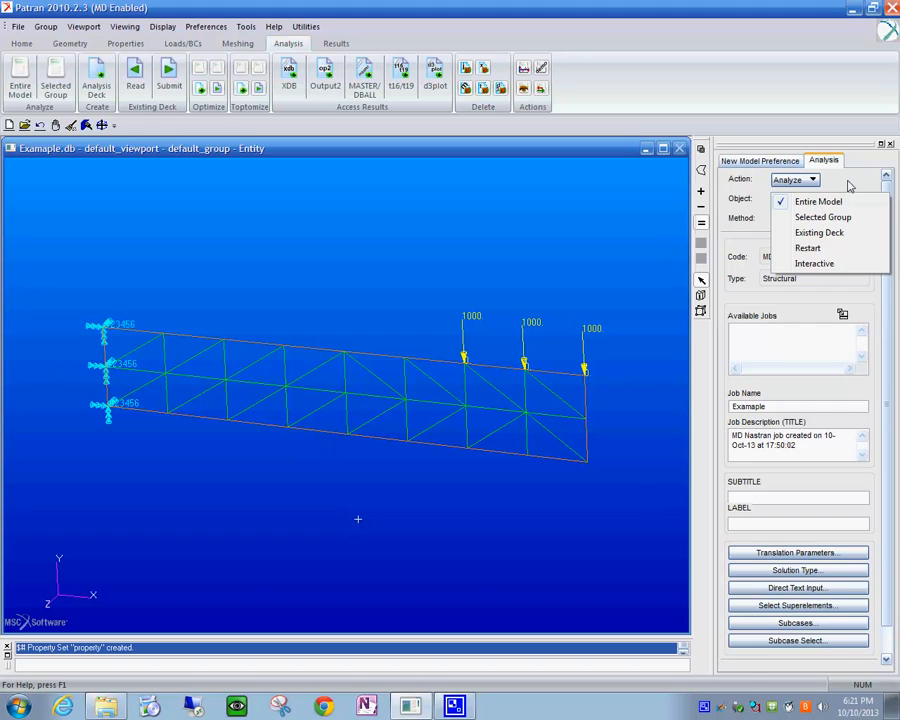
pyautogui.click(849, 186)
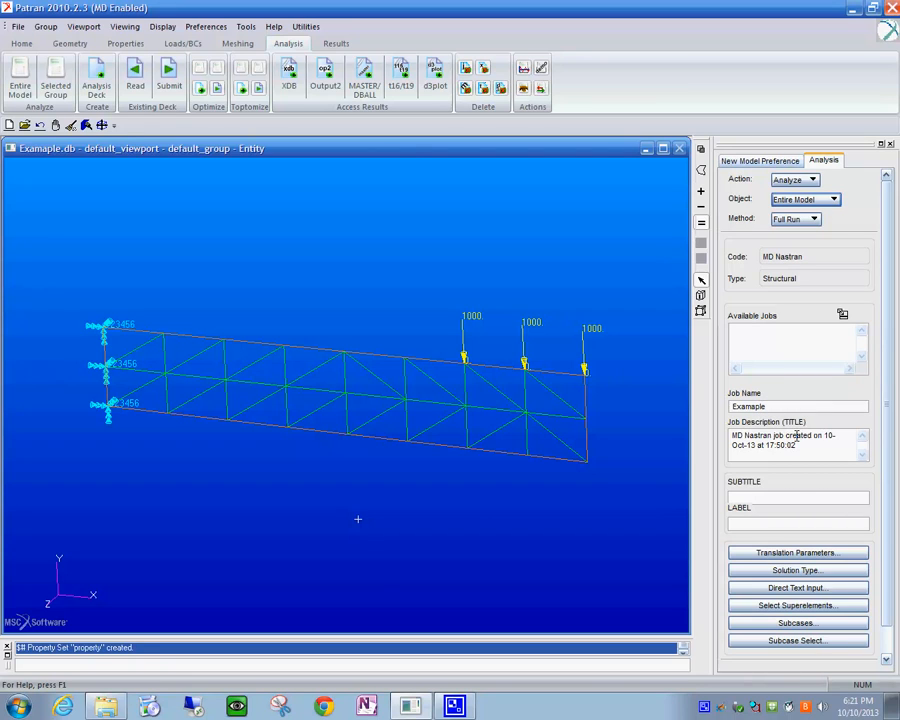
pyautogui.click(797, 553)
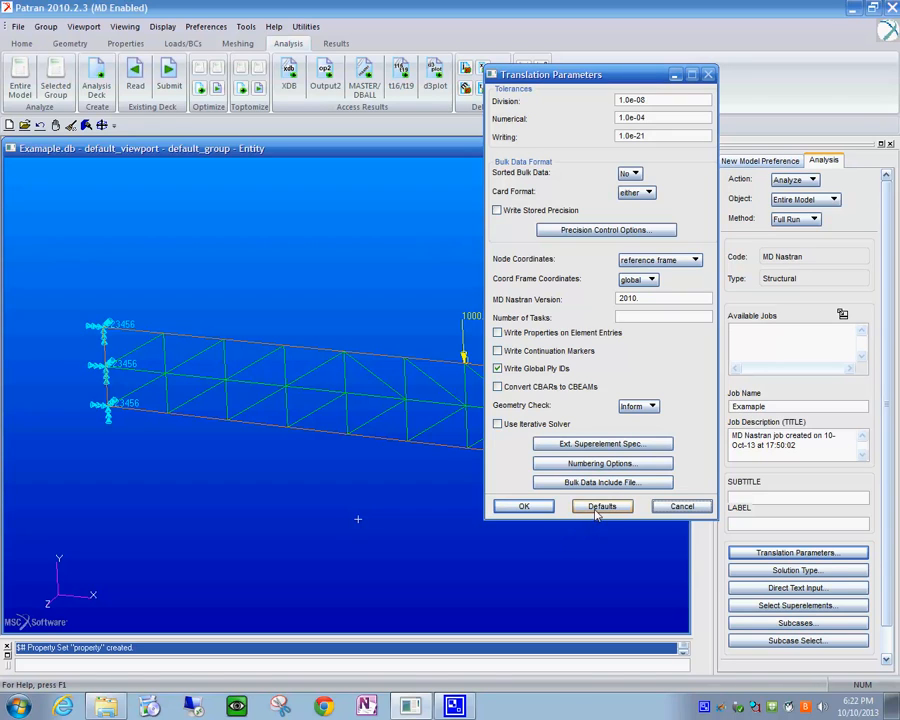
pyautogui.click(524, 506)
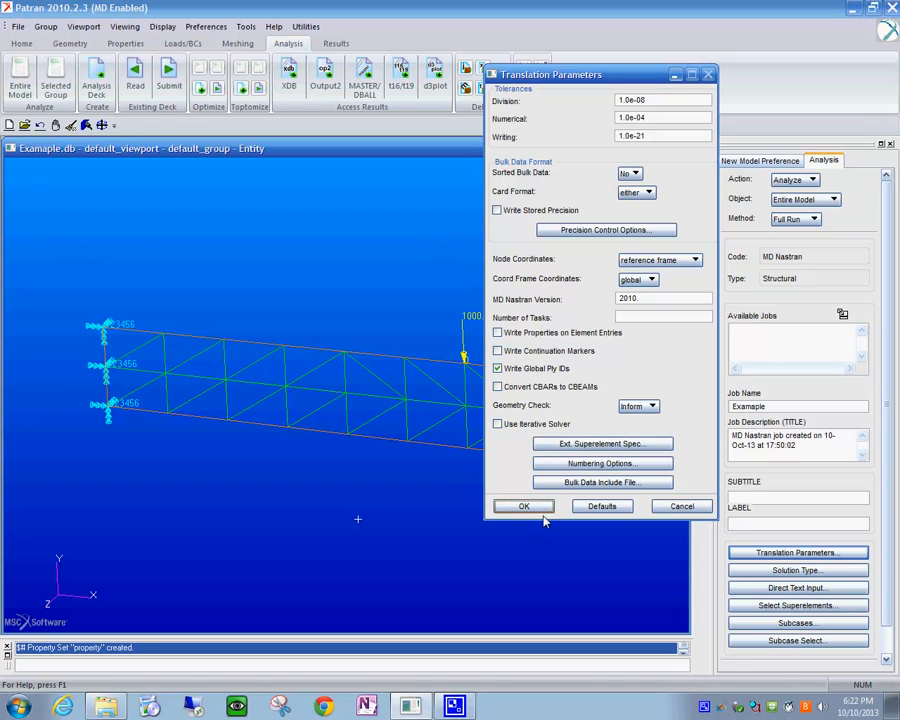
pyautogui.click(684, 508)
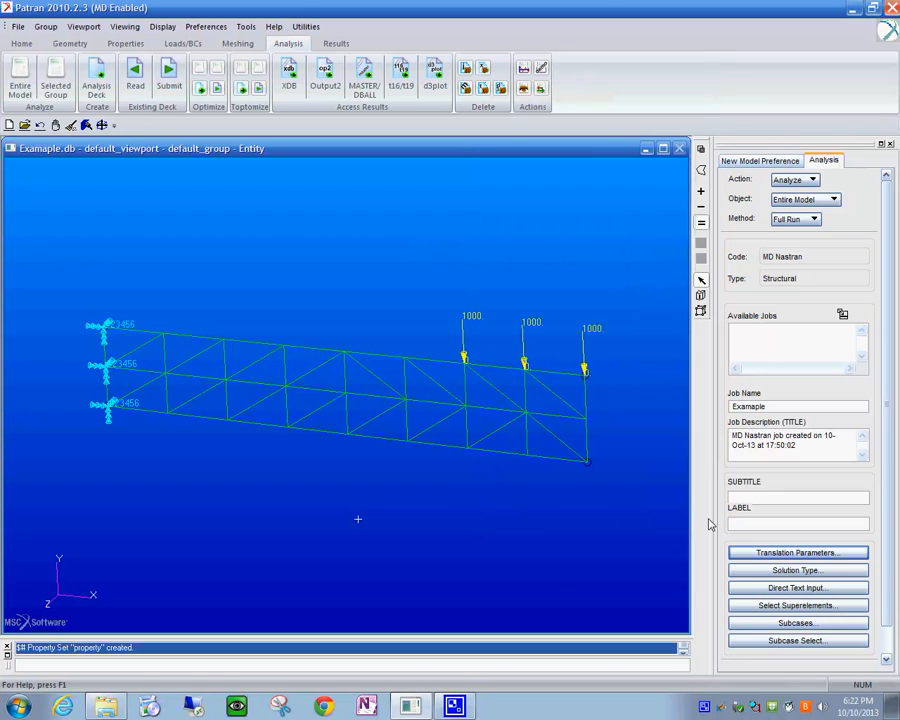
# Confirm linear static as the solution type and check the bulk data direct text input without adding anything
pyautogui.click(797, 571)
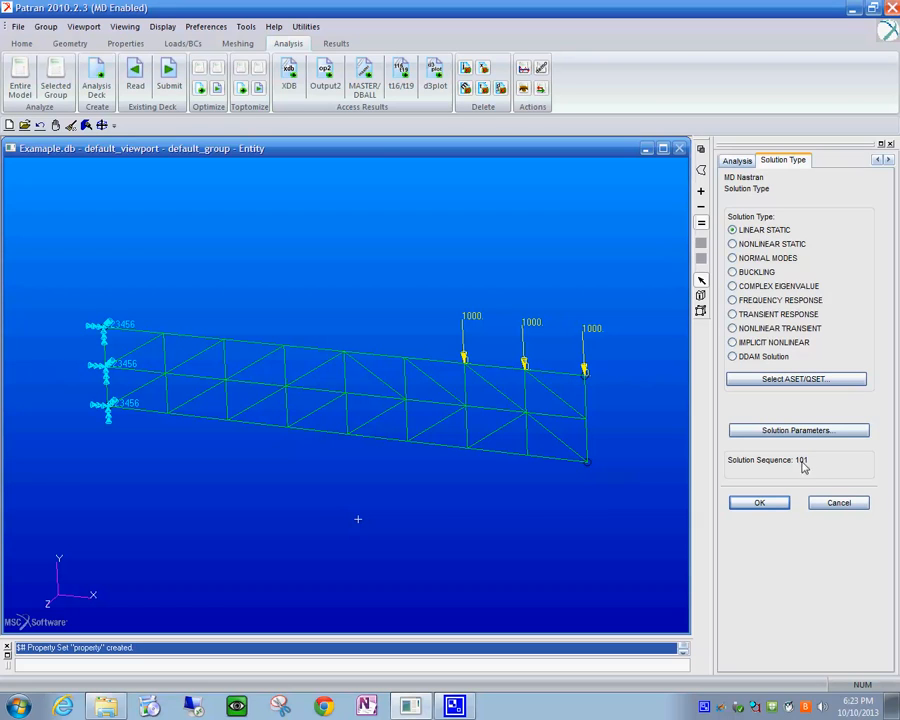
pyautogui.click(771, 505)
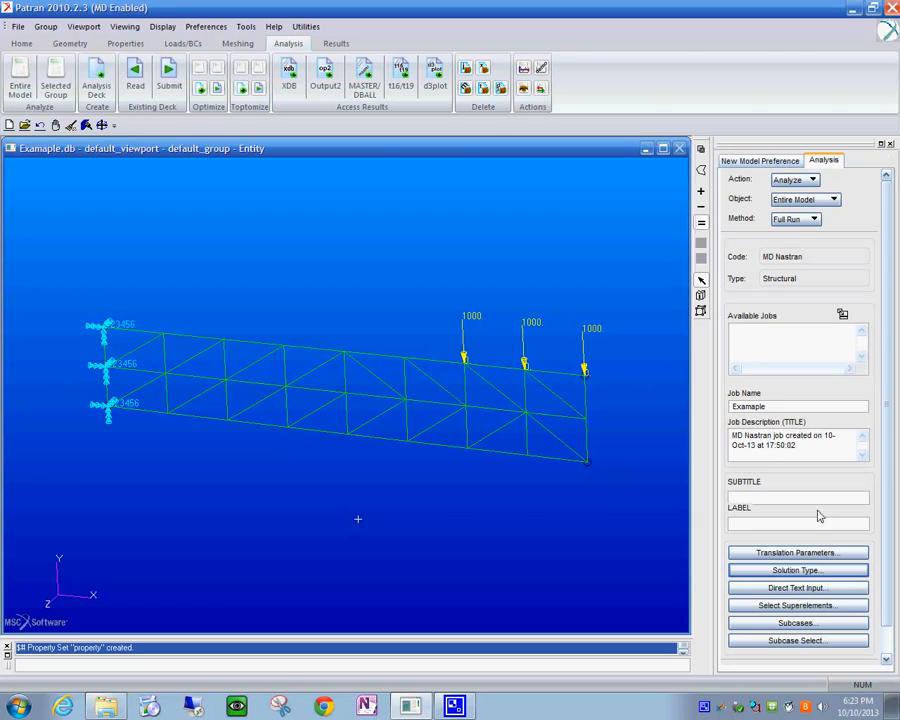
pyautogui.click(806, 594)
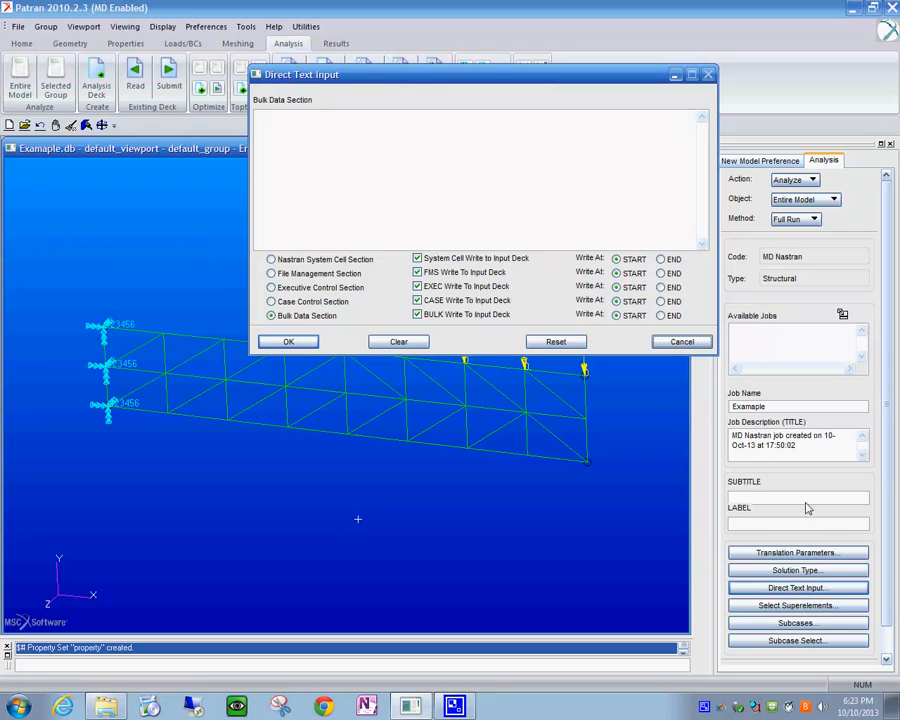
pyautogui.click(681, 342)
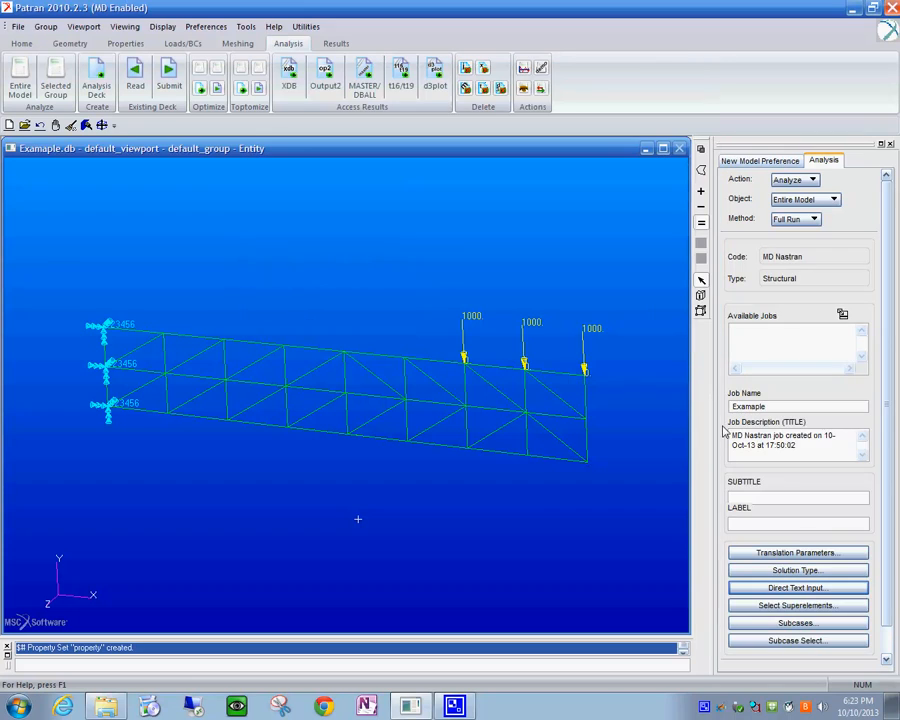
# Open the subcase setup and review the subcase parameters and available actions, keeping the Create action
pyautogui.click(803, 624)
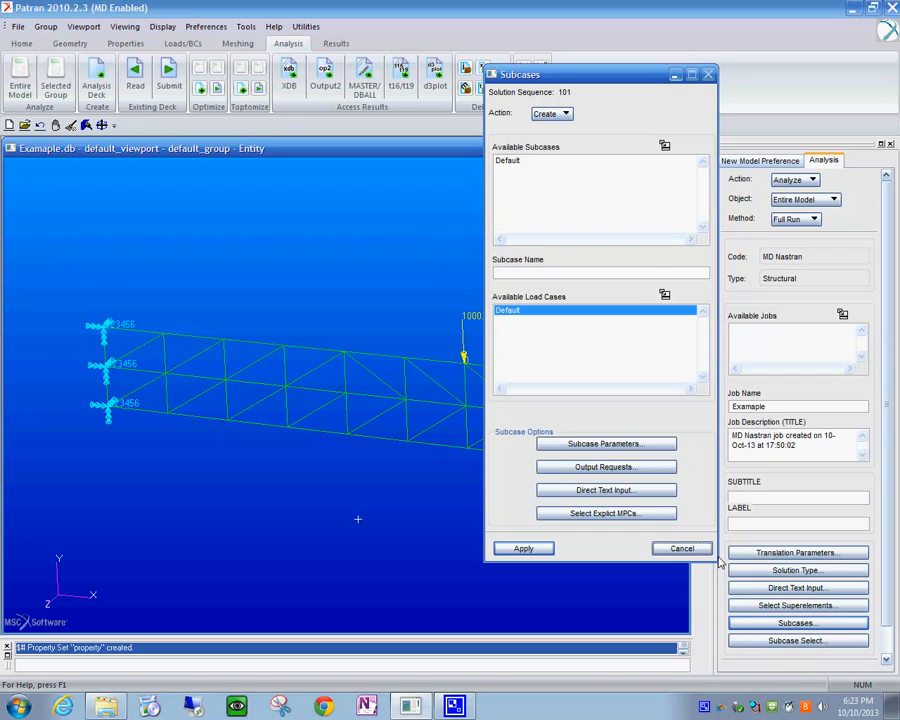
pyautogui.click(609, 447)
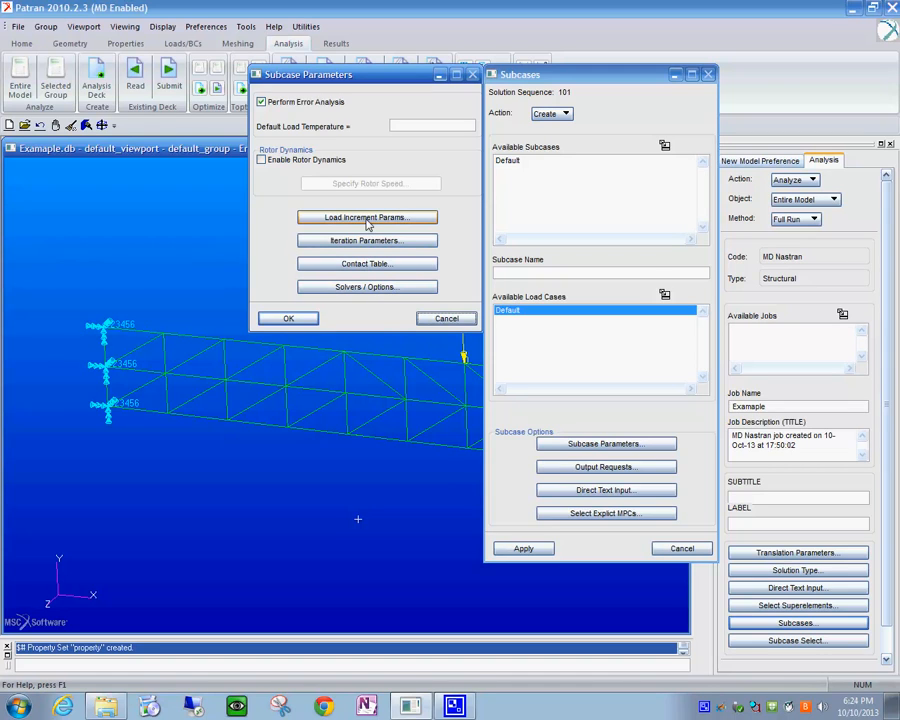
pyautogui.click(566, 115)
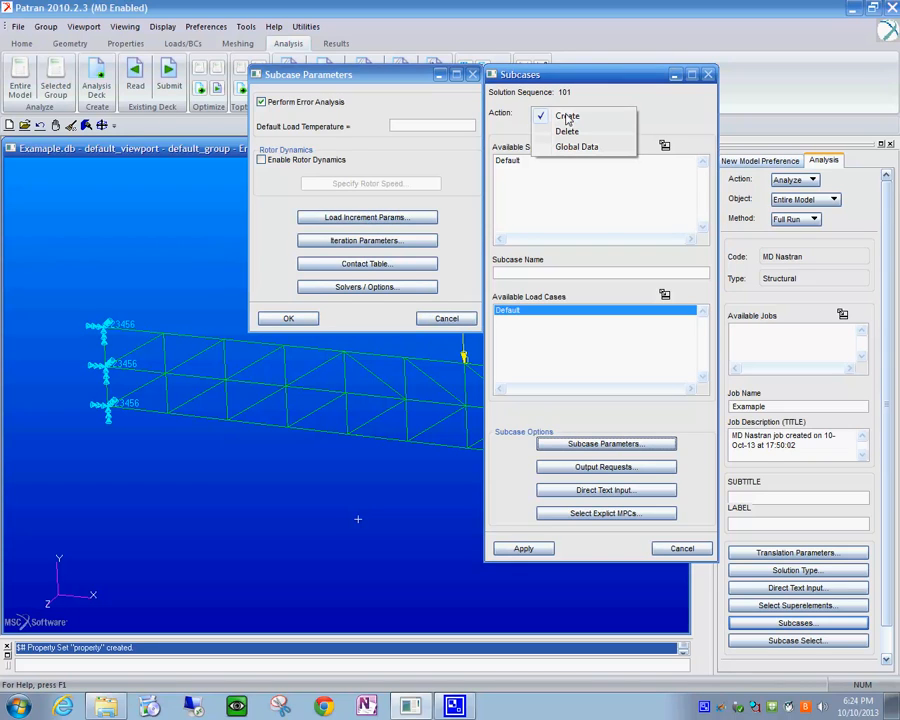
pyautogui.click(671, 115)
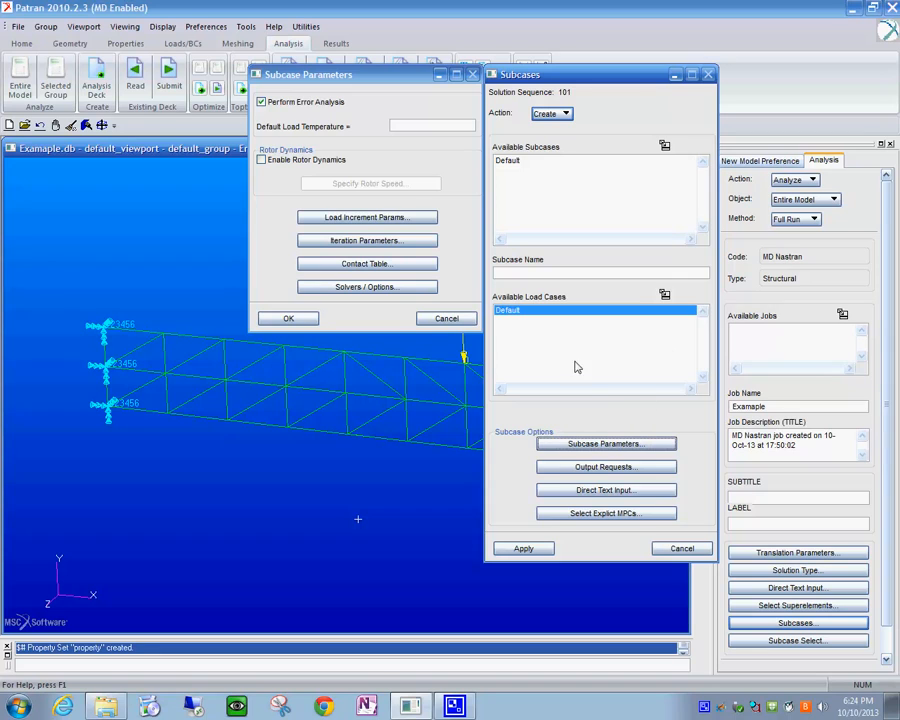
# Review the basic output result types and accept the displacement, element stress and constraint force output requests
pyautogui.click(614, 474)
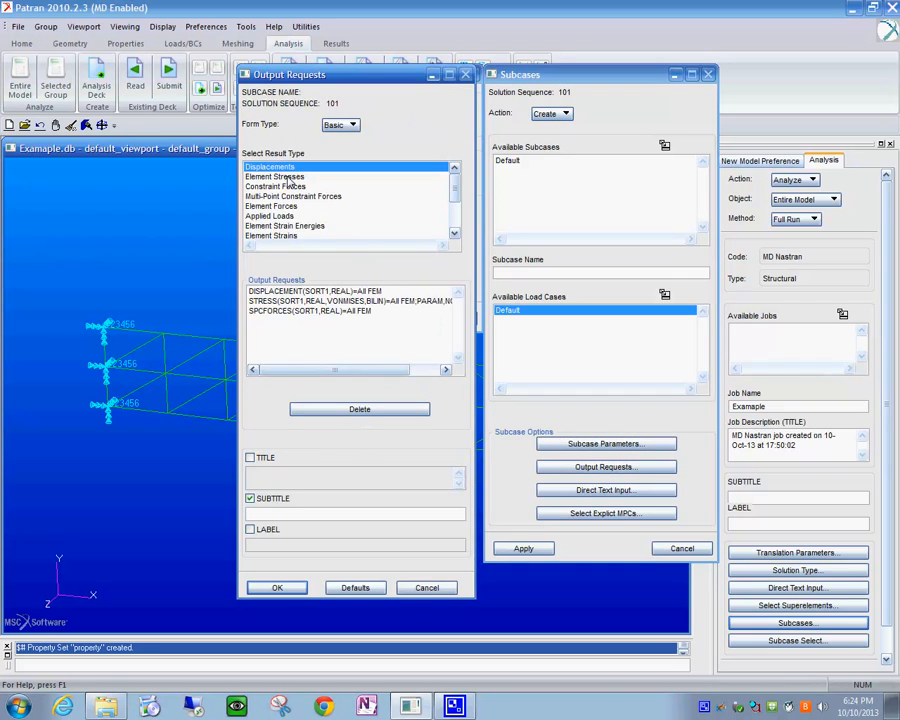
pyautogui.click(288, 177)
pyautogui.click(288, 170)
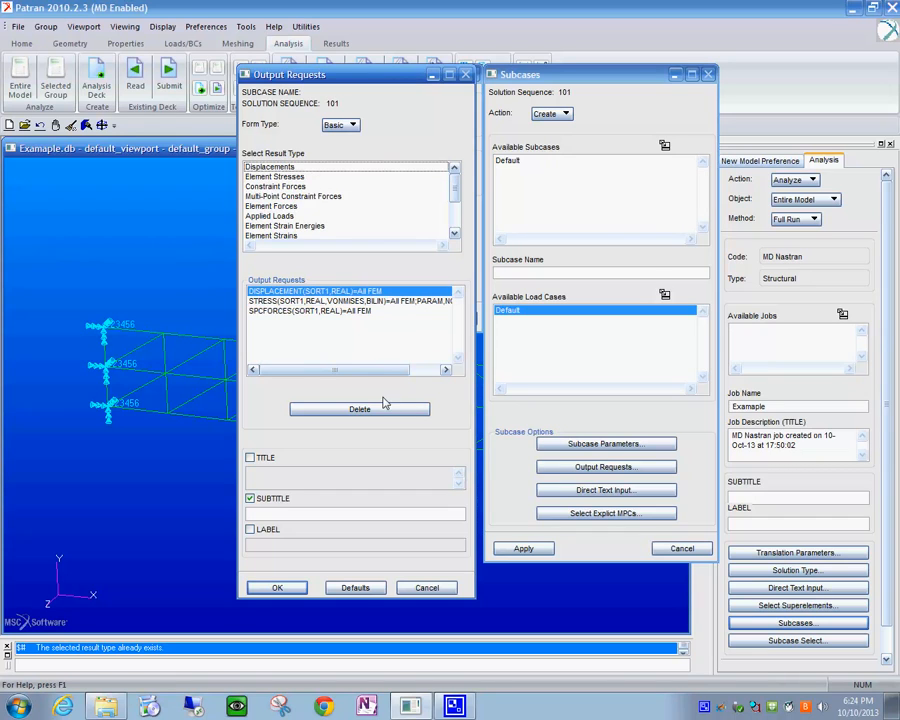
pyautogui.click(266, 592)
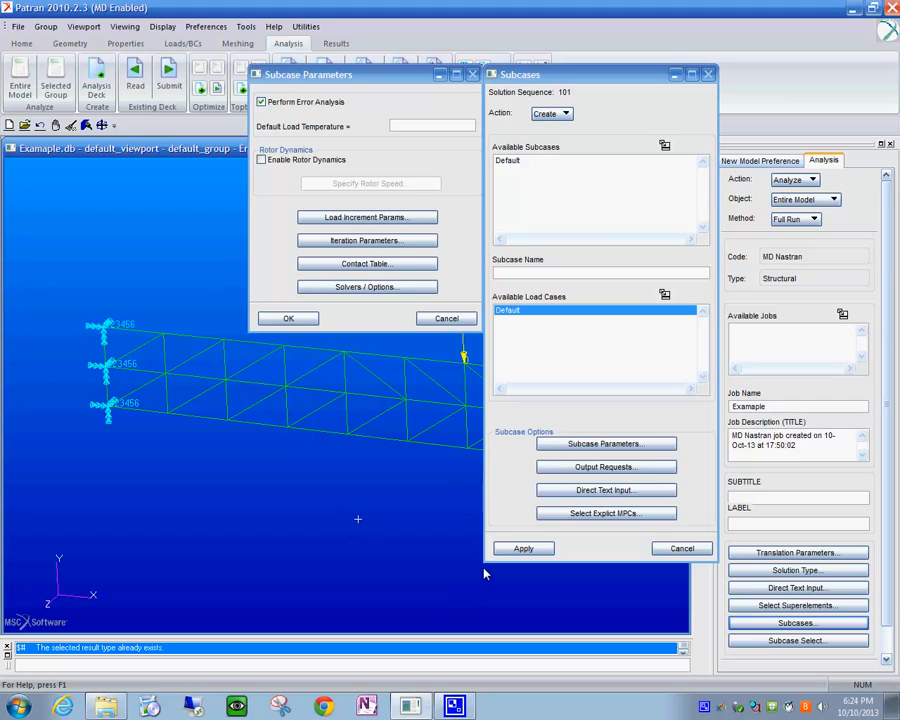
# Create a subcase named "case1" that uses the Default load case
pyautogui.click(534, 551)
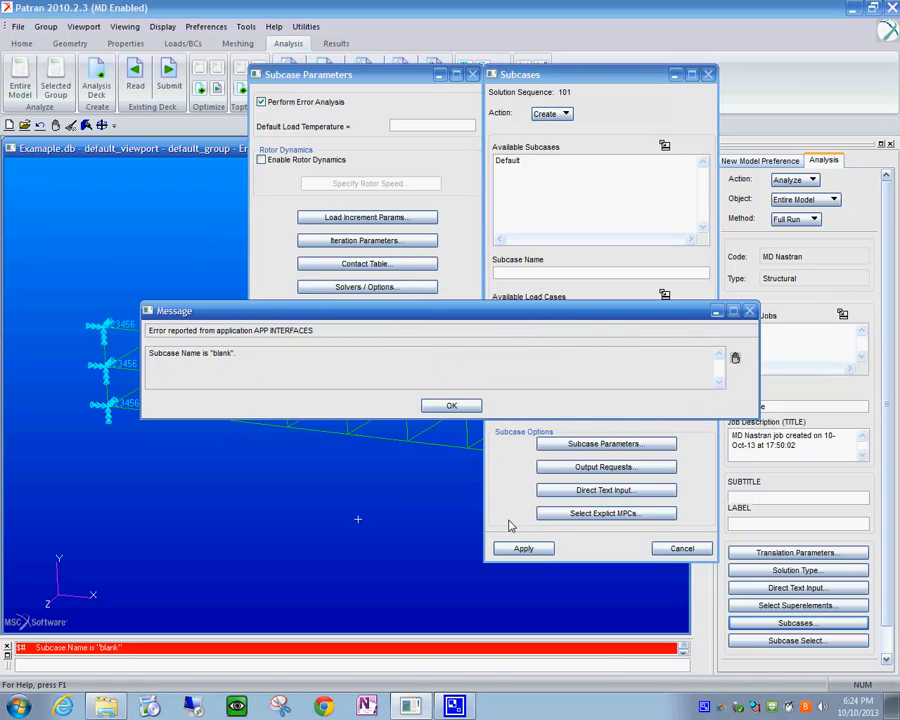
pyautogui.click(452, 406)
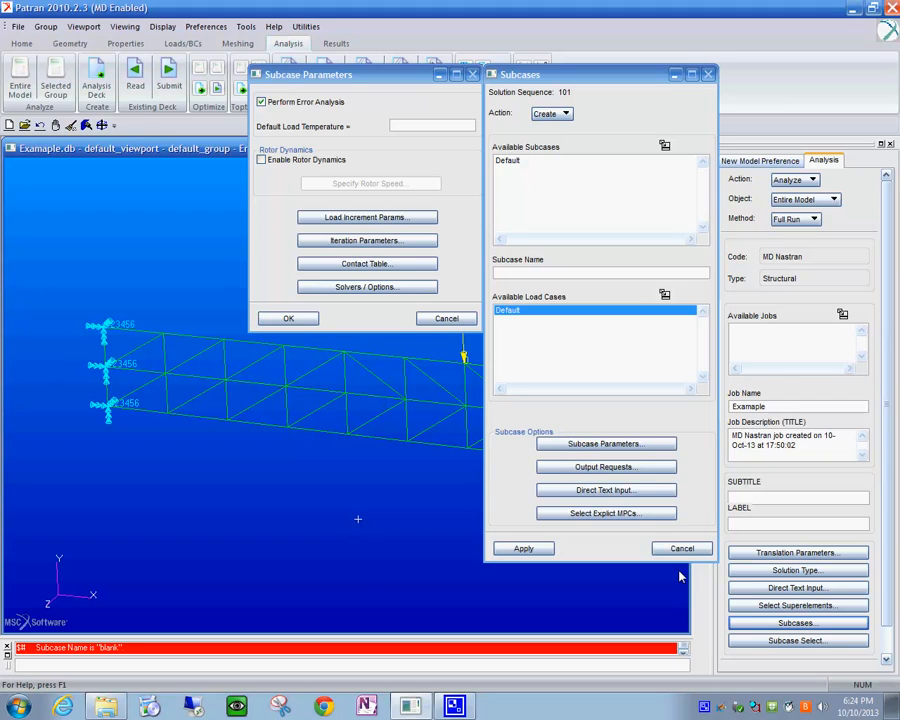
pyautogui.click(524, 272)
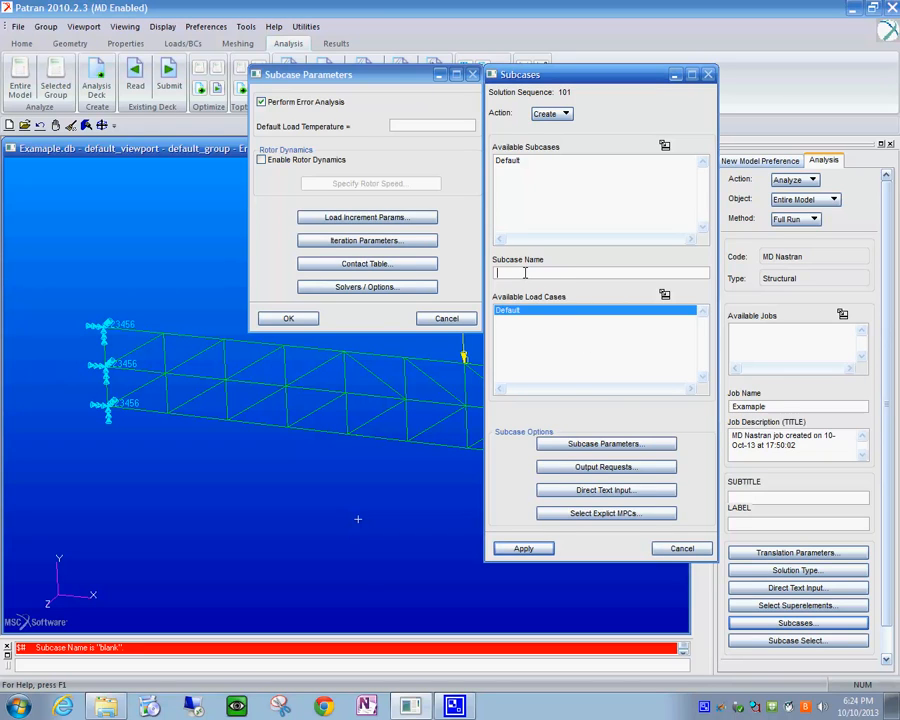
pyautogui.write('case1')
pyautogui.click(523, 549)
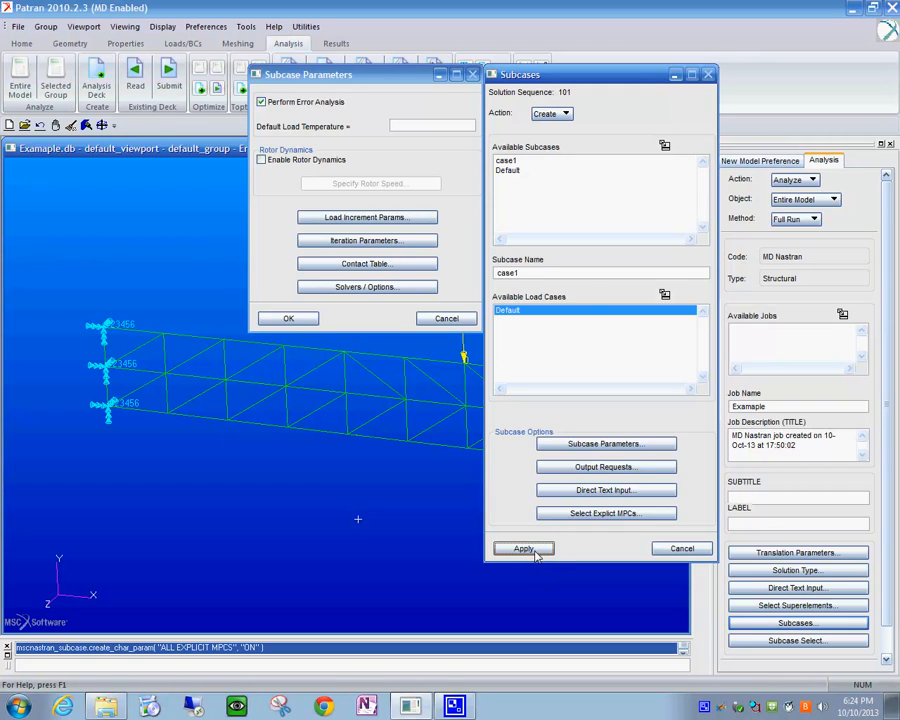
# Recheck the case1 subcase in the subcase setup, declining to replace the existing one, and close the setup
pyautogui.click(510, 161)
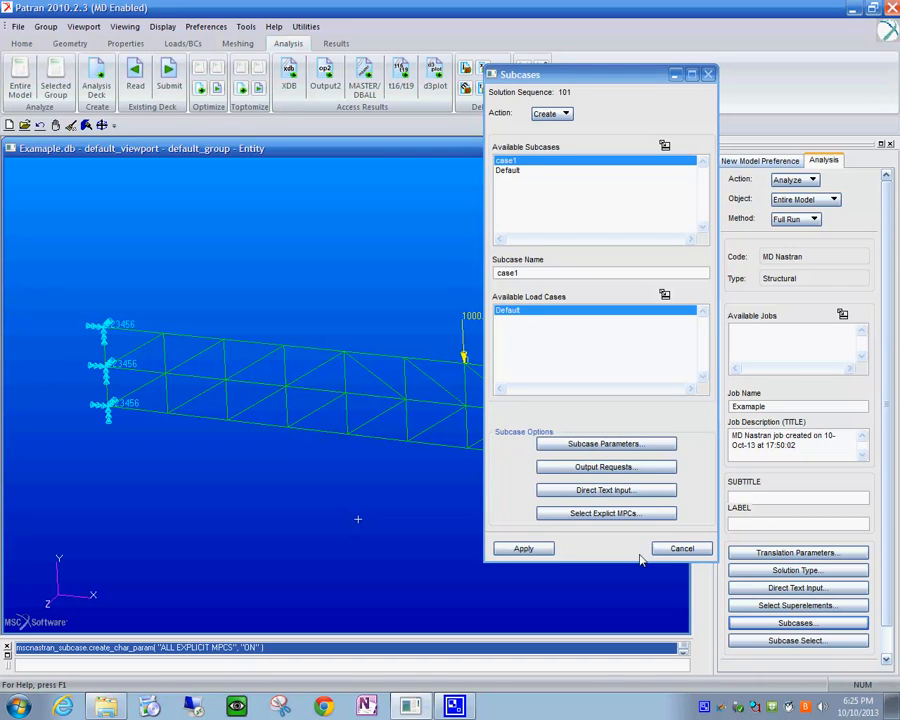
pyautogui.click(526, 548)
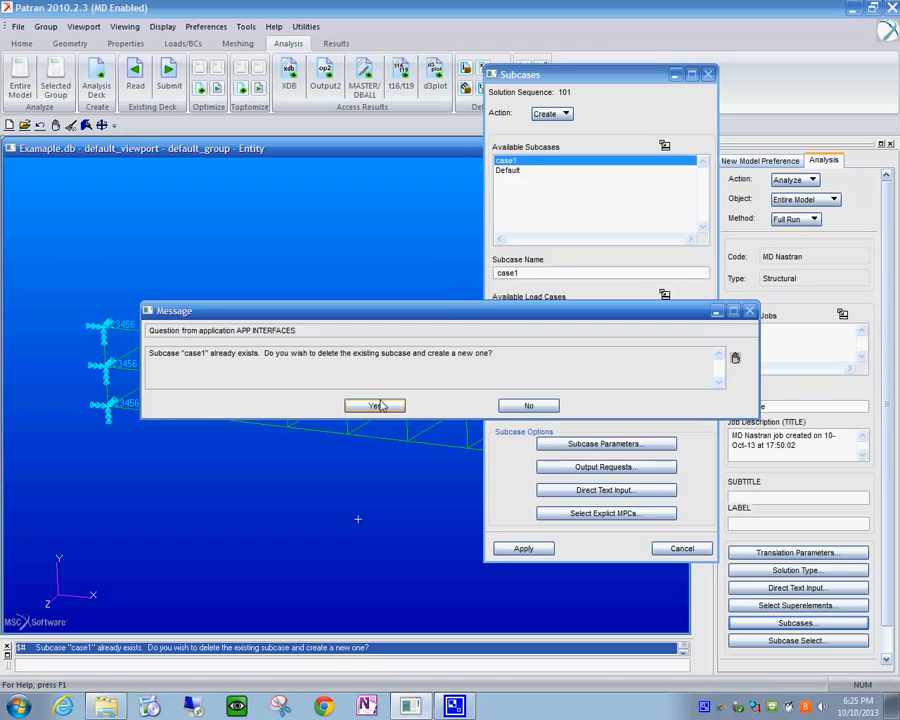
pyautogui.click(520, 406)
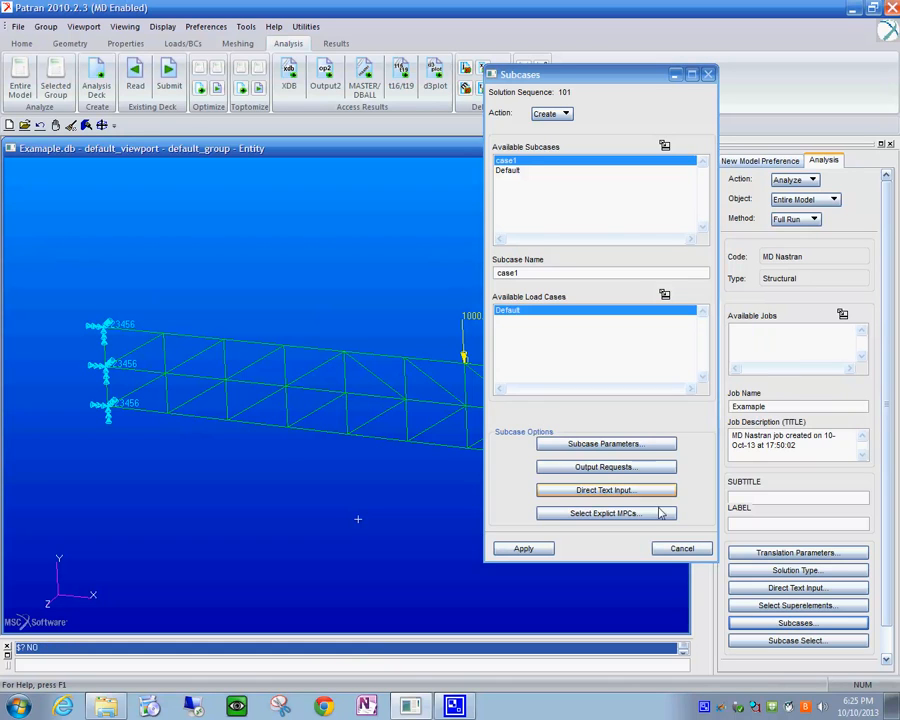
pyautogui.click(682, 548)
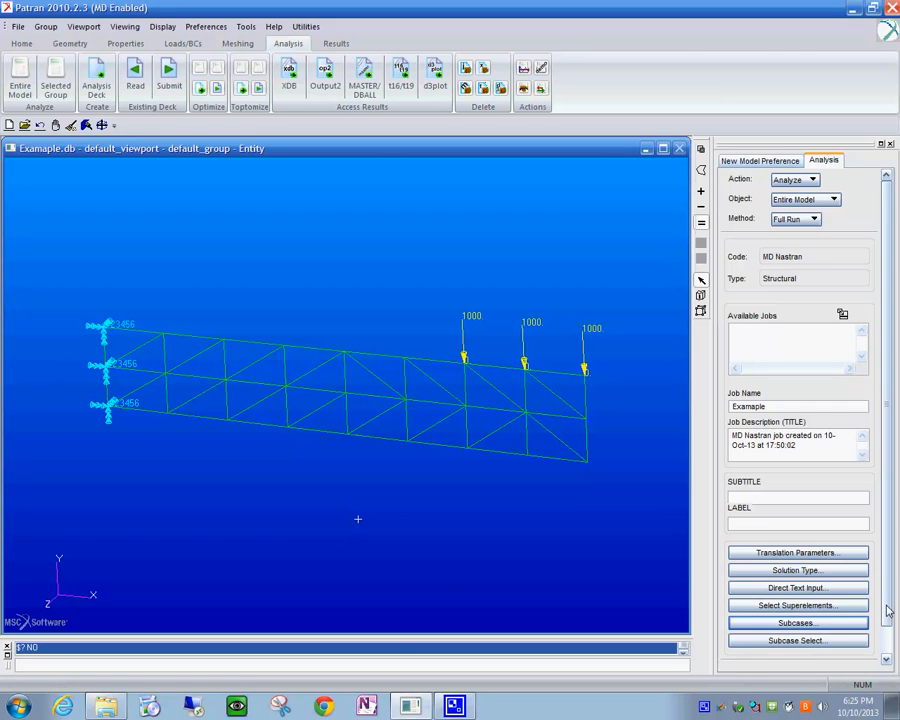
pyautogui.click(886, 660)
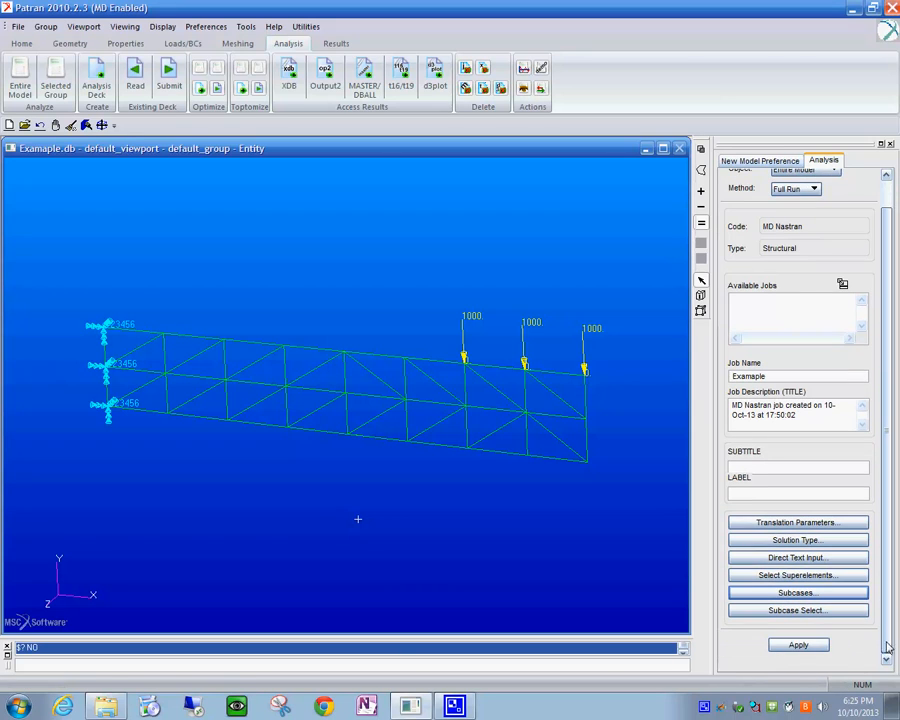
pyautogui.click(803, 595)
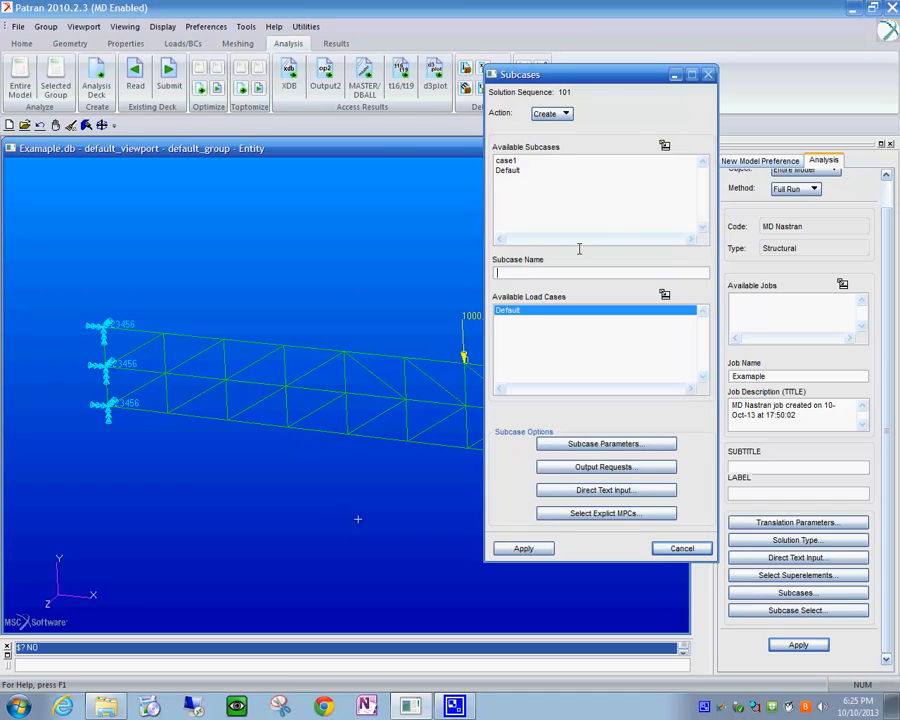
pyautogui.click(506, 161)
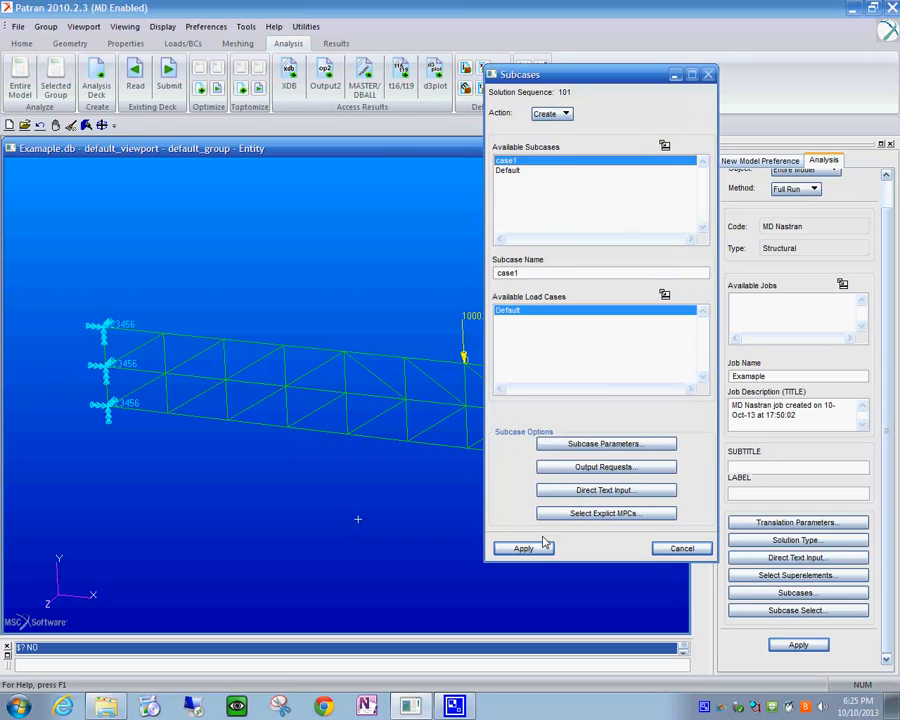
pyautogui.click(676, 552)
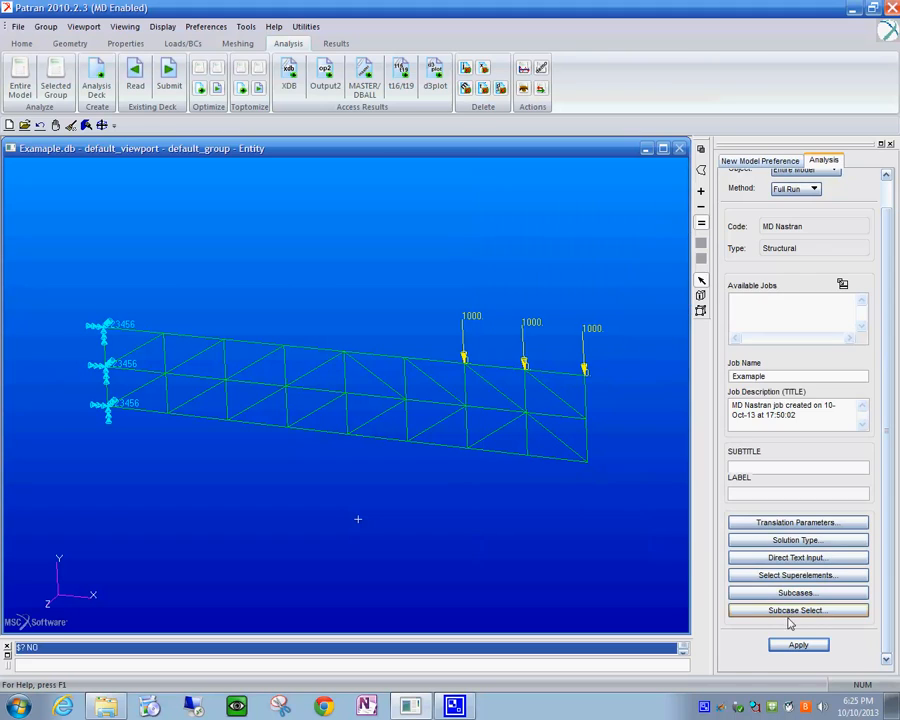
# Add case1 to the selected subcases alongside Default and submit the full-run analysis of the entire model
pyautogui.click(798, 611)
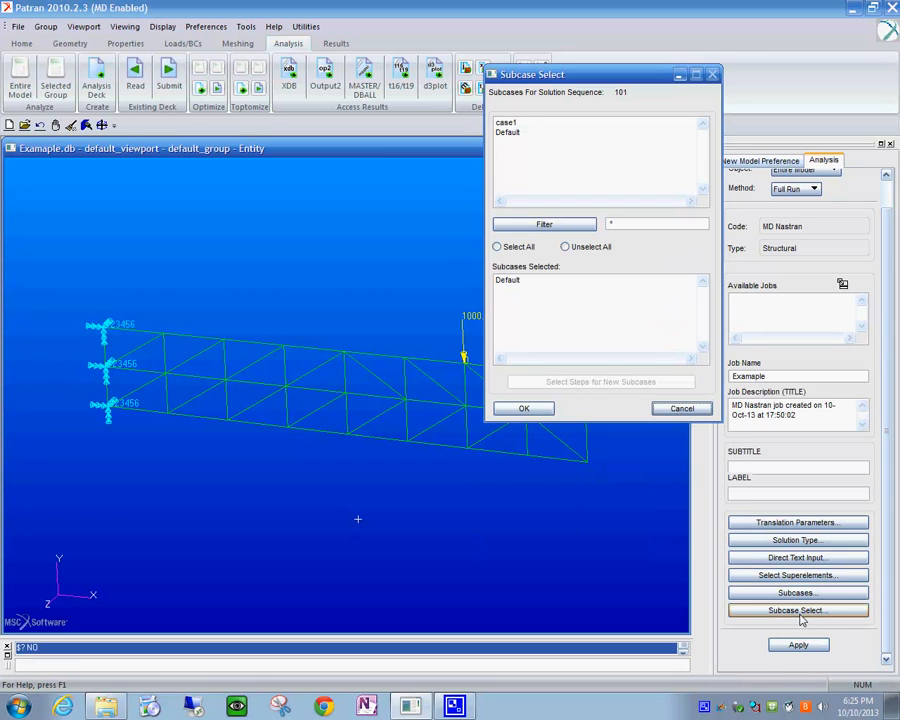
pyautogui.click(507, 124)
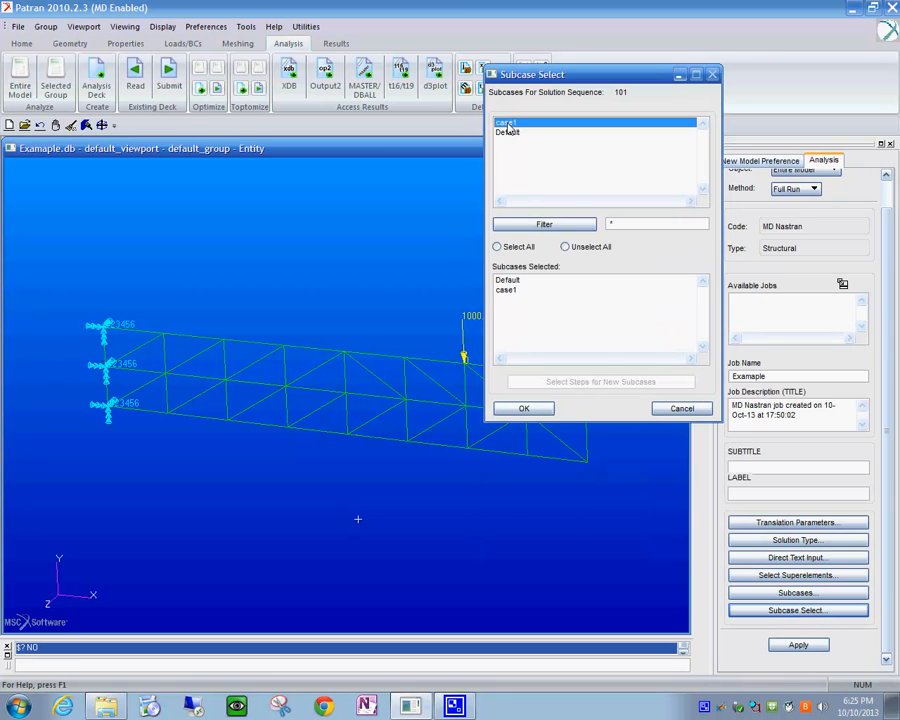
pyautogui.click(563, 226)
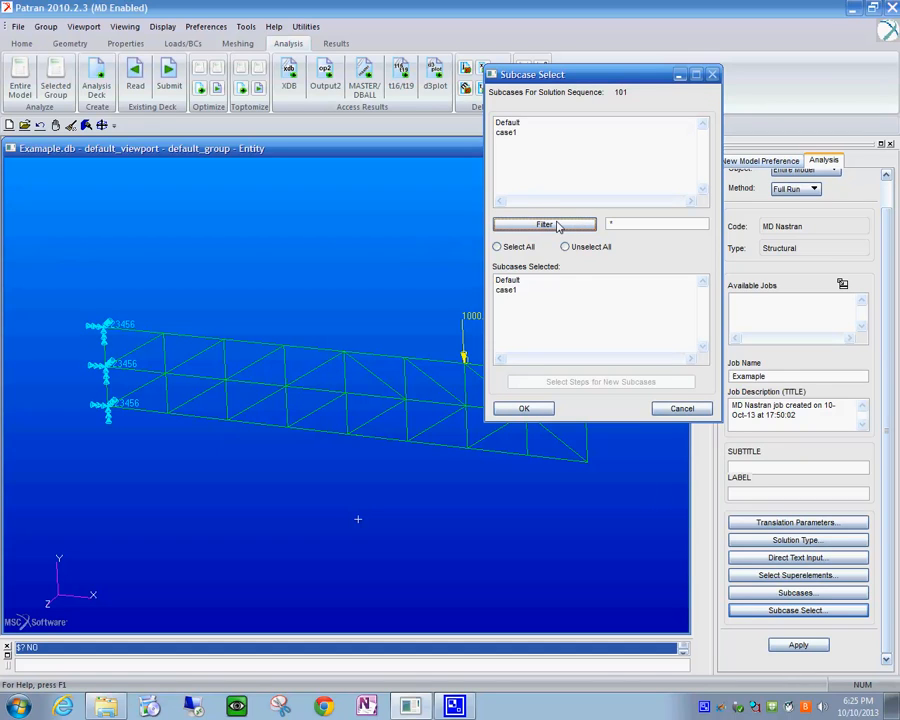
pyautogui.click(512, 133)
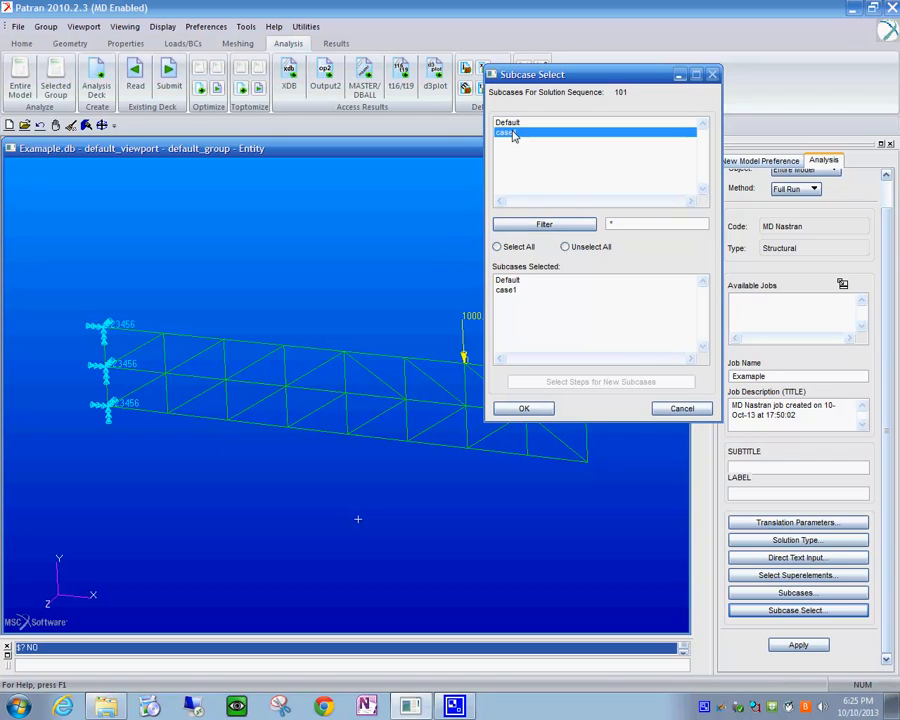
pyautogui.click(524, 408)
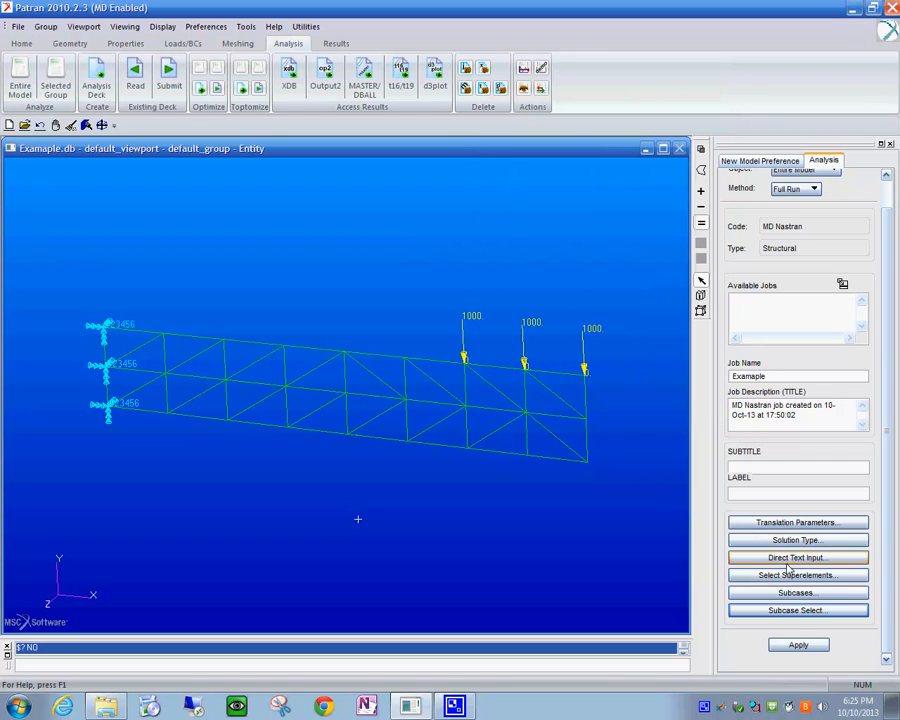
pyautogui.click(814, 645)
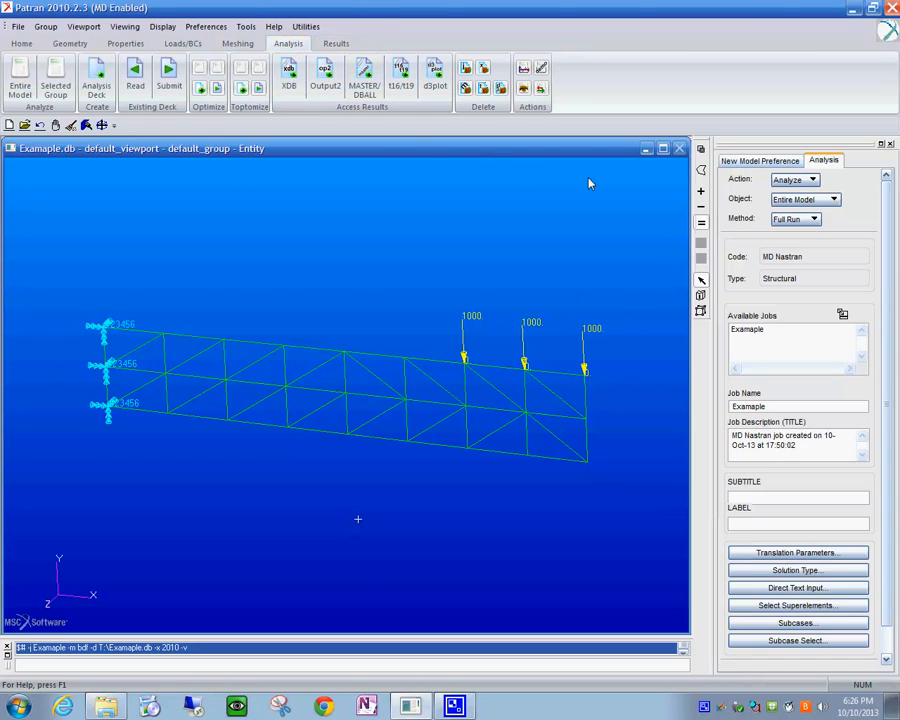
# Access the analysis results by attaching the XDB file examaple.xdb with the Result Entities method
pyautogui.click(813, 181)
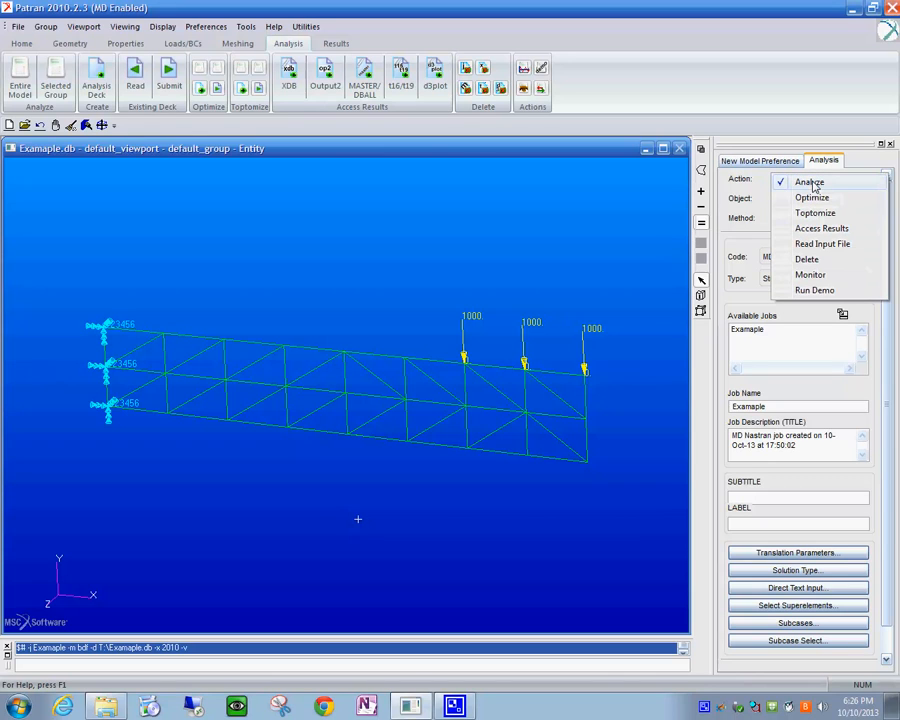
pyautogui.click(822, 229)
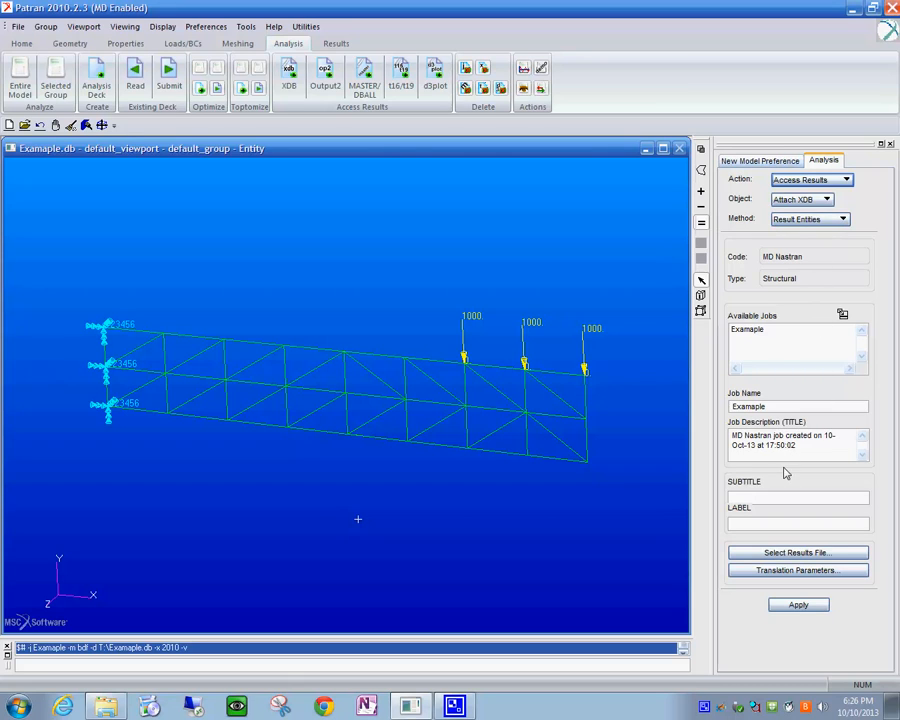
pyautogui.click(798, 553)
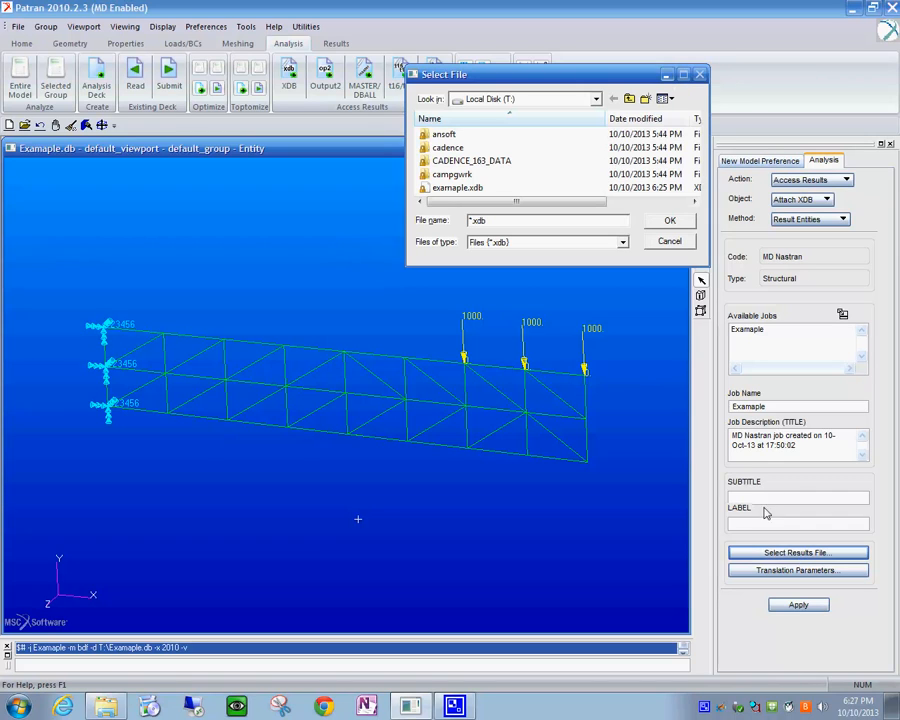
pyautogui.click(450, 190)
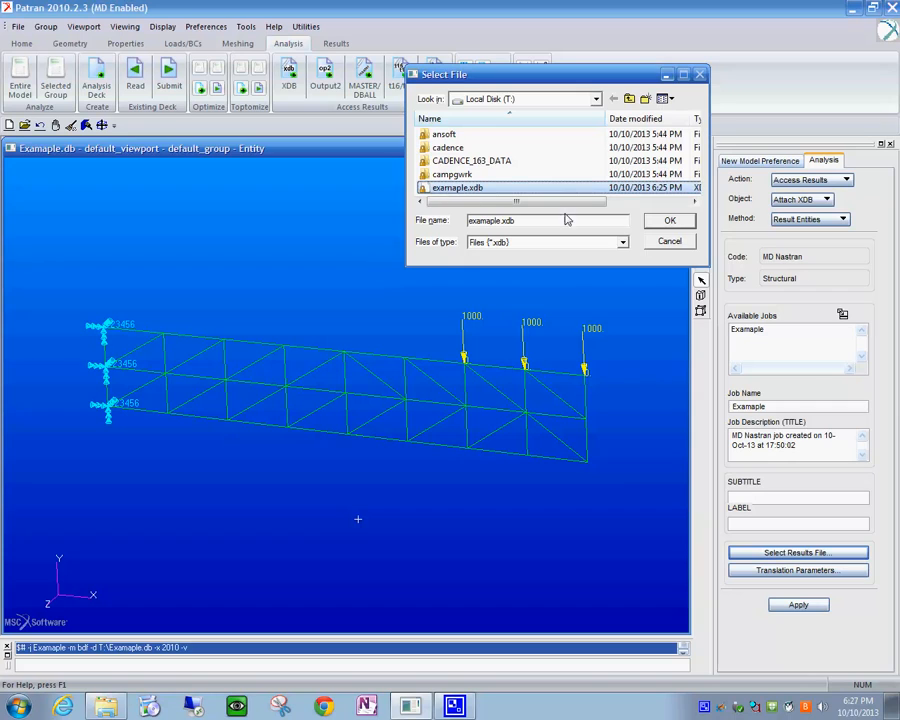
pyautogui.click(679, 226)
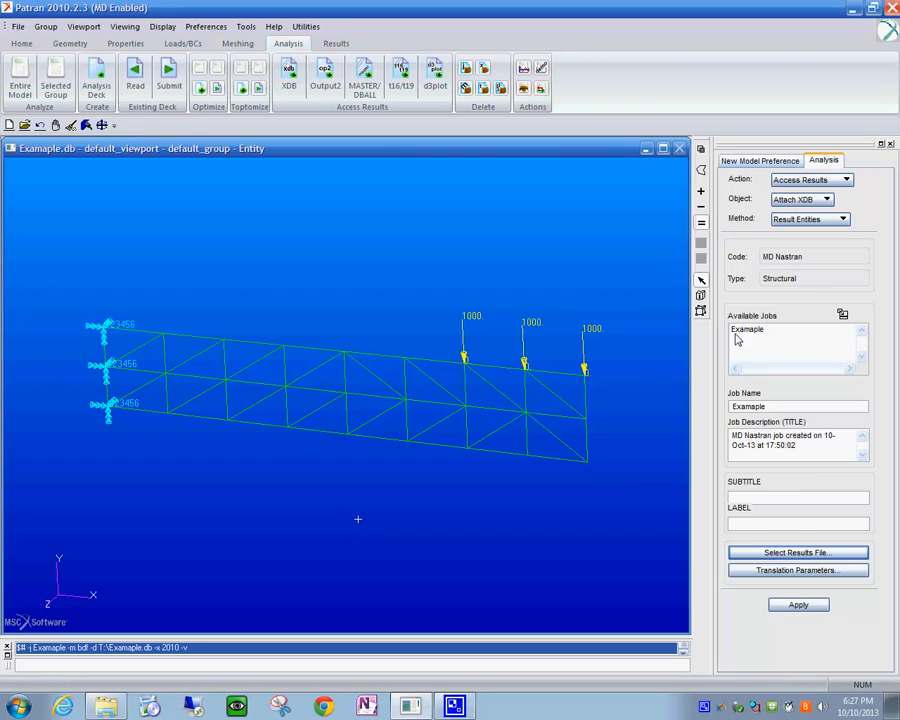
pyautogui.click(797, 606)
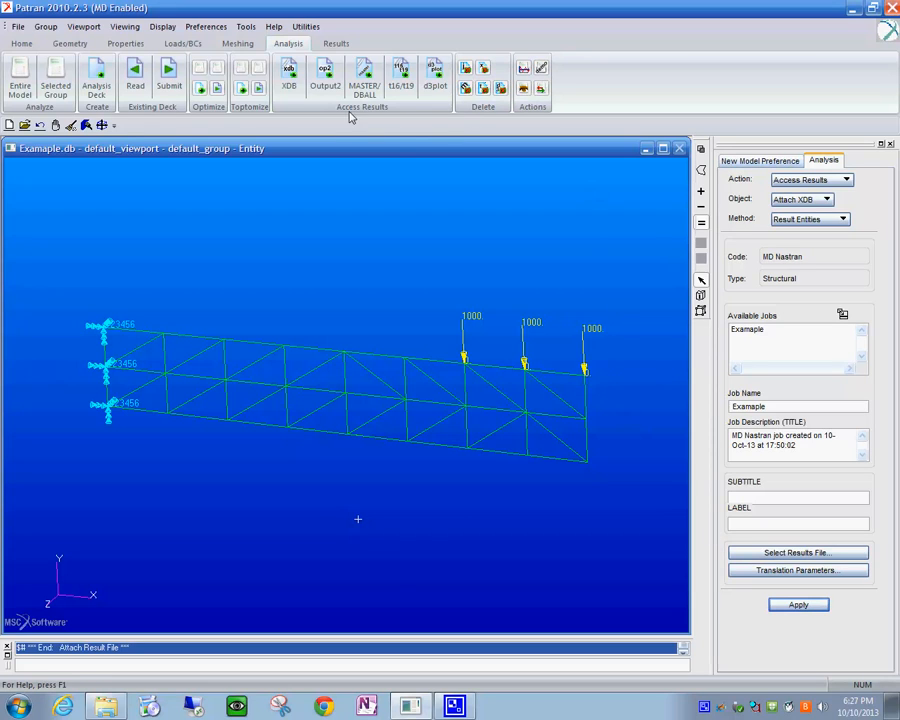
# Create a quick fringe plot of translational displacement magnitude for the first result case, A1:Static Subcase
pyautogui.click(338, 44)
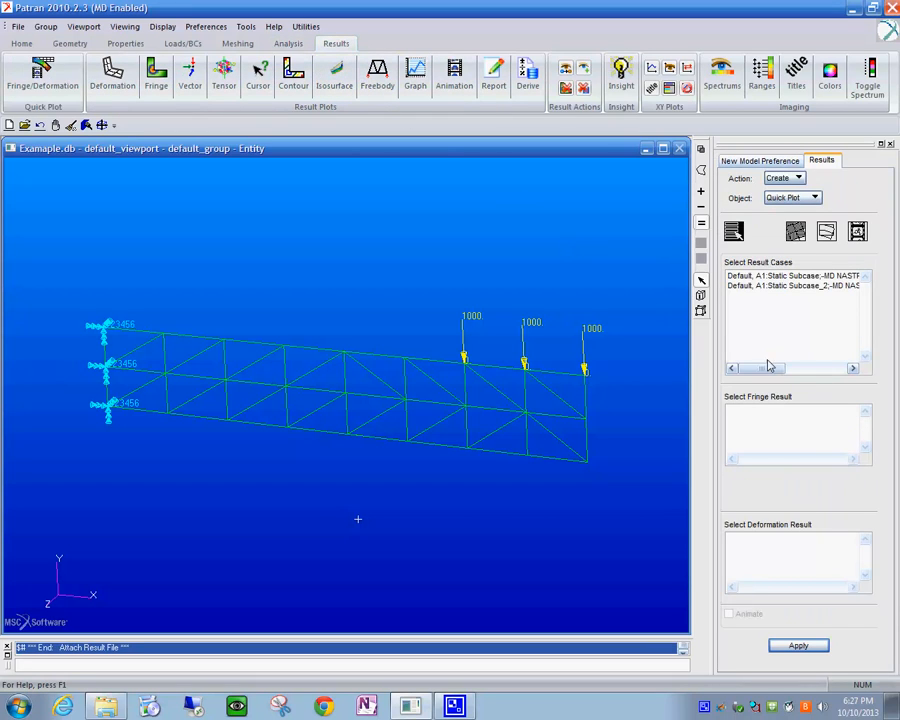
pyautogui.click(762, 277)
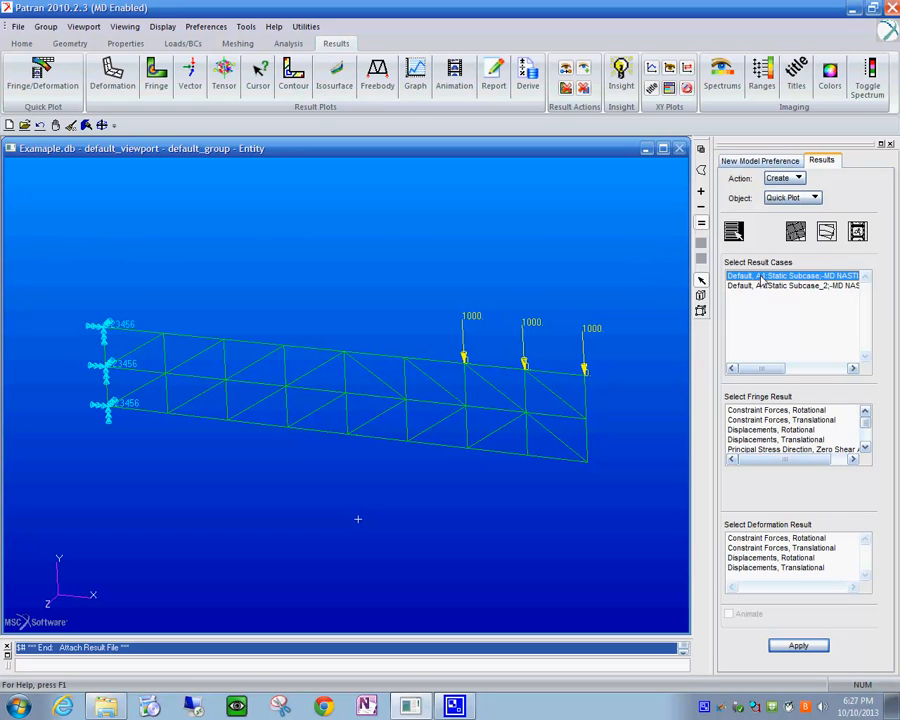
pyautogui.click(765, 440)
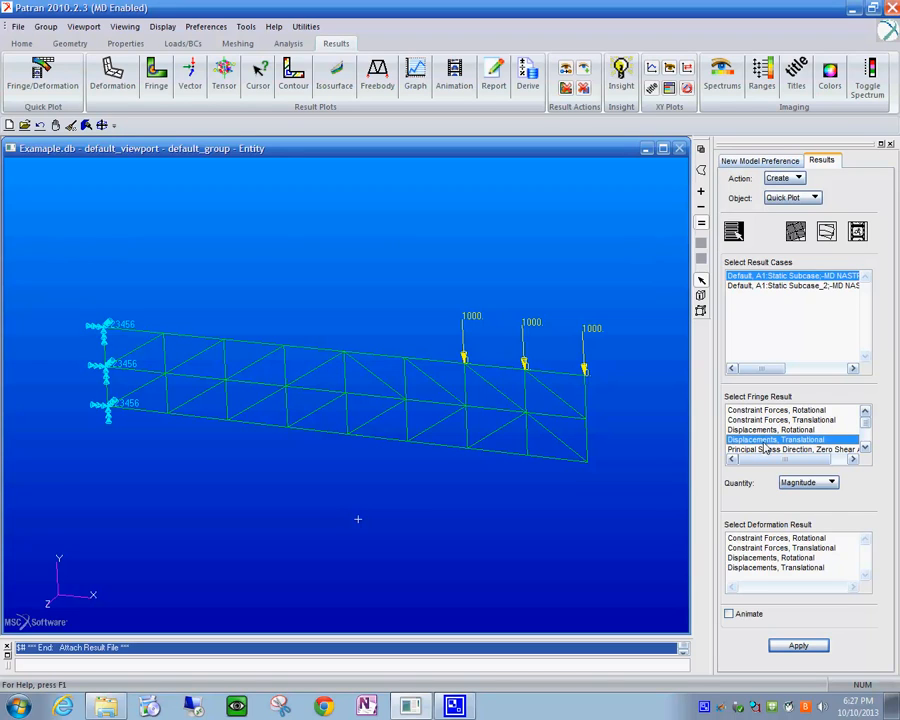
pyautogui.click(798, 646)
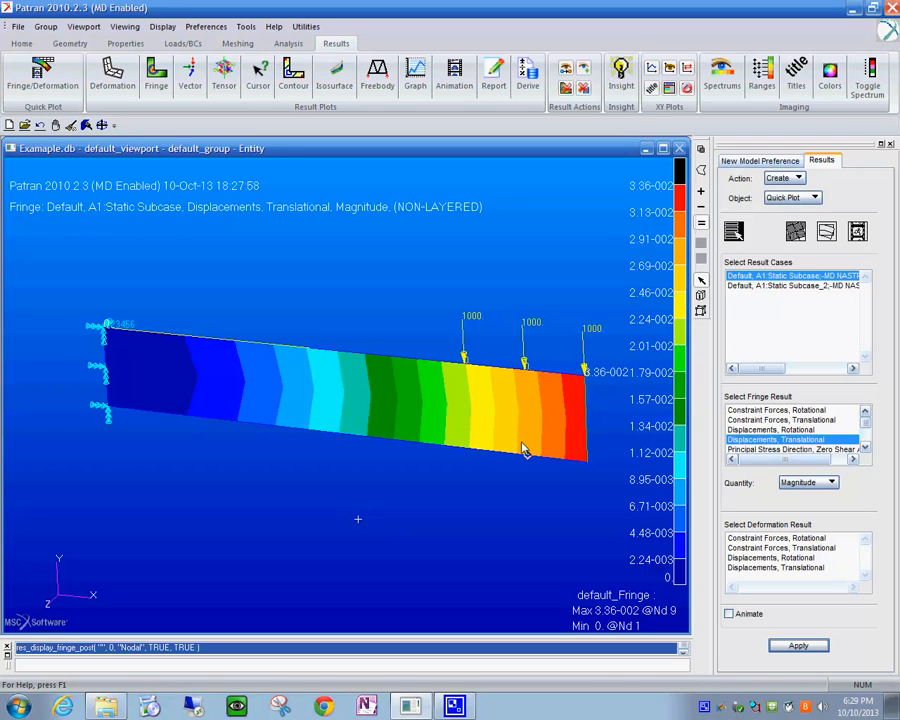
pyautogui.moveTo(521, 442); pyautogui.dragTo(536, 436, button='middle')
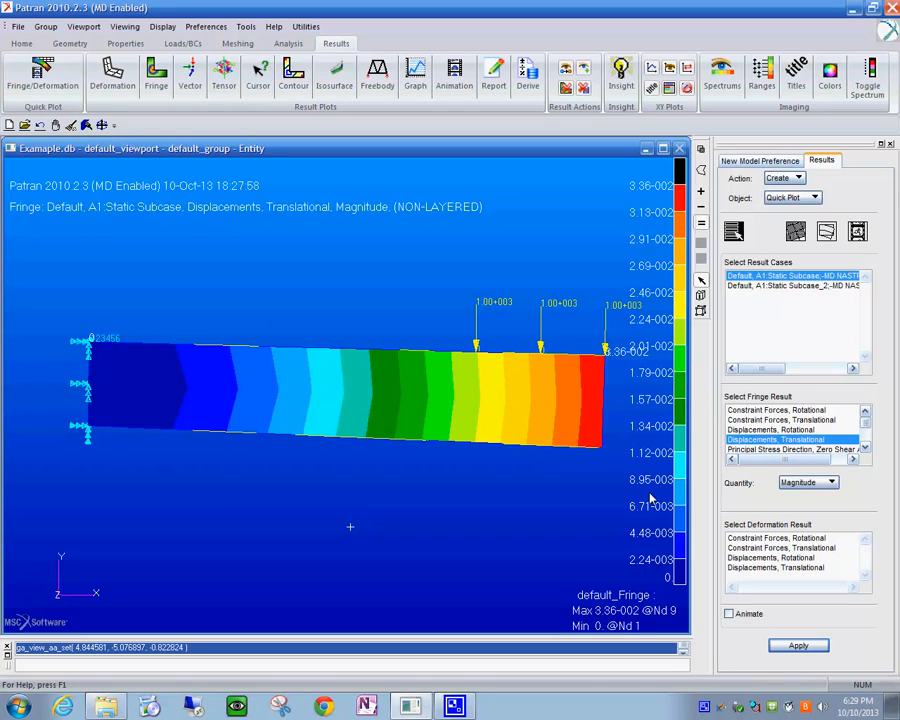
# Plot the translational constraint forces and then the rotational constraint forces as magnitude fringes for the same result case
pyautogui.click(791, 420)
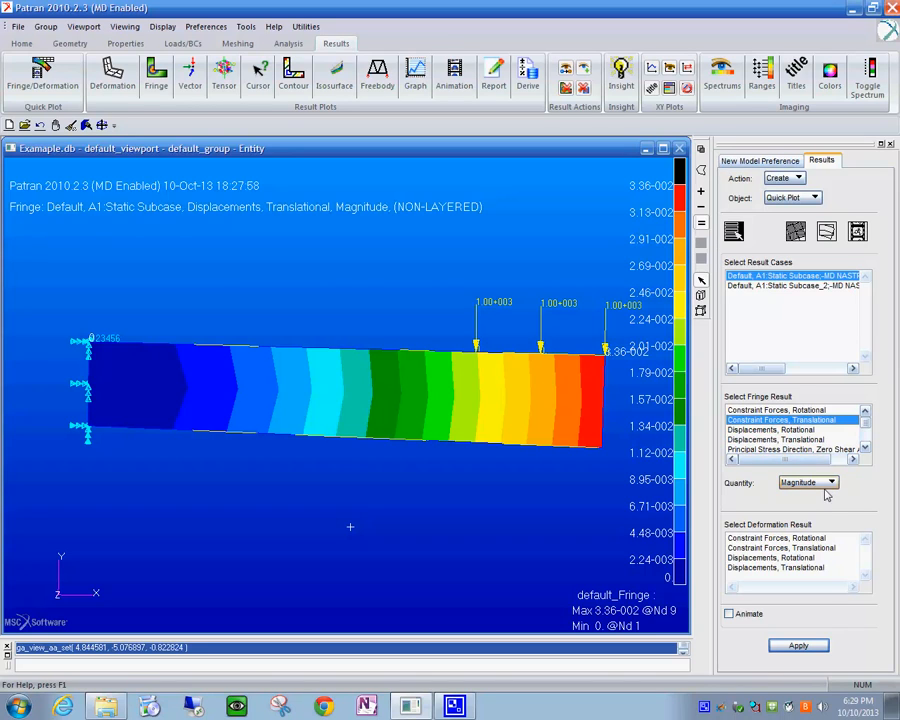
pyautogui.click(807, 648)
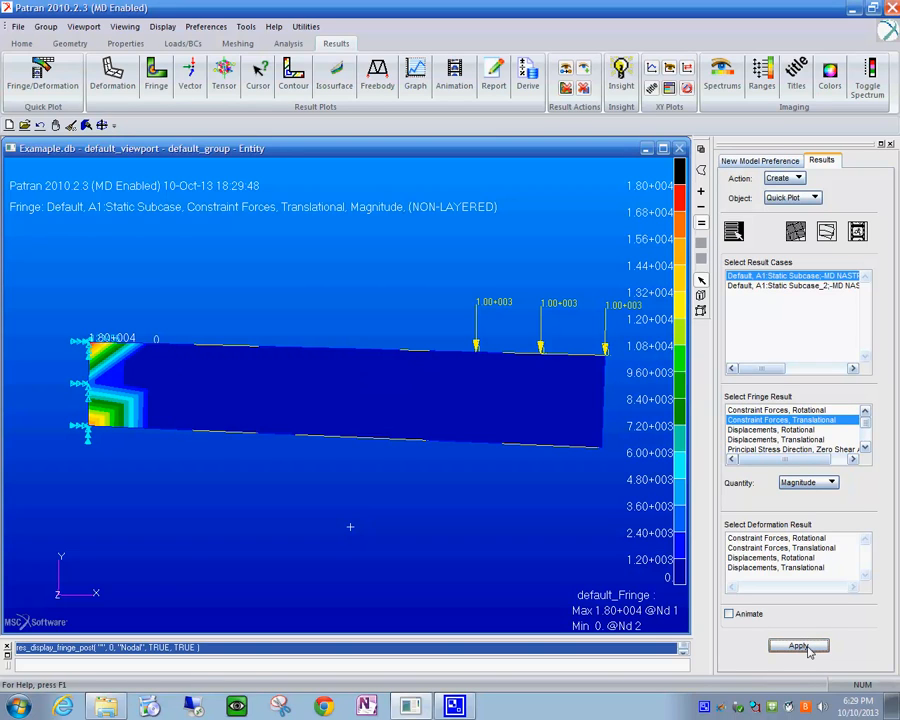
pyautogui.click(767, 411)
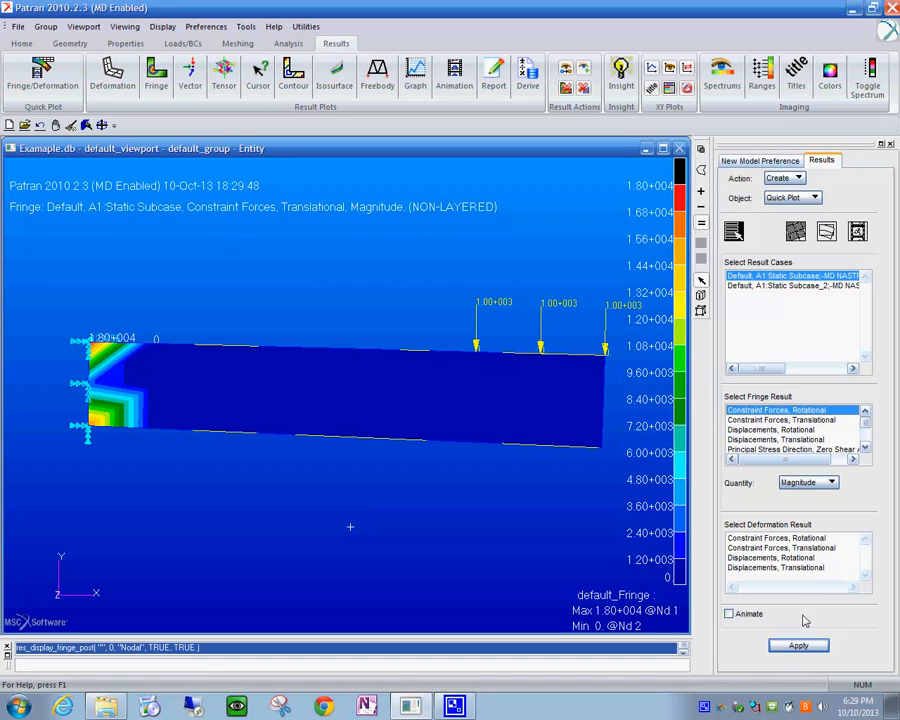
pyautogui.click(805, 646)
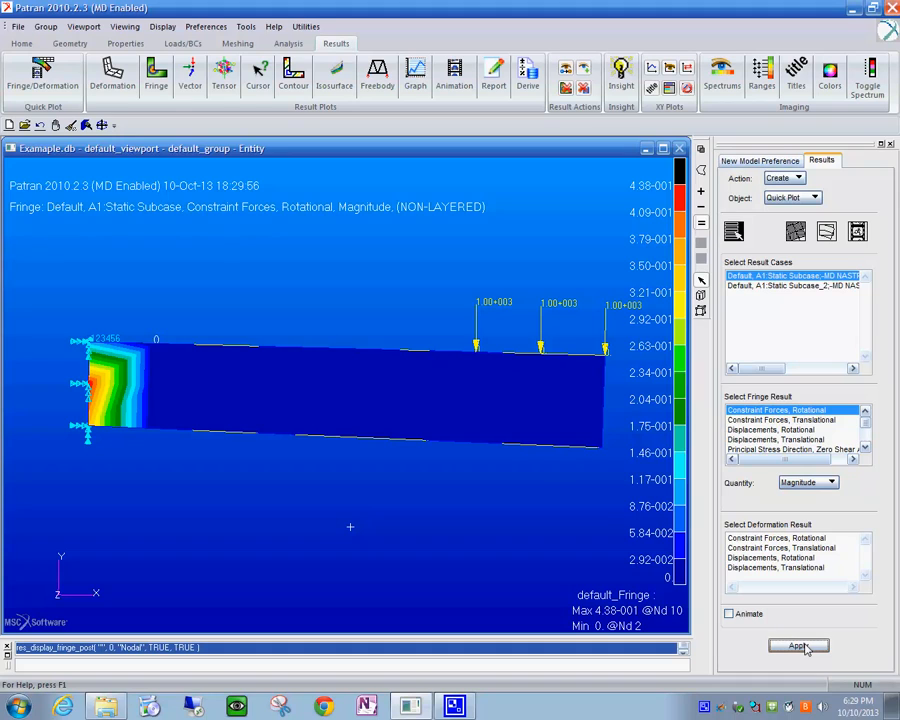
# Plot the rotational displacements as a magnitude fringe, followed by the translational displacements again
pyautogui.click(800, 429)
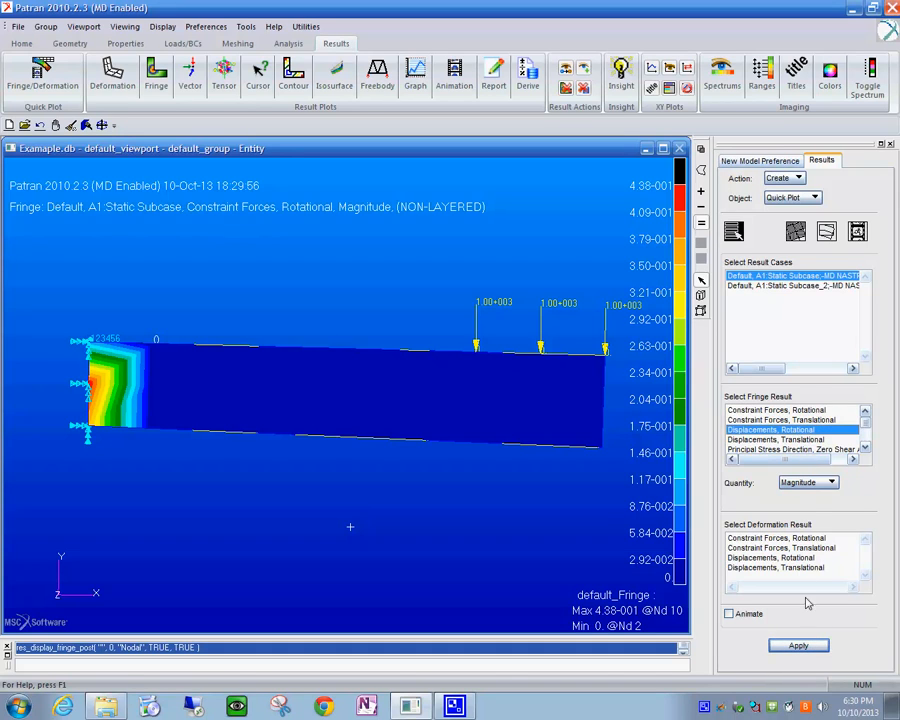
pyautogui.click(806, 647)
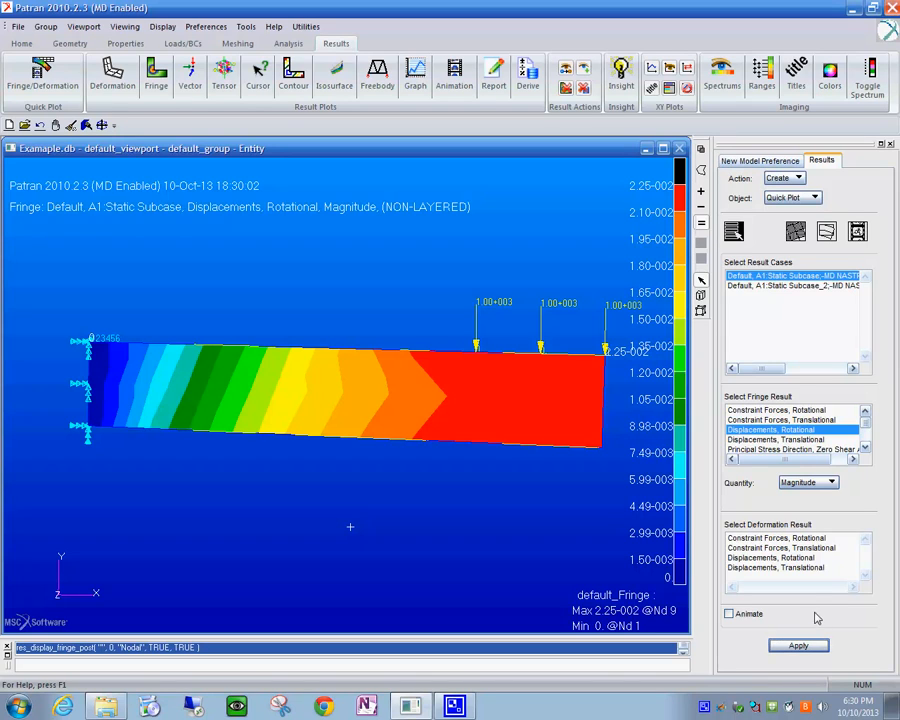
pyautogui.click(782, 440)
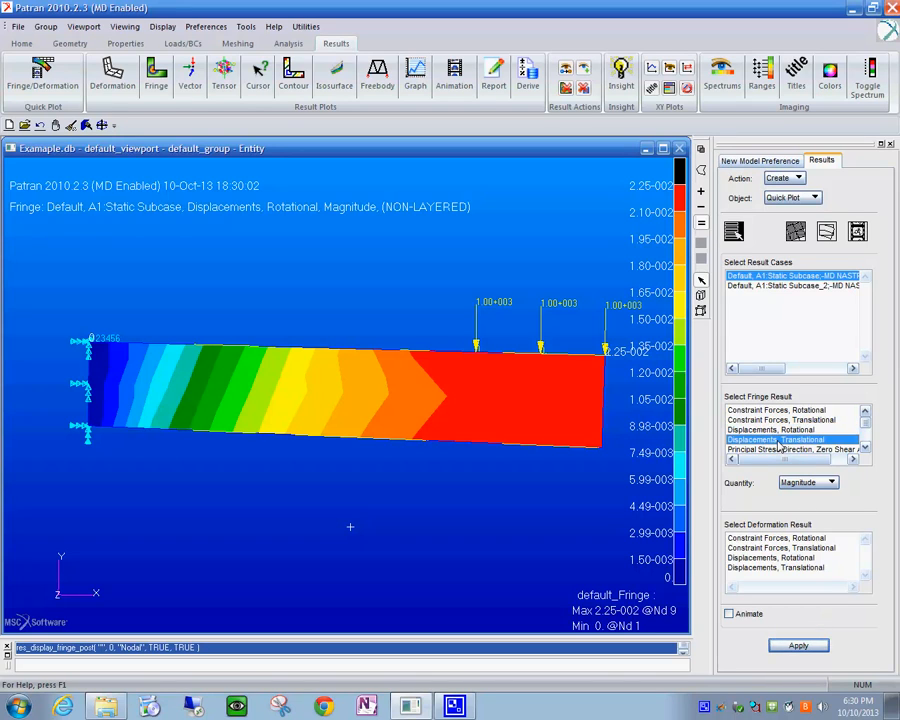
pyautogui.click(806, 647)
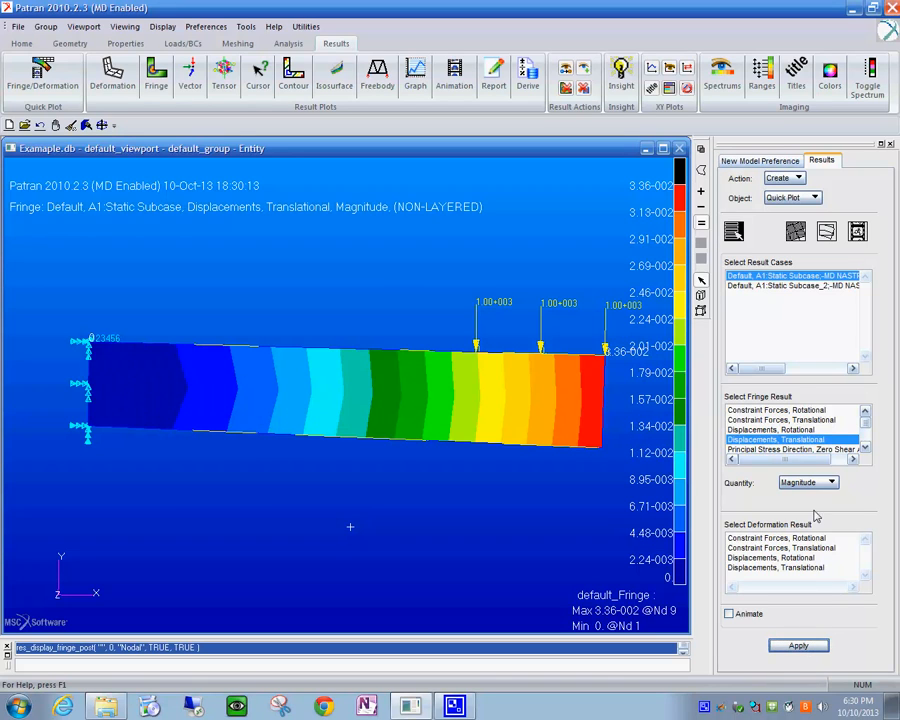
# Plot the Principal Stress Direction, Zero Shear Angle result as a fringe at position Z1
pyautogui.click(865, 448)
pyautogui.click(865, 448)
pyautogui.click(865, 448)
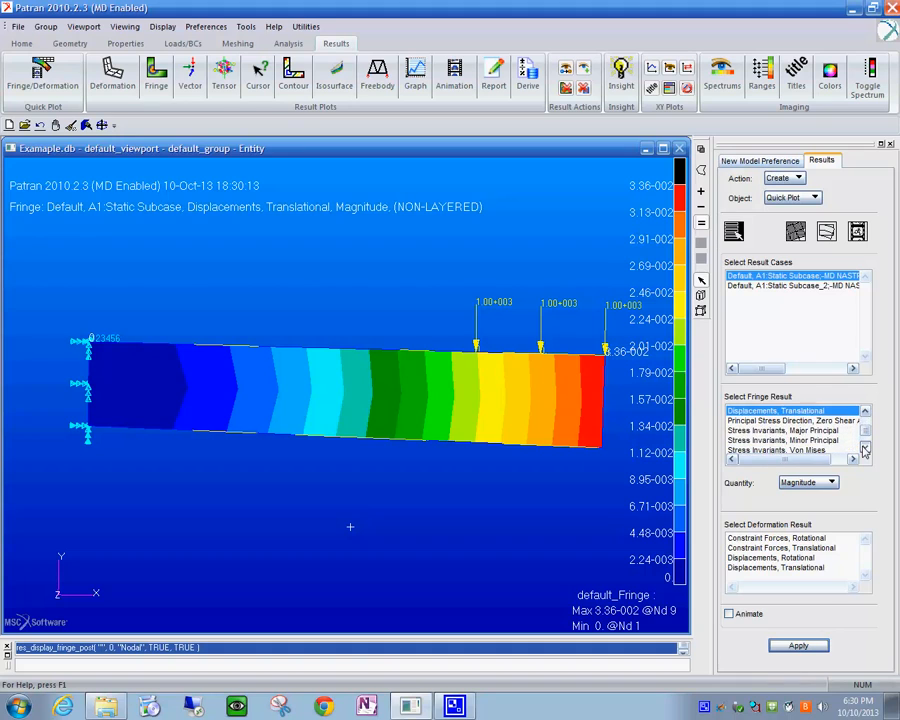
pyautogui.click(805, 420)
pyautogui.click(803, 647)
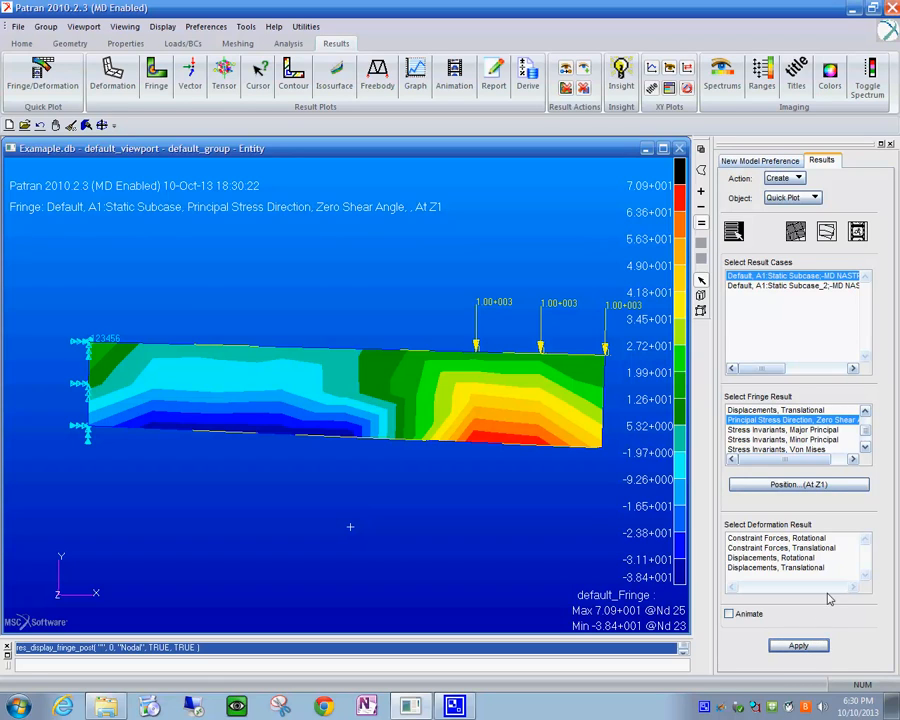
# Plot the Major Principal and then the Minor Principal stress invariants as fringes at Z1
pyautogui.click(771, 431)
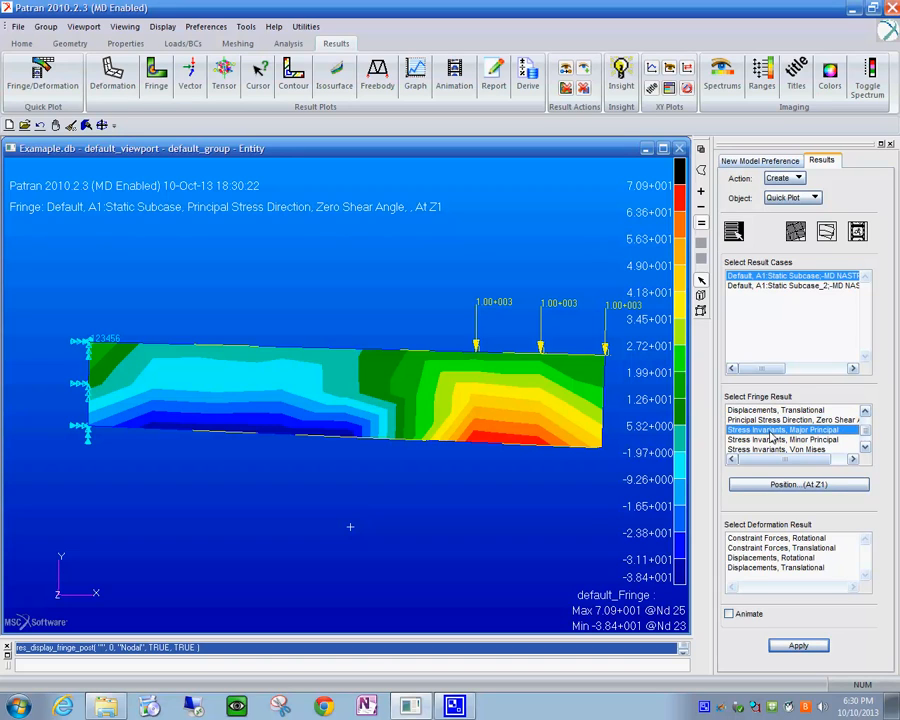
pyautogui.click(800, 646)
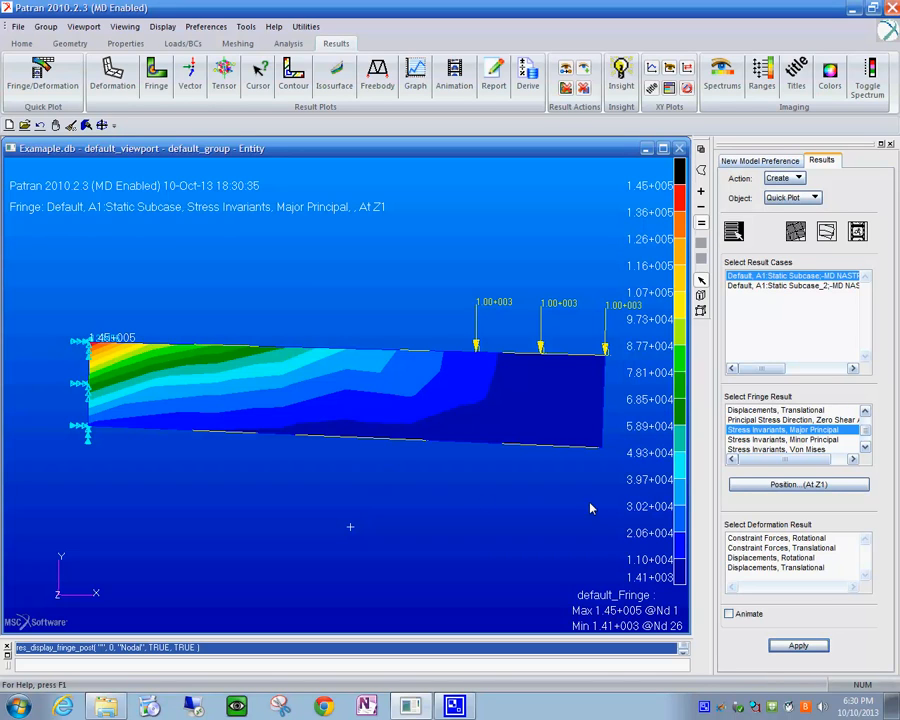
pyautogui.click(772, 440)
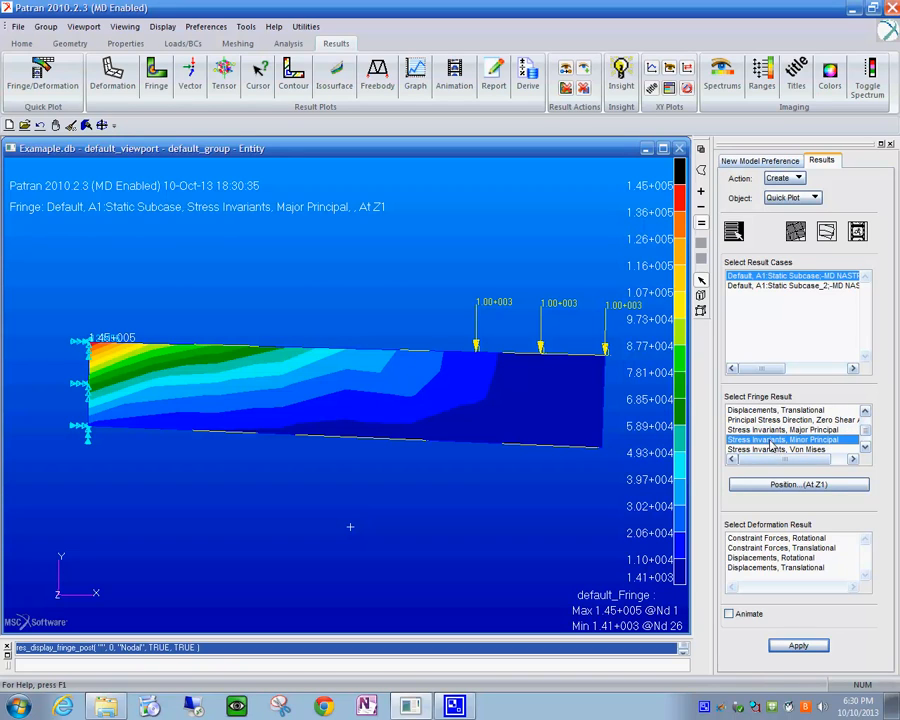
pyautogui.click(799, 646)
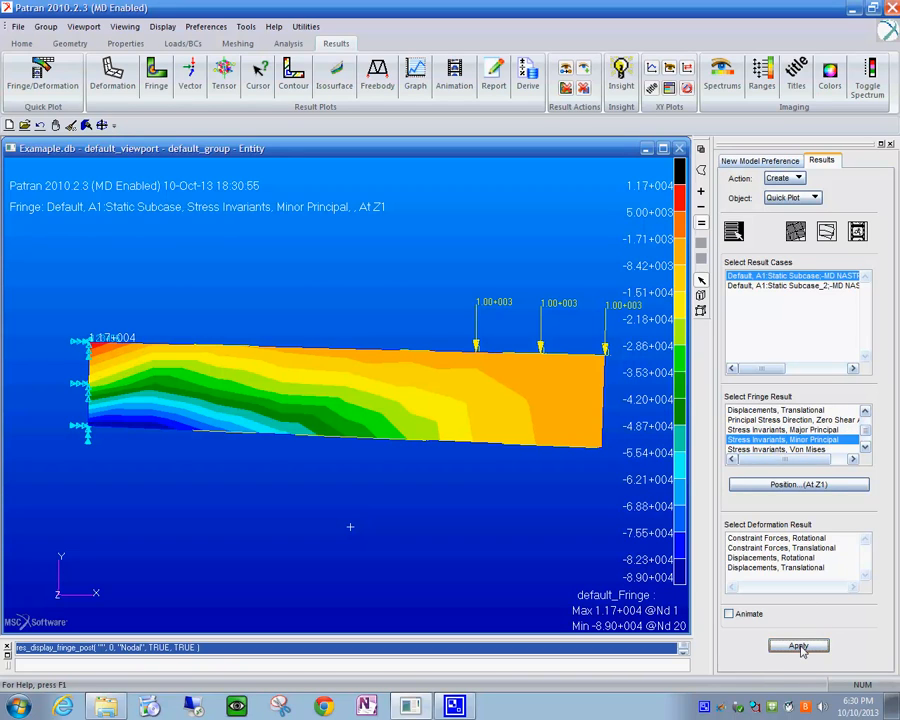
# Plot the Von Mises stress invariant fringe and then the Stress Tensor fringe with von Mises quantity at Z1
pyautogui.click(865, 449)
pyautogui.click(865, 449)
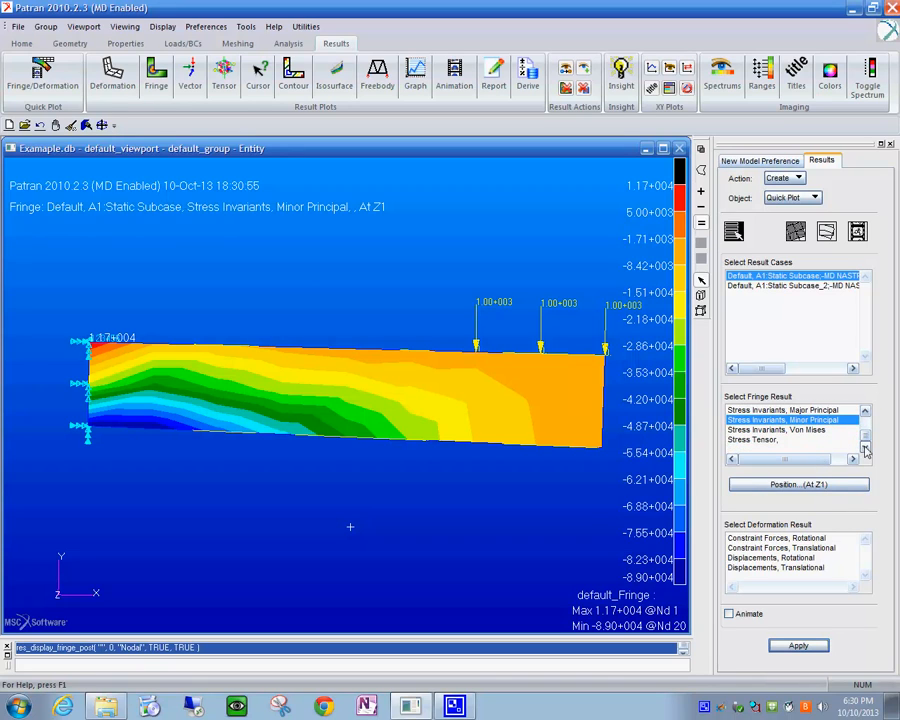
pyautogui.click(828, 431)
pyautogui.click(797, 647)
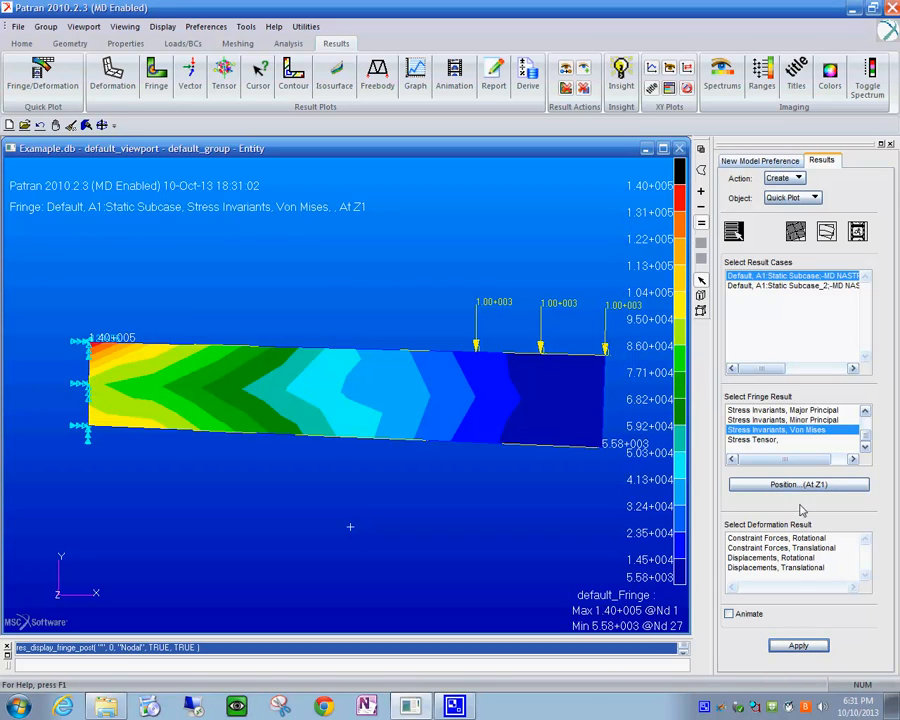
pyautogui.click(750, 440)
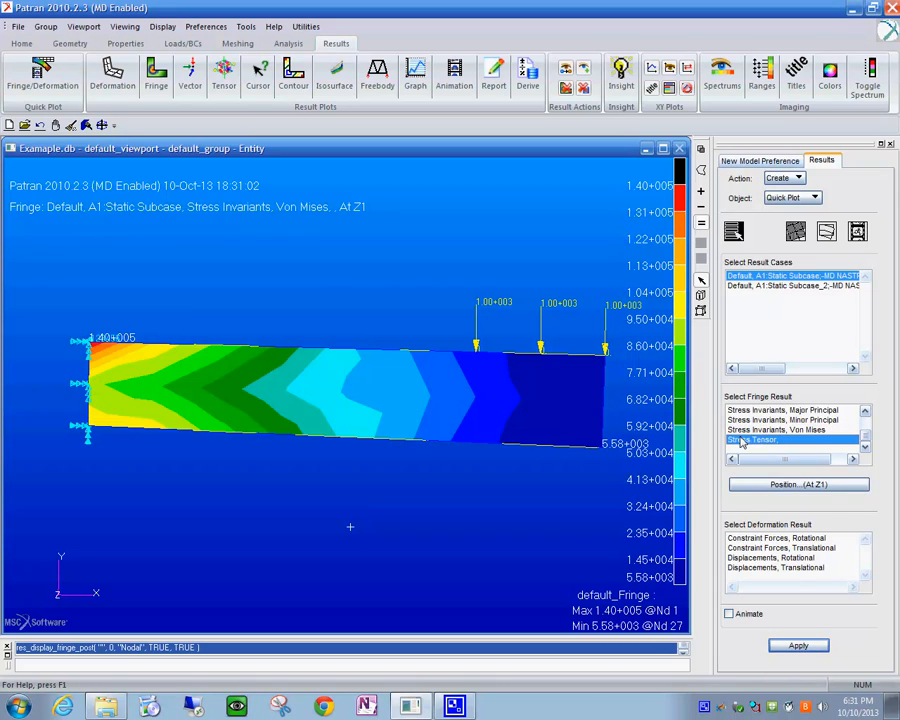
pyautogui.click(799, 648)
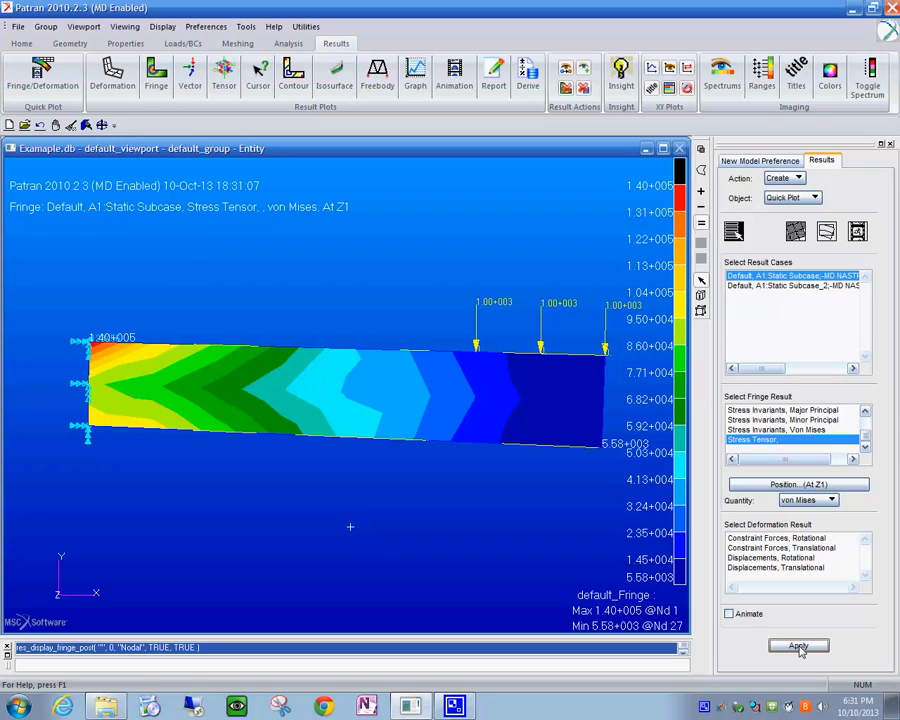
pyautogui.click(801, 652)
# Switch to the Static Subcase_2 result case and plot its translational displacement magnitude as a fringe
pyautogui.click(791, 286)
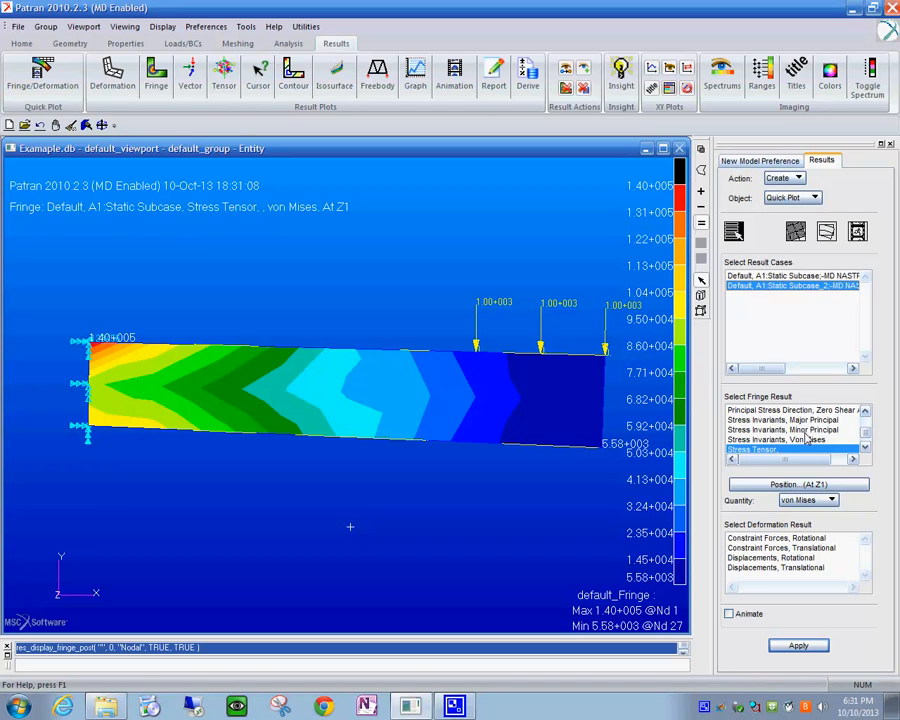
pyautogui.click(806, 430)
pyautogui.scroll(2, 806, 438)
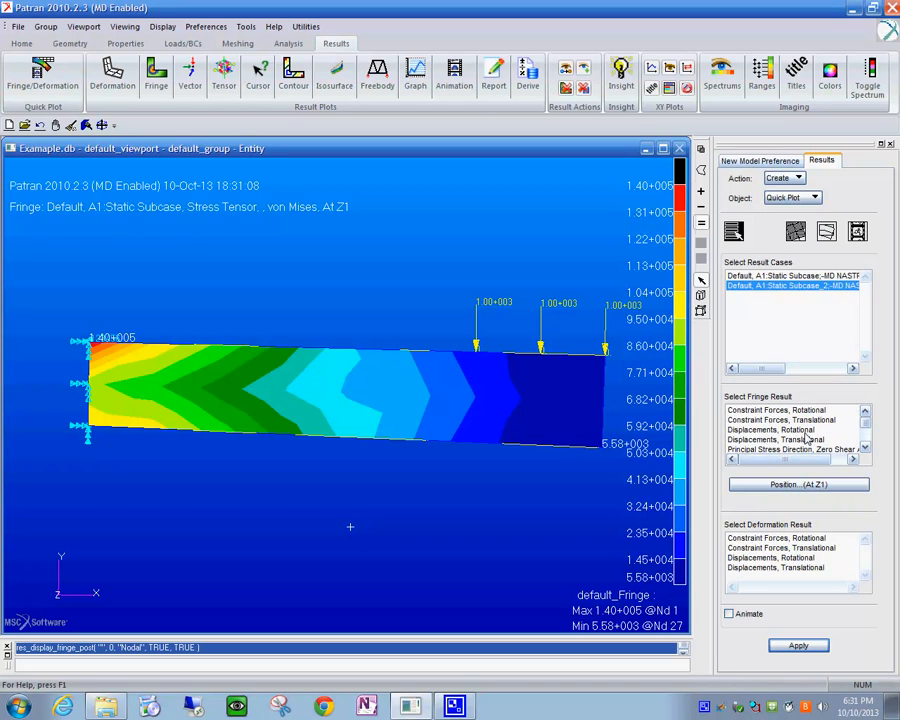
pyautogui.click(805, 430)
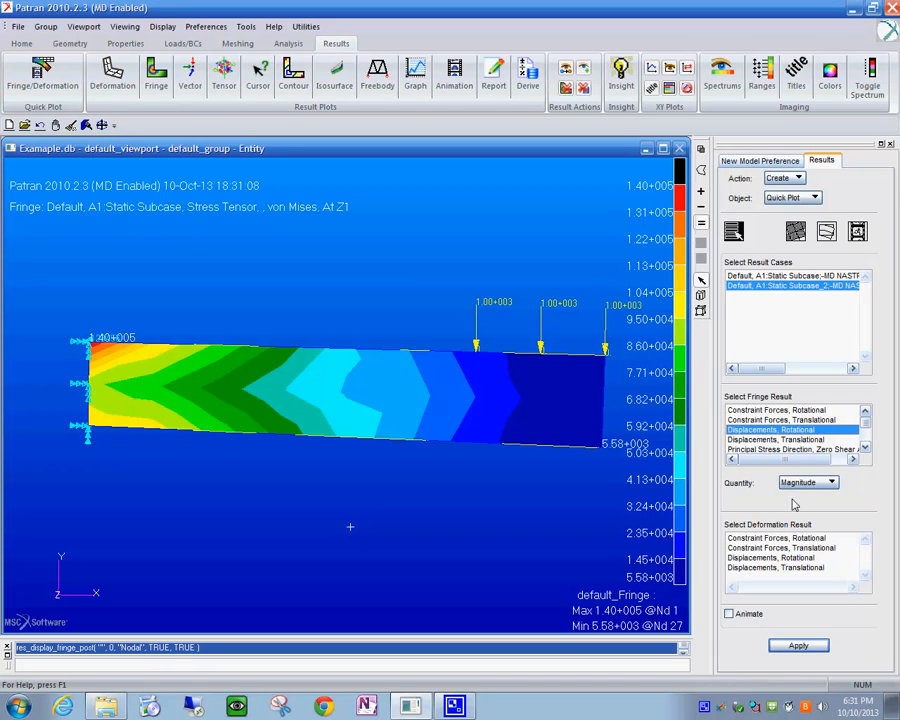
pyautogui.click(790, 439)
pyautogui.click(800, 645)
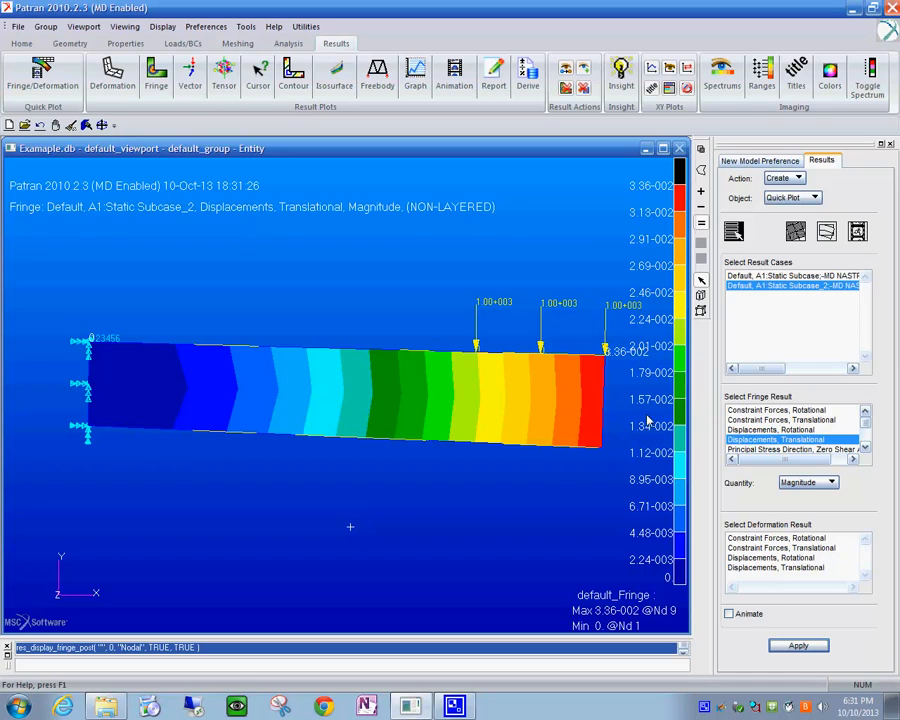
# Overlay the translational constraint forces as the deformation result on the fringe, then replace them with the rotational displacements
pyautogui.click(815, 550)
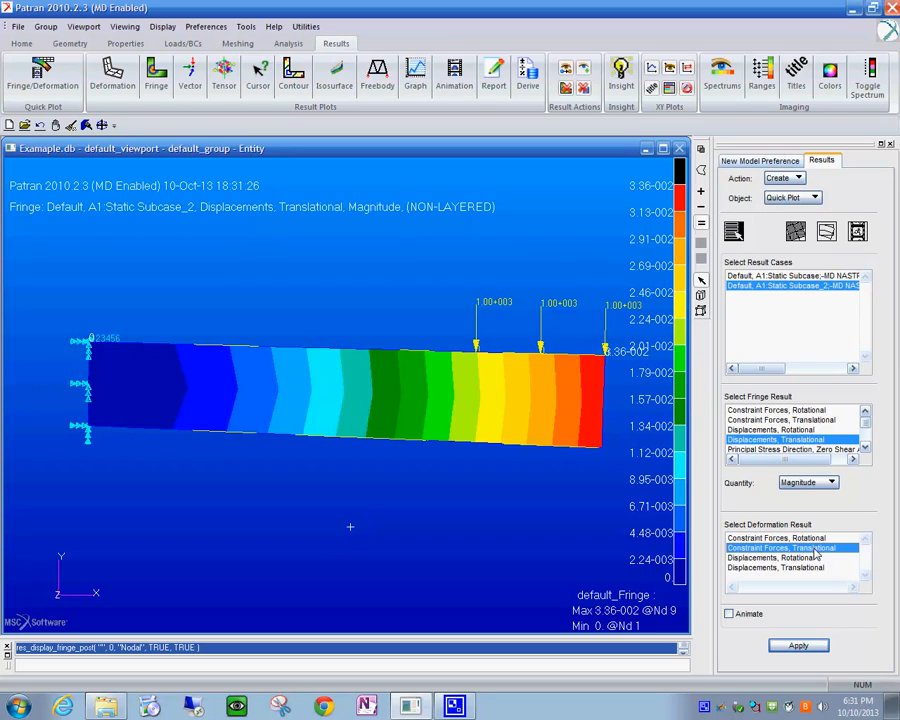
pyautogui.click(800, 646)
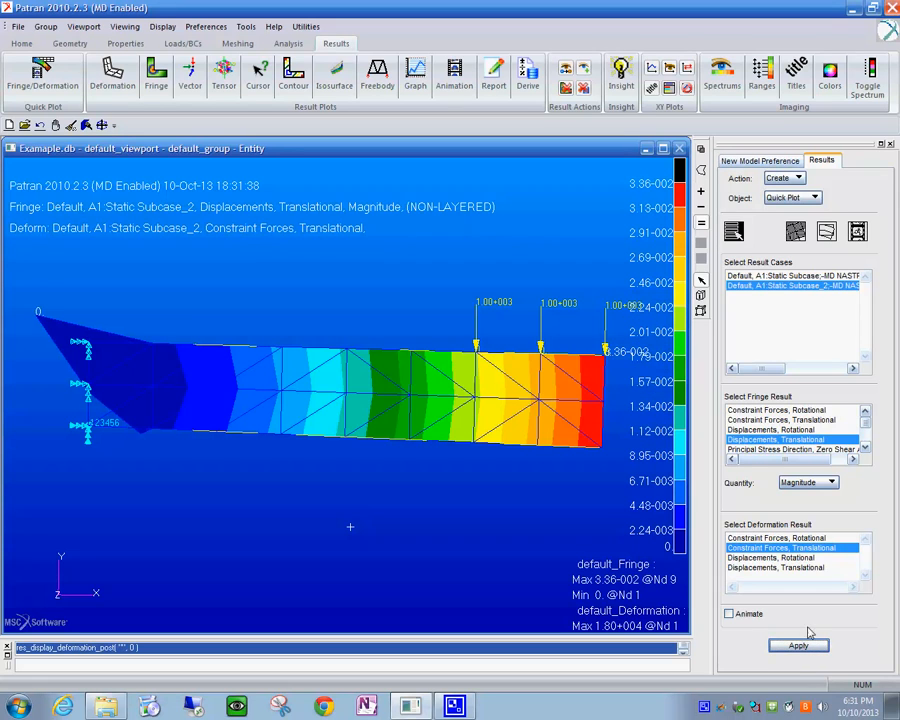
pyautogui.click(784, 559)
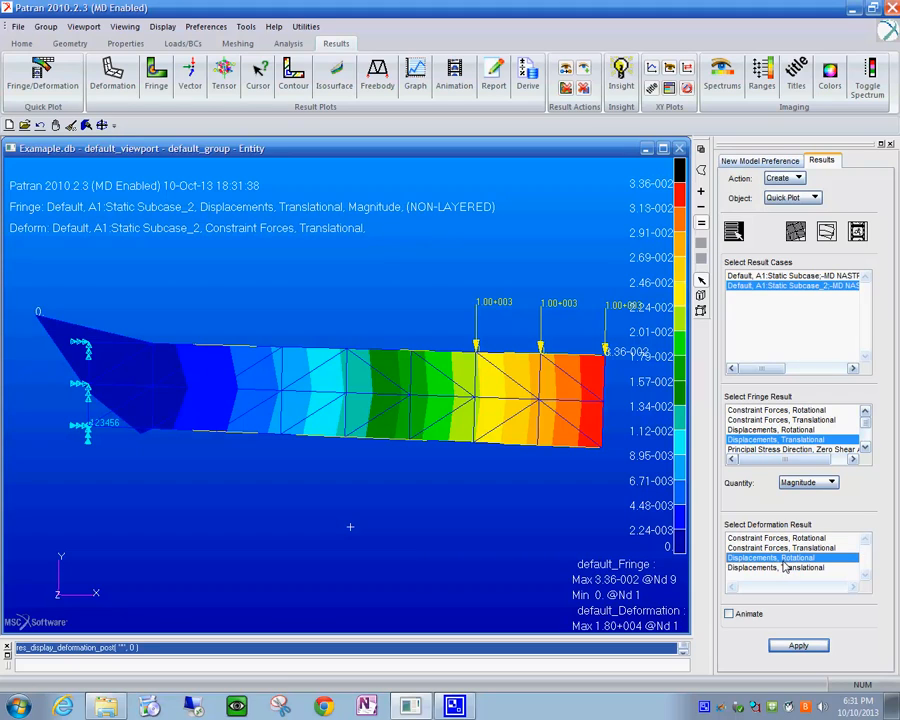
pyautogui.click(798, 646)
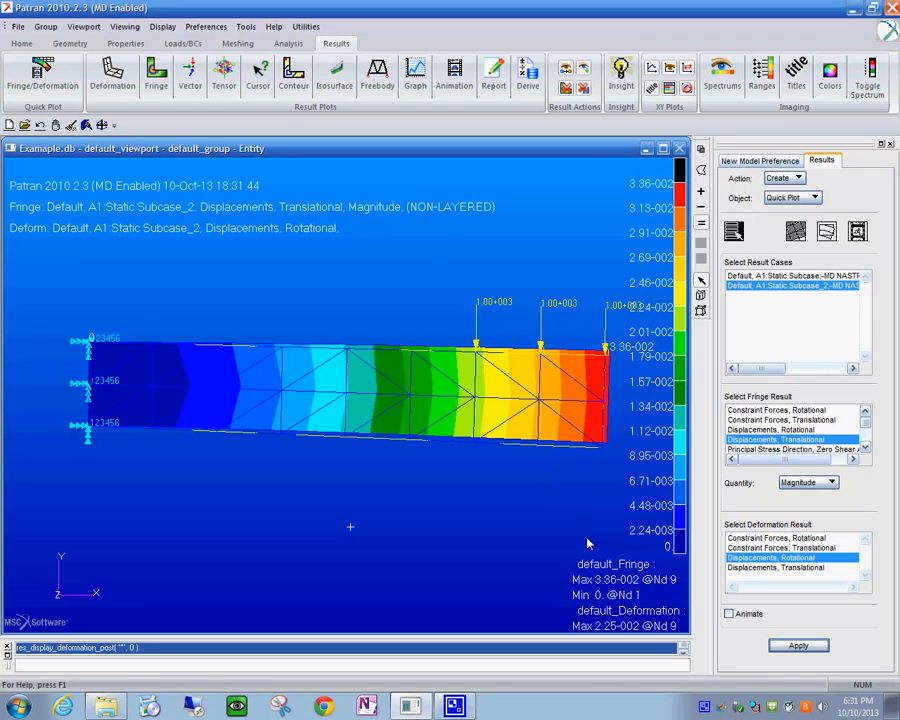
pyautogui.moveTo(526, 519); pyautogui.dragTo(513, 529, button='middle')
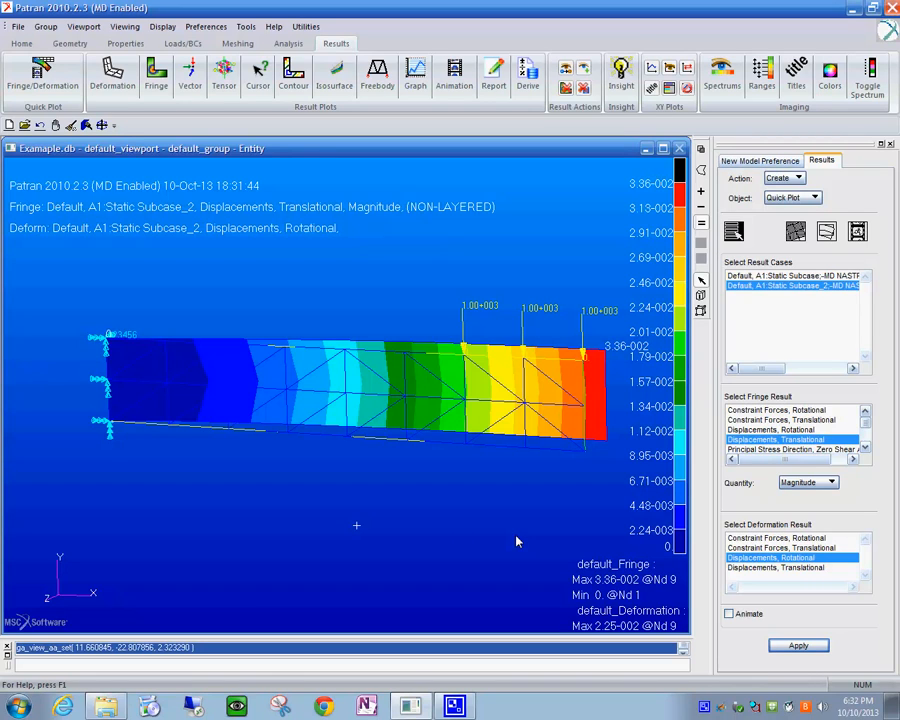
pyautogui.rightClick(703, 708)
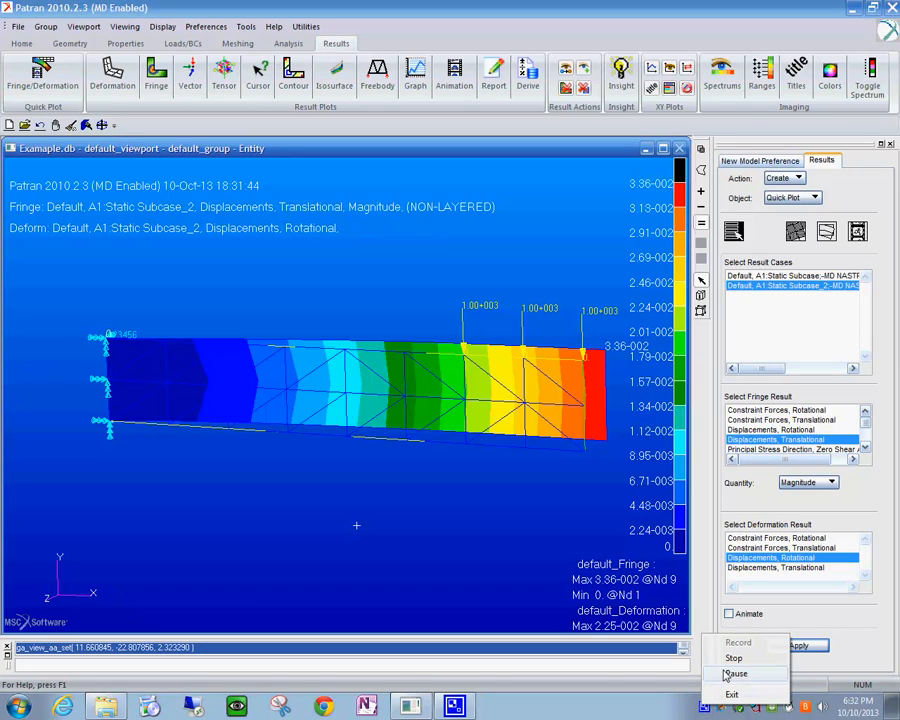